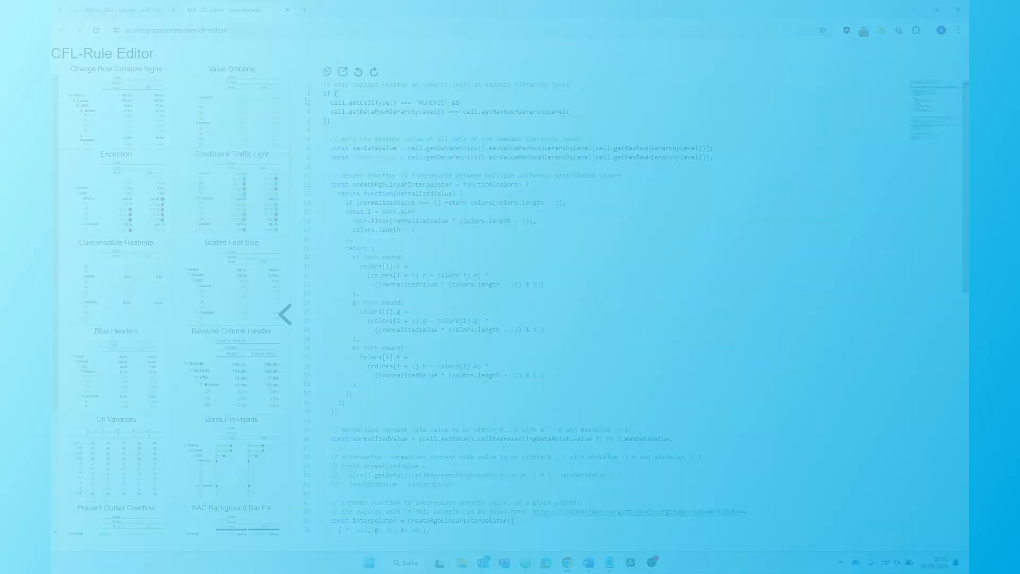
scroll(351, 93, down, 2)
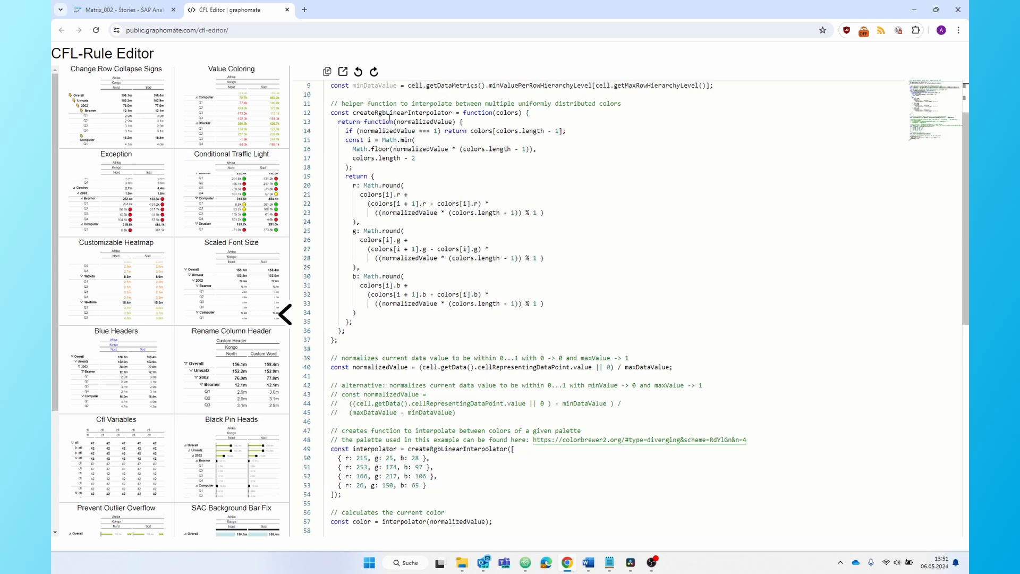
scroll(481, 264, down, 2)
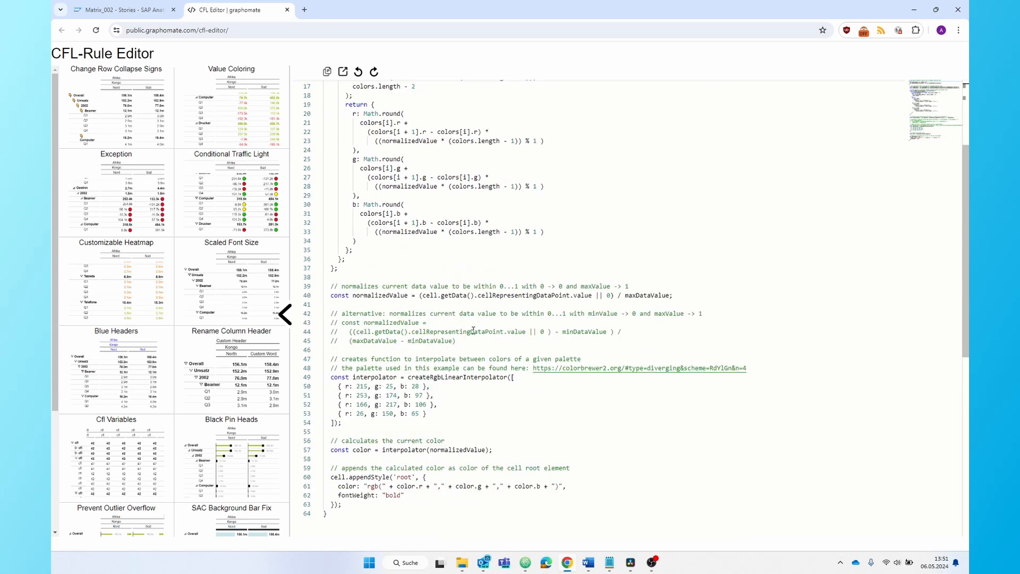
scroll(472, 330, down, 1)
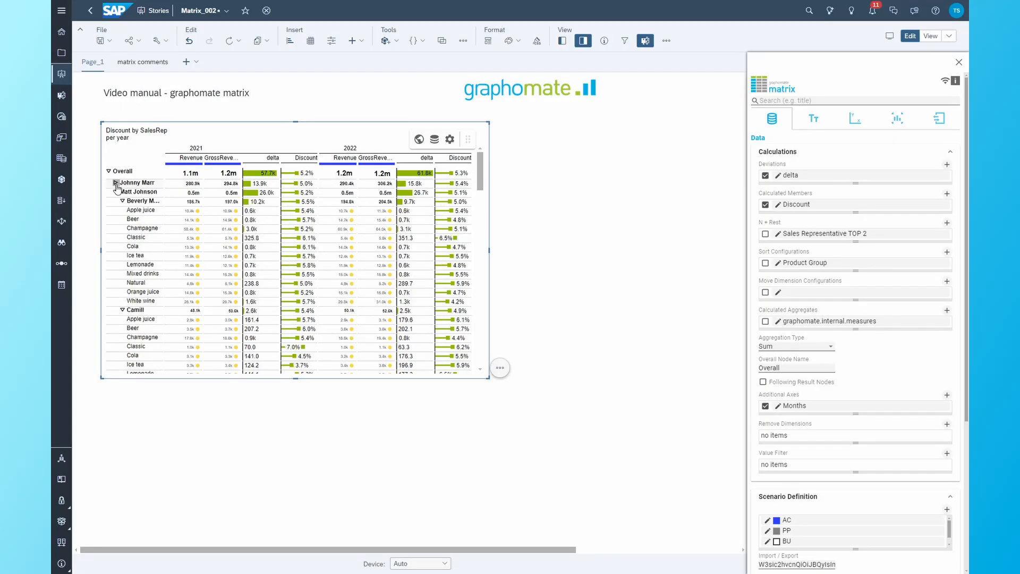
Expand the first sales representative's row in the matrix and look through its retailers and products
click(116, 183)
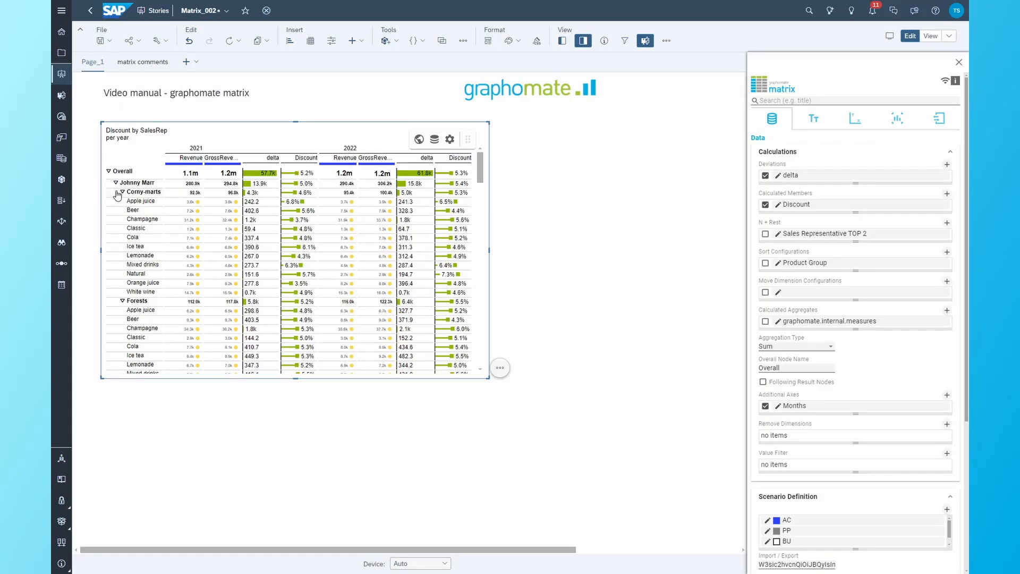
scroll(474, 204, down, 3)
scroll(475, 205, up, 5)
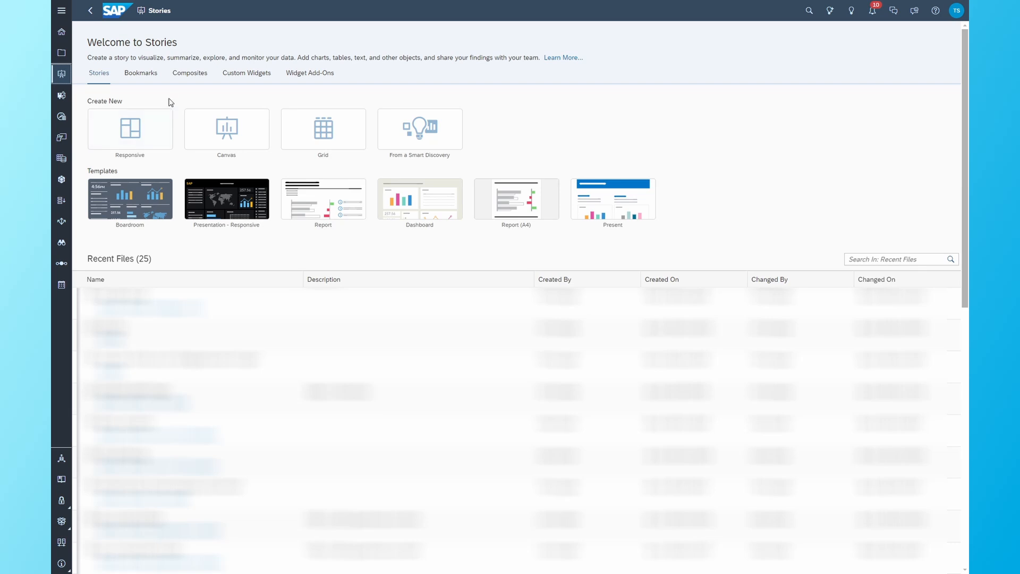
Upload graphomate_matrix_1.20241.2_SAC.json as a custom widget, replacing the already installed version
click(246, 73)
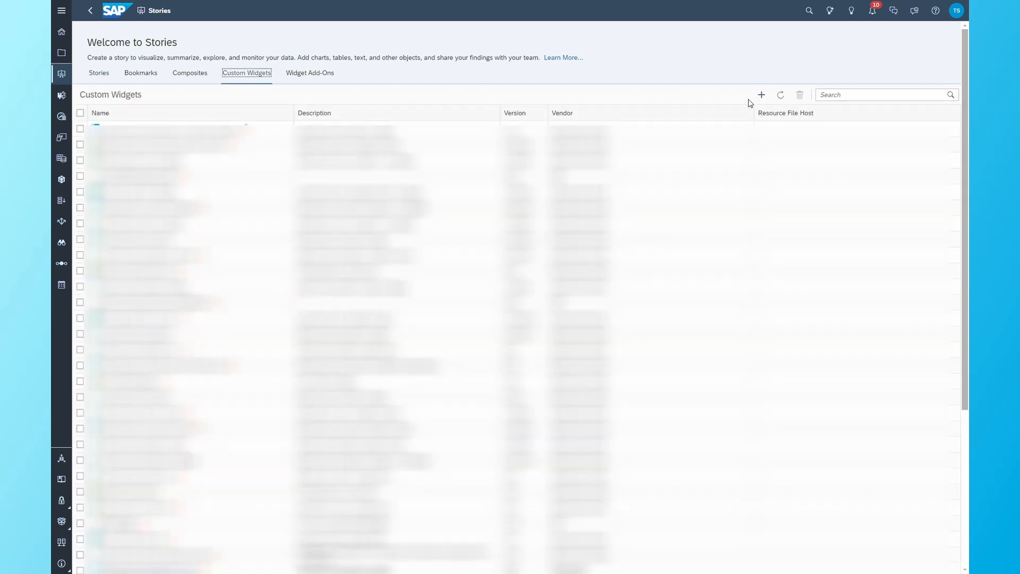
click(763, 95)
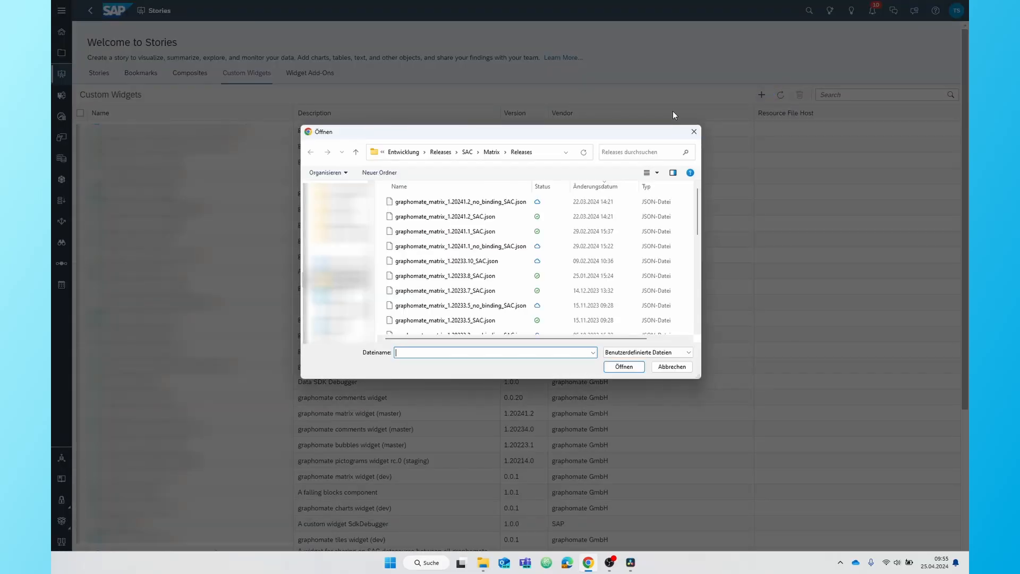
click(455, 218)
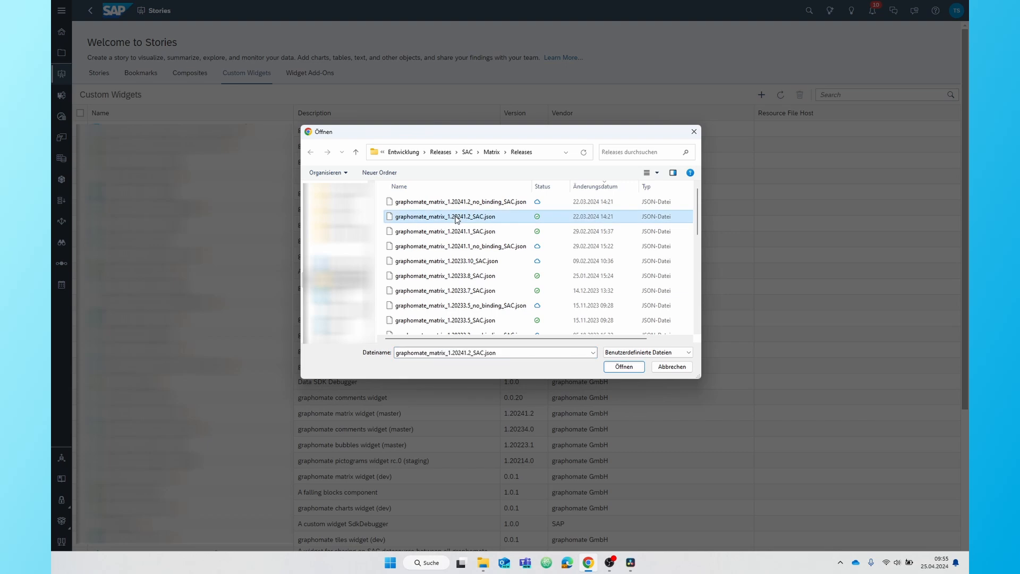
click(624, 366)
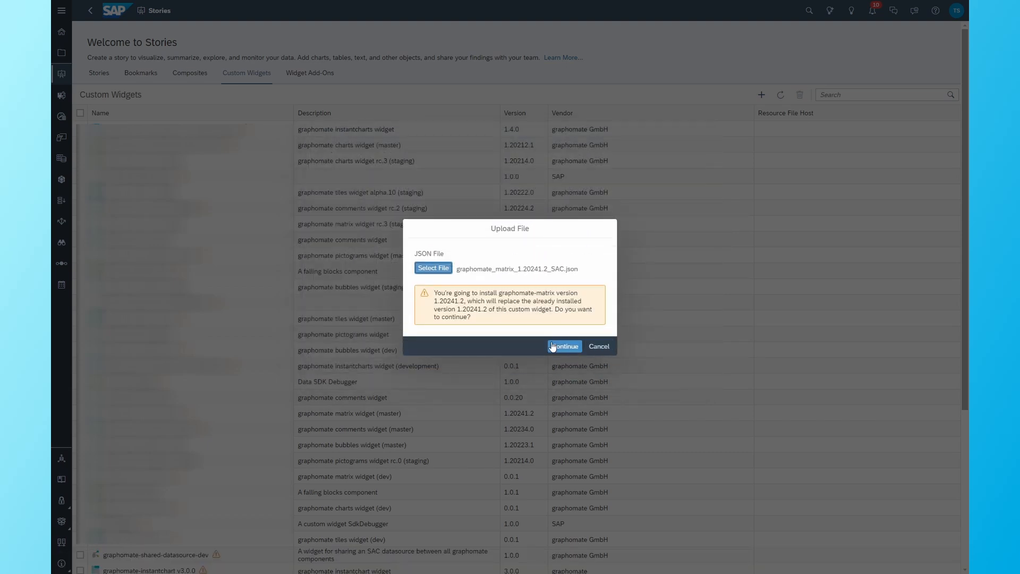
click(556, 347)
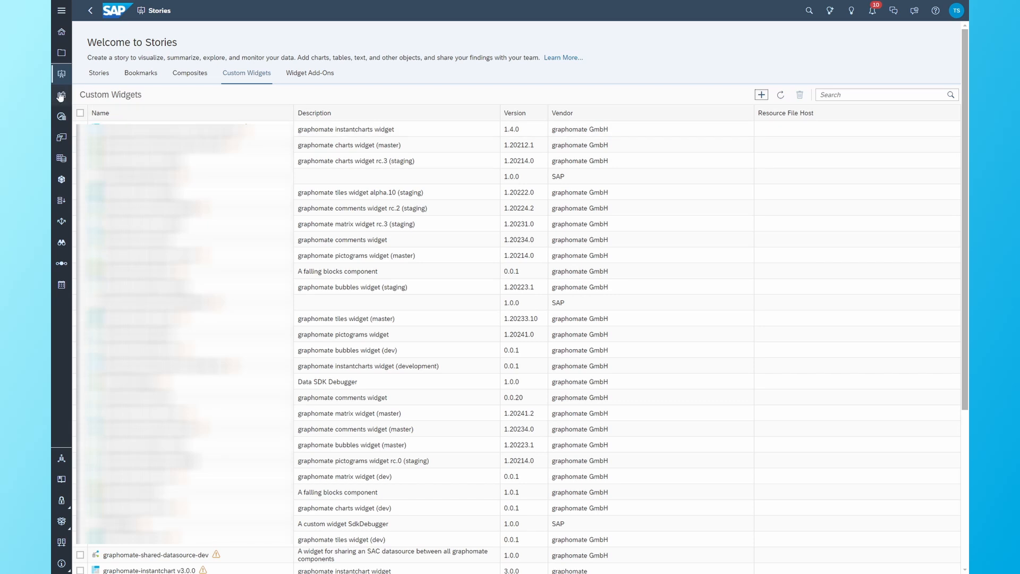
Create a new story using the Optimized Design Experience
click(61, 75)
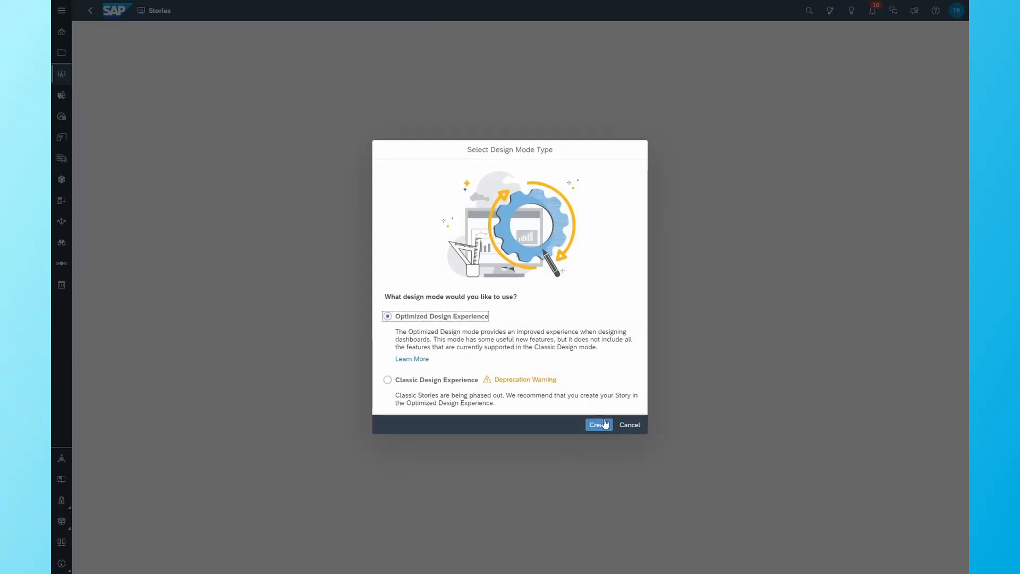
click(605, 424)
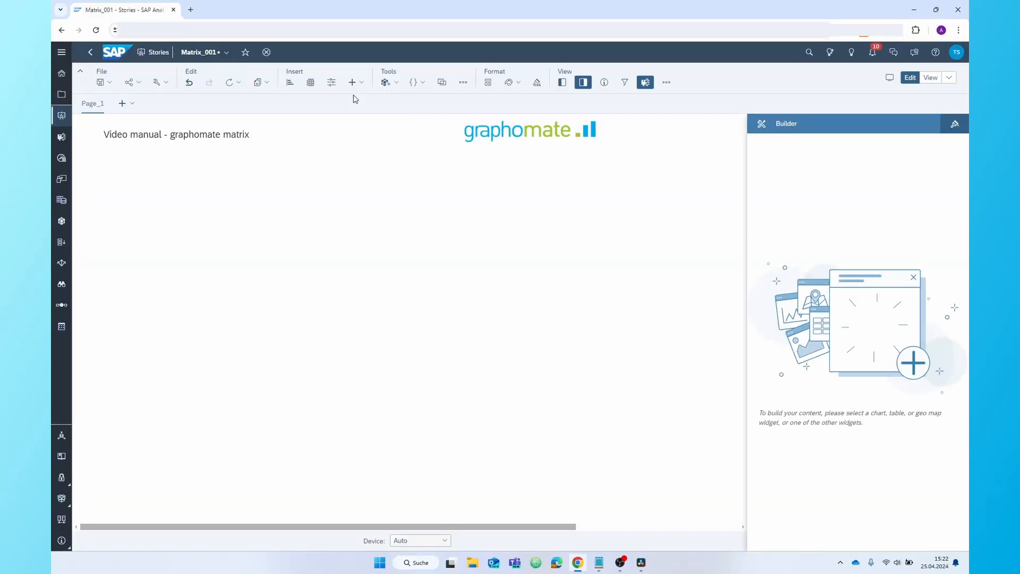
Insert the graphomate-matrix v1.20241.4 custom widget on the page and assign it the MOD_DemoSales_Measures model
click(353, 84)
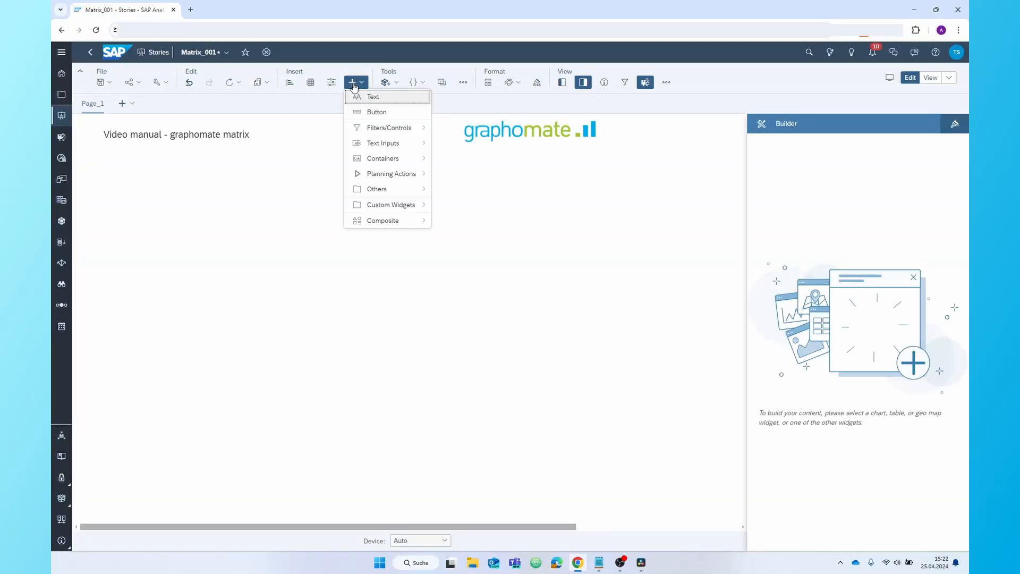
mouse_move(393, 205)
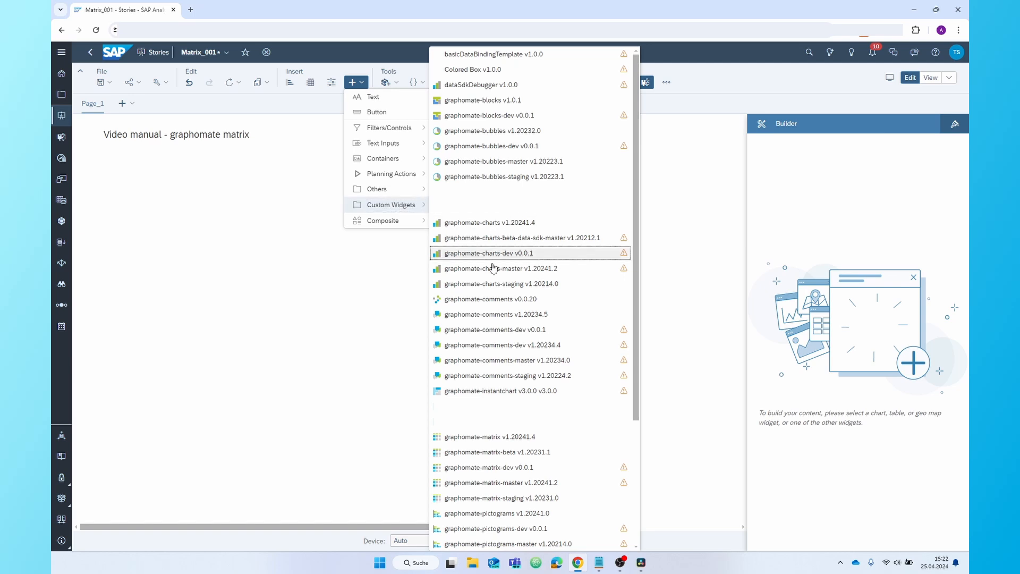
click(499, 437)
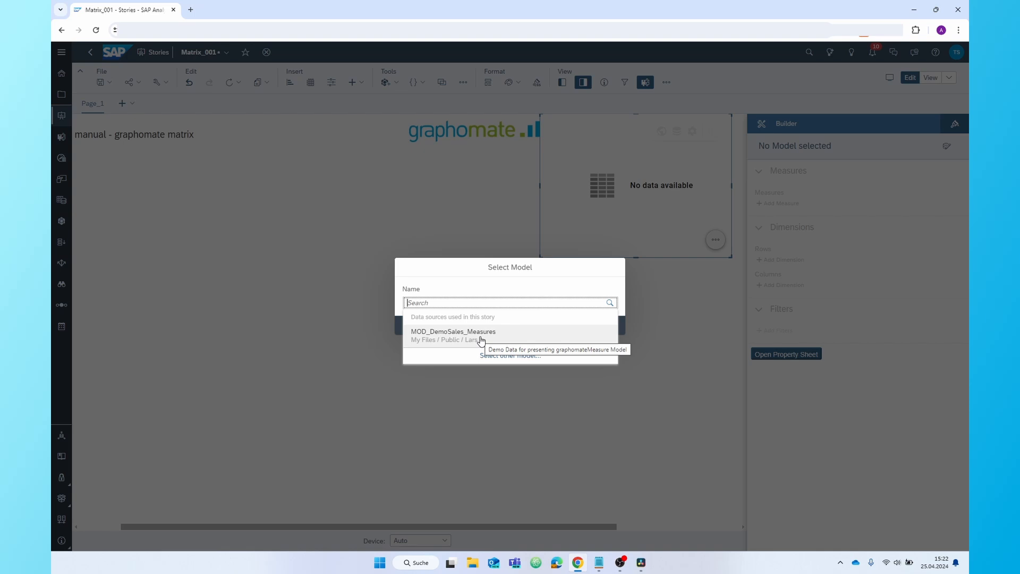
click(481, 340)
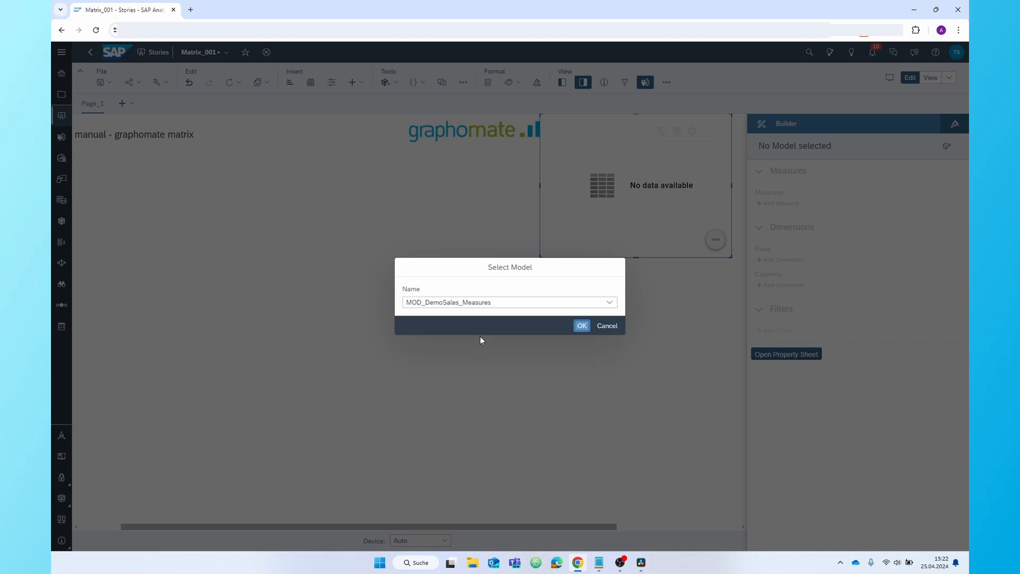
click(581, 326)
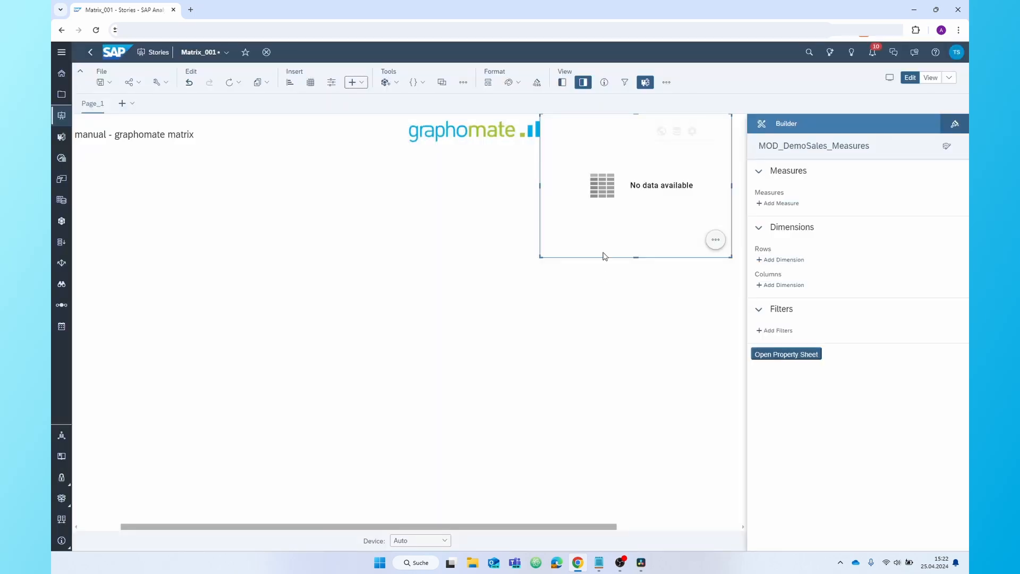
Move the matrix widget beneath the page title "Video manual - graphomate matrix" and enlarge it
drag(602, 255, 163, 306)
drag(292, 307, 450, 382)
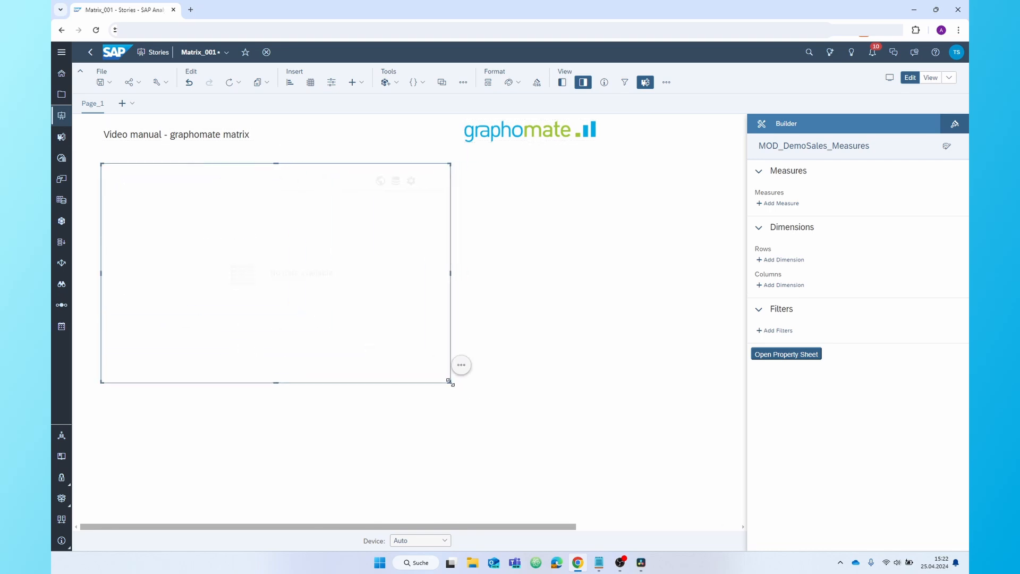
Add the measures Revenue and GrossRevenue to the matrix
click(789, 204)
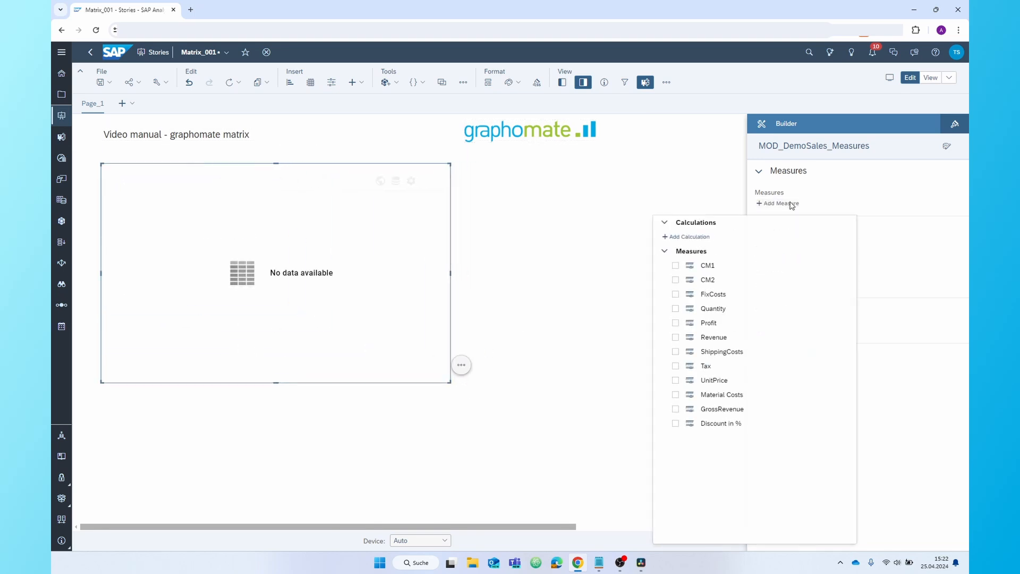
click(697, 341)
click(705, 412)
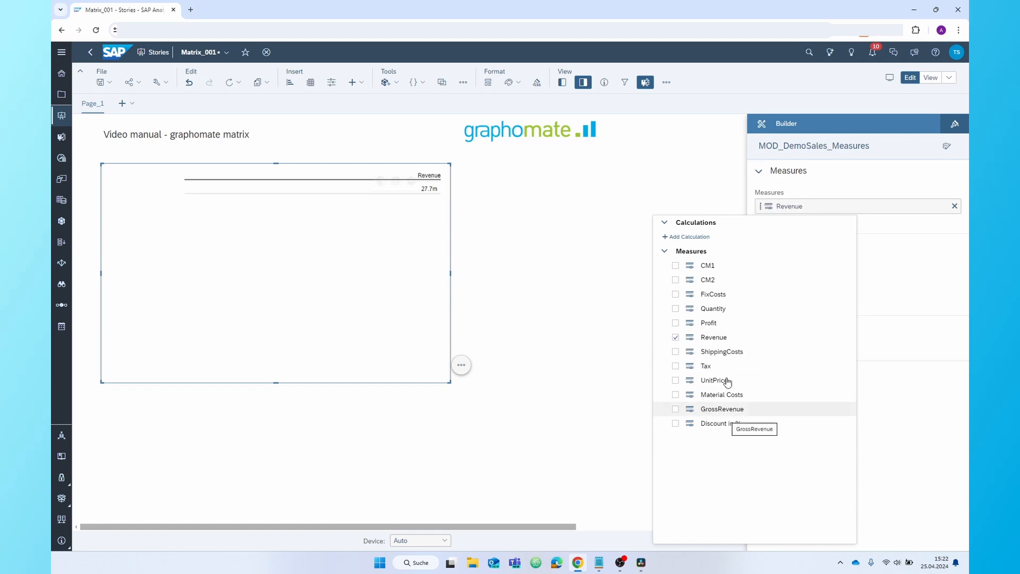
click(880, 285)
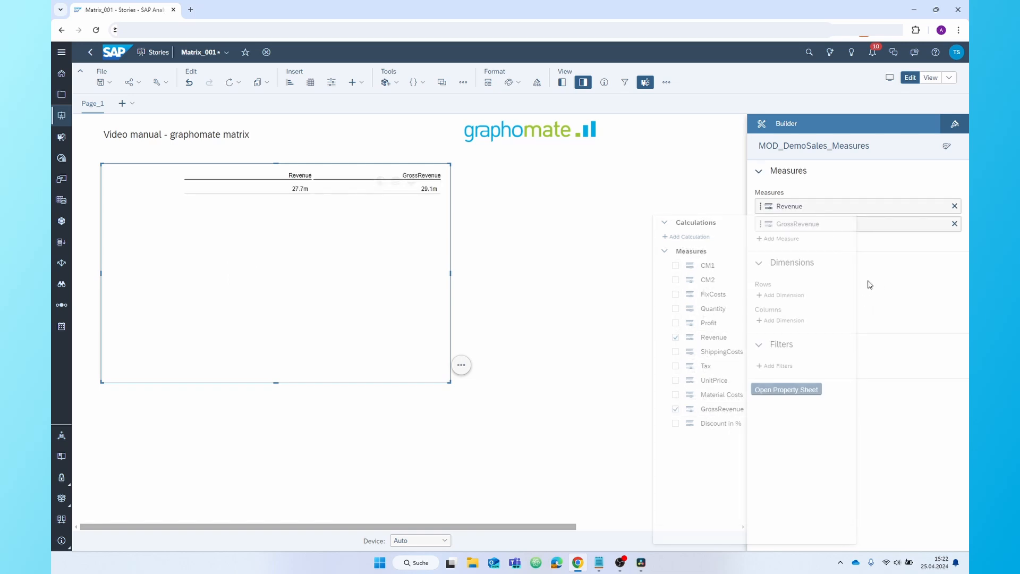
Add the dimensions Sales Representative and ProductGroup to the matrix rows
click(789, 296)
click(711, 470)
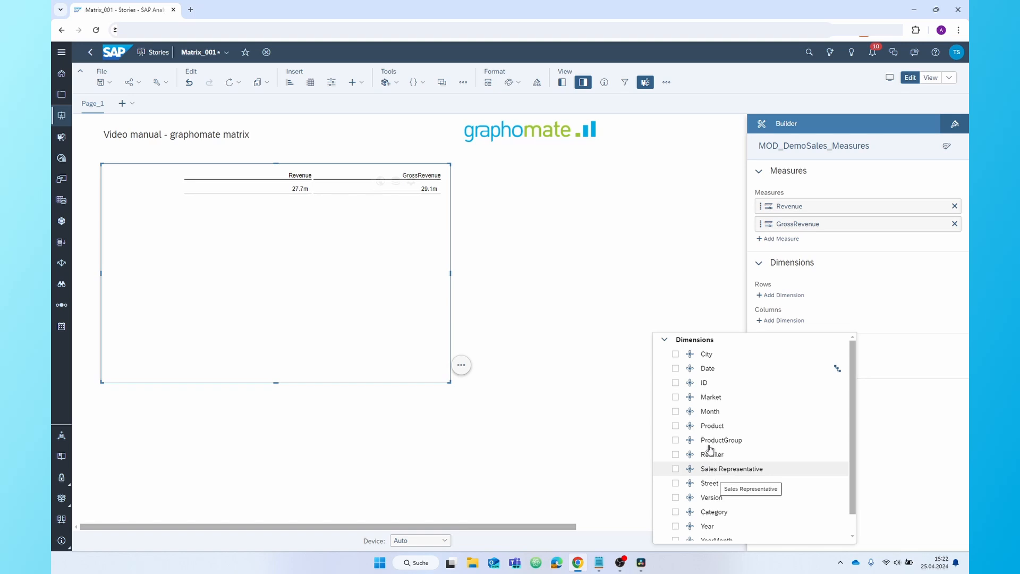
click(713, 440)
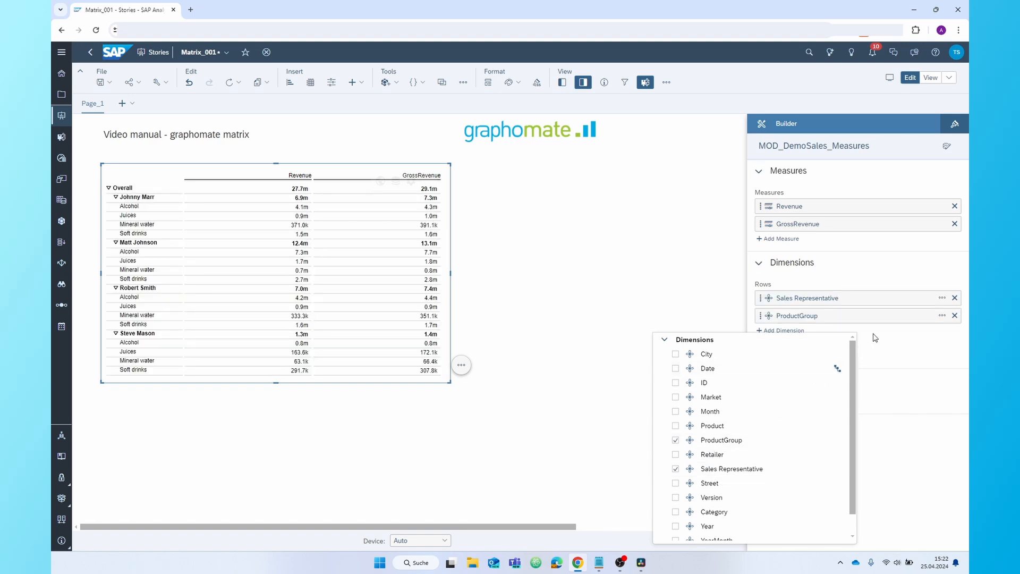
click(872, 335)
Add the Year dimension to the matrix columns
click(788, 357)
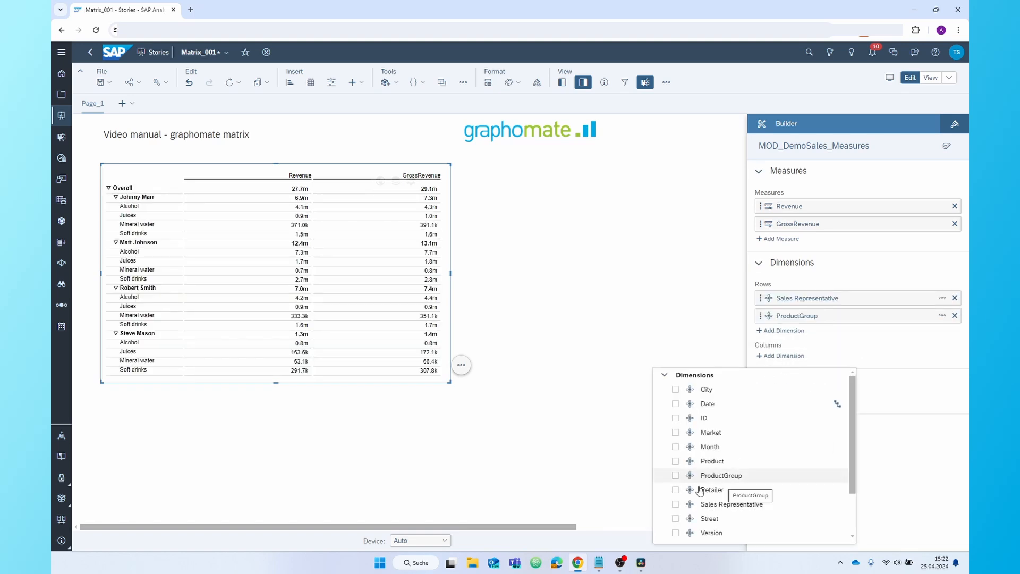
scroll(699, 500, down, 2)
click(700, 503)
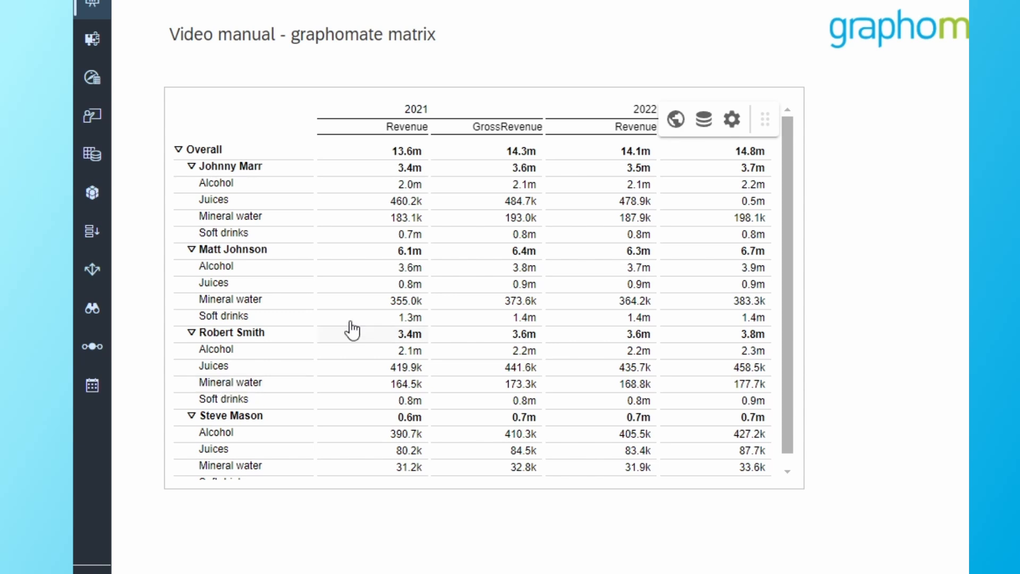
Enable the matrix title in its global settings and set the text to "Discount by SalesRep <br>per year"
mouse_move(407, 129)
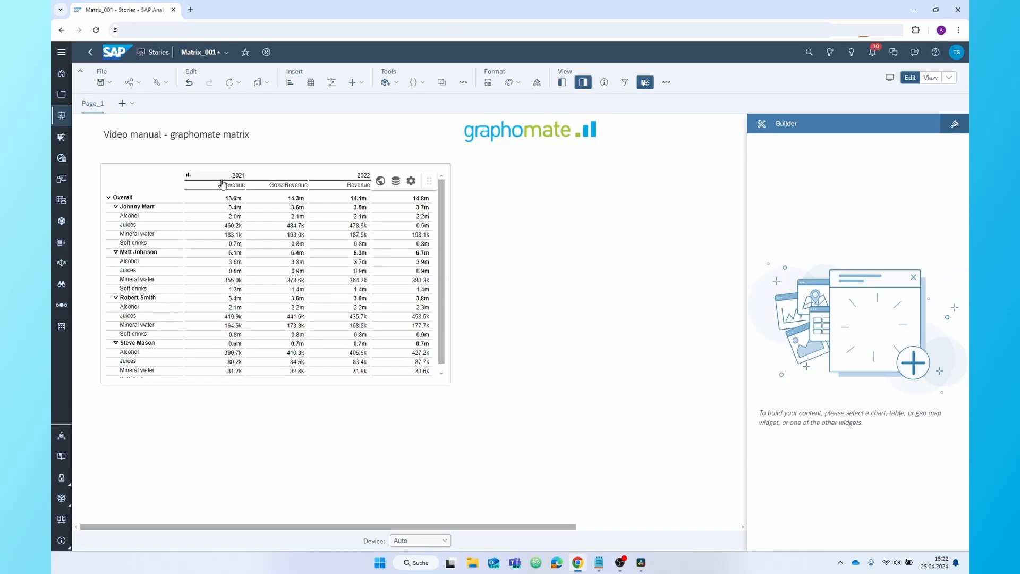
click(379, 182)
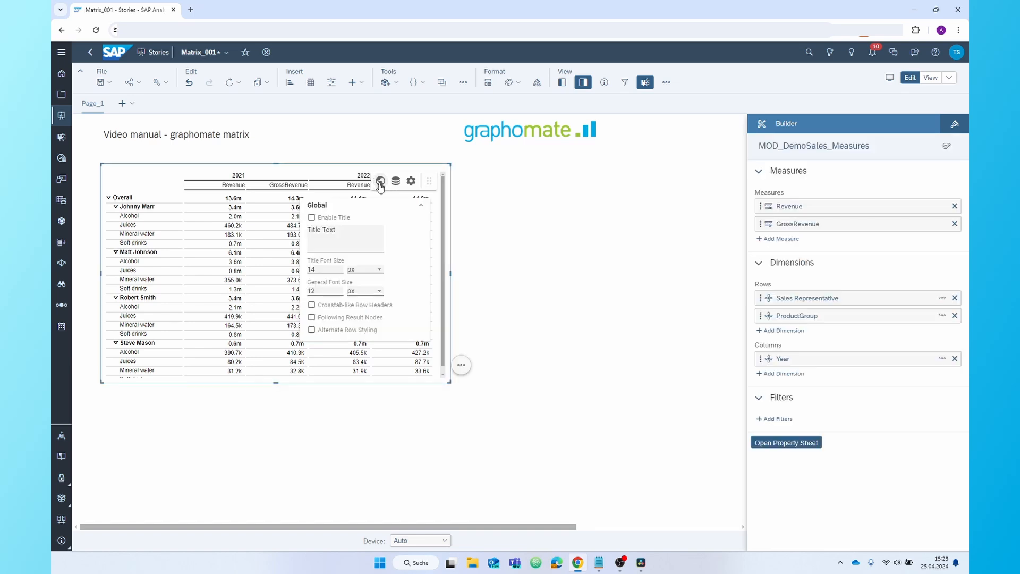
click(320, 218)
drag(336, 230, 309, 236)
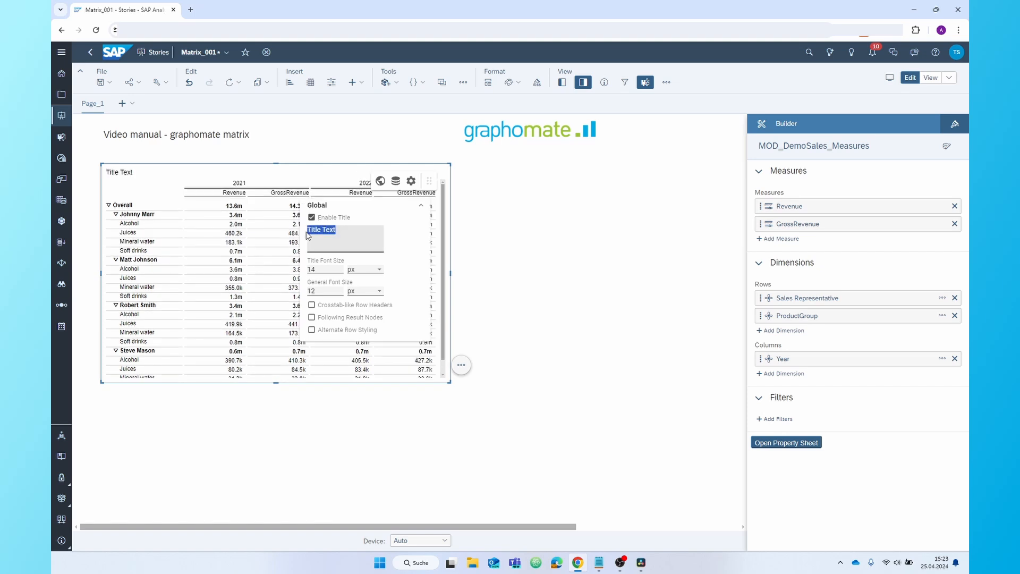
text(Discount by SalesRep <br>per year)
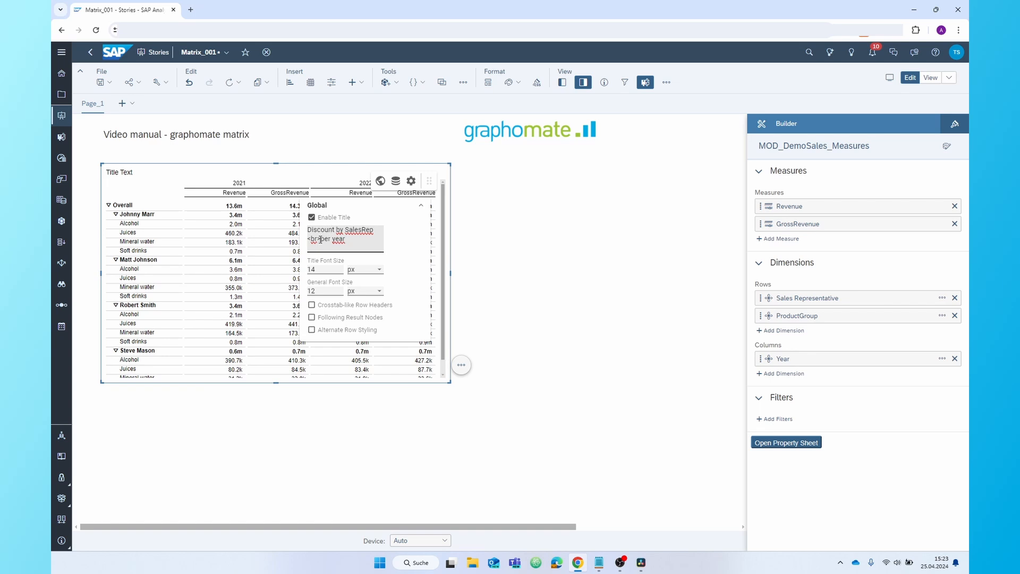
click(398, 247)
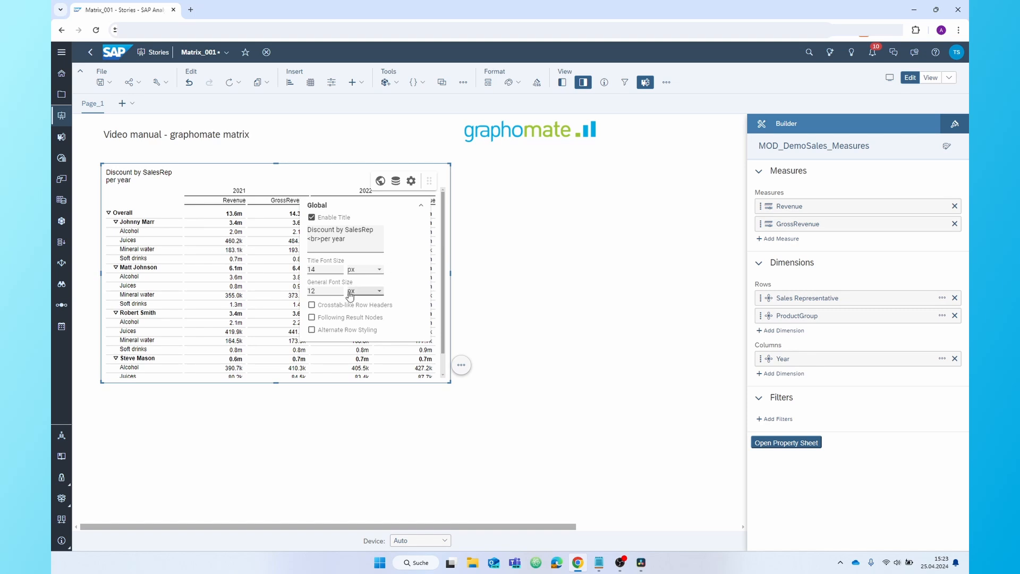
Try the Crosstab-like Row Headers, Following Result Nodes and Alternate Row Styling options one at a time, switching each back off
click(312, 306)
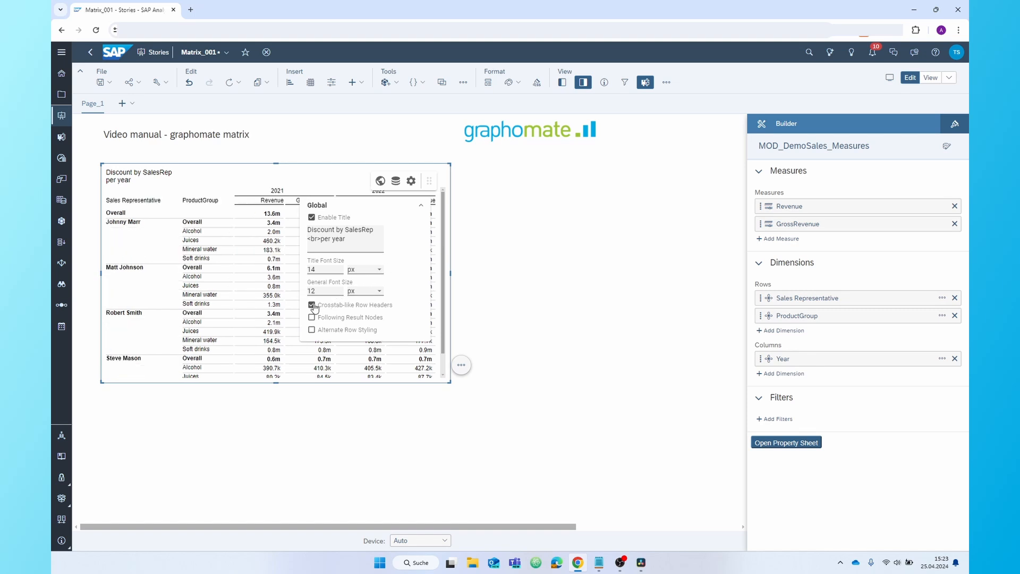
click(313, 305)
click(312, 318)
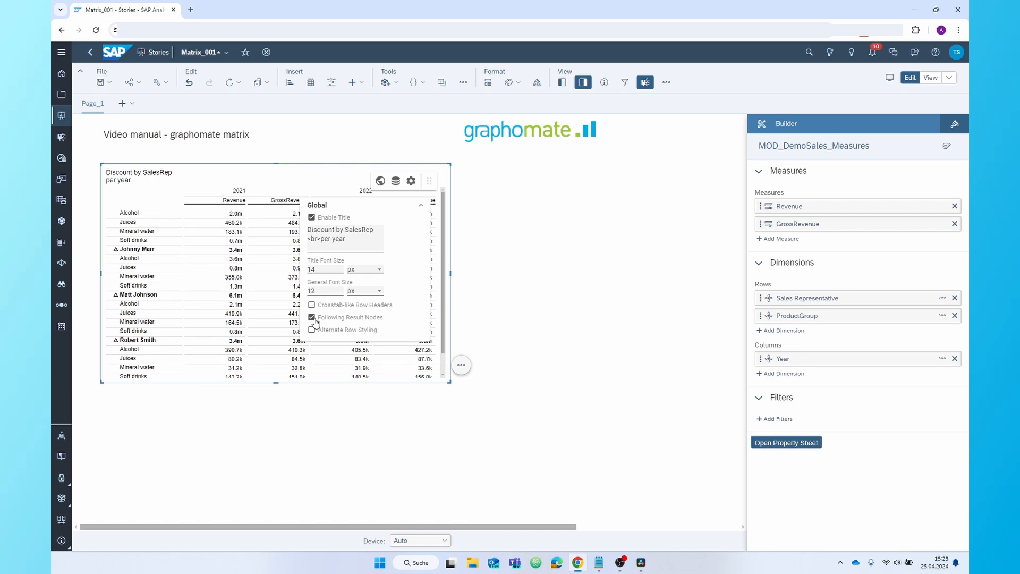
click(312, 318)
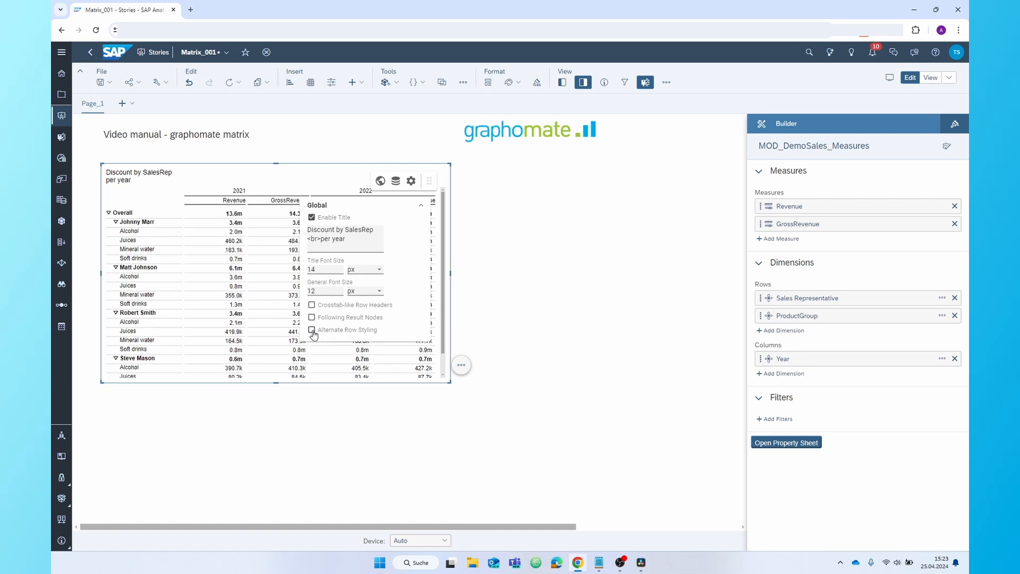
click(313, 330)
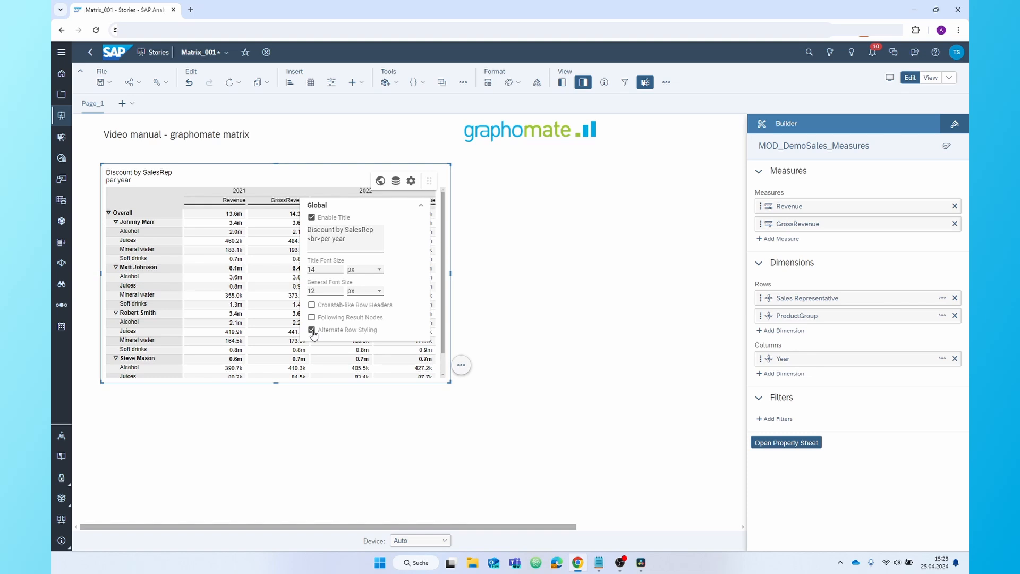
click(312, 331)
click(470, 237)
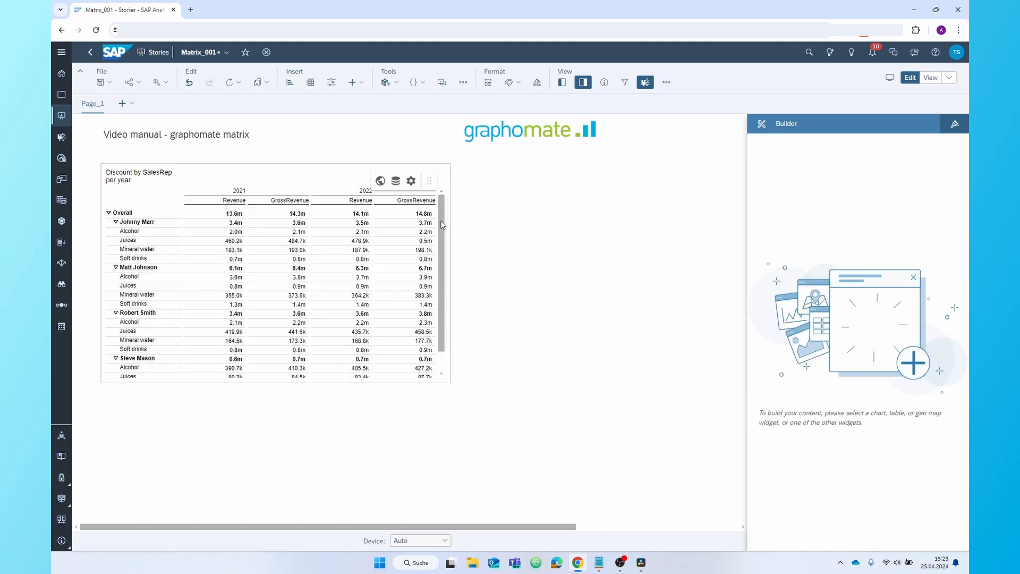
Open the matrix's global settings and look through the Data, Labels, Axes, chart and Input Output categories
click(411, 182)
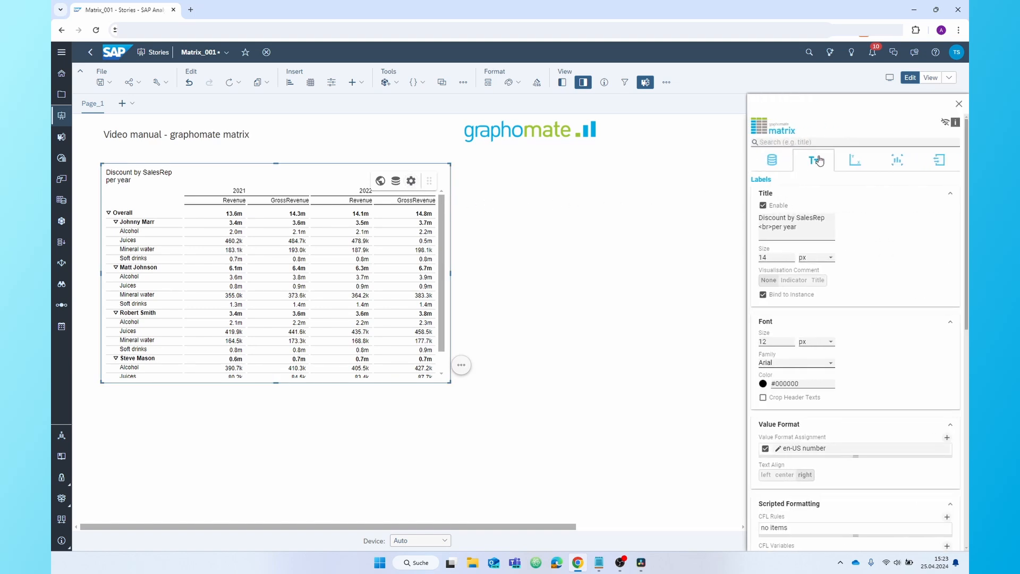
click(778, 167)
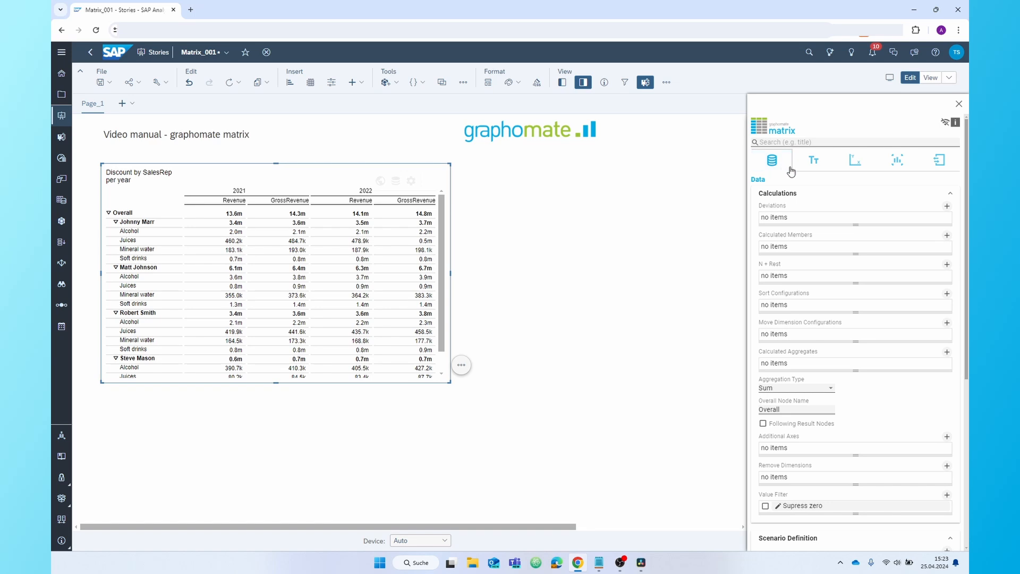
click(813, 161)
click(856, 160)
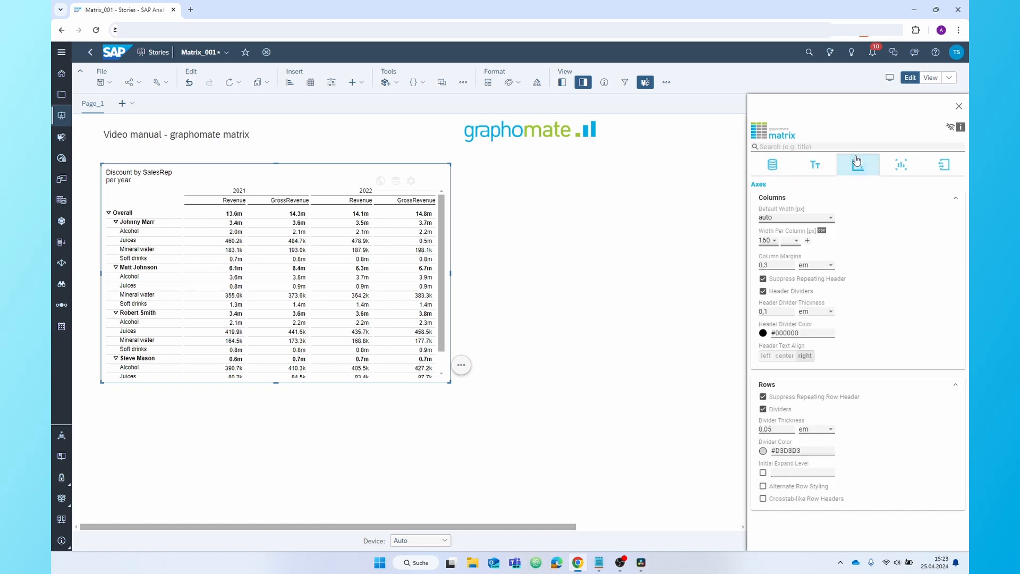
click(898, 166)
click(938, 167)
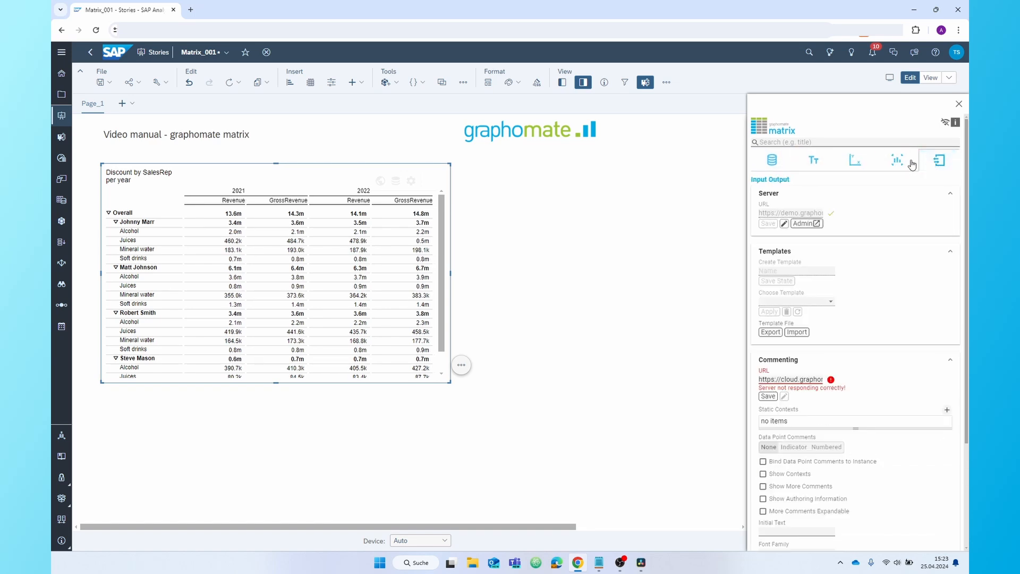
click(778, 167)
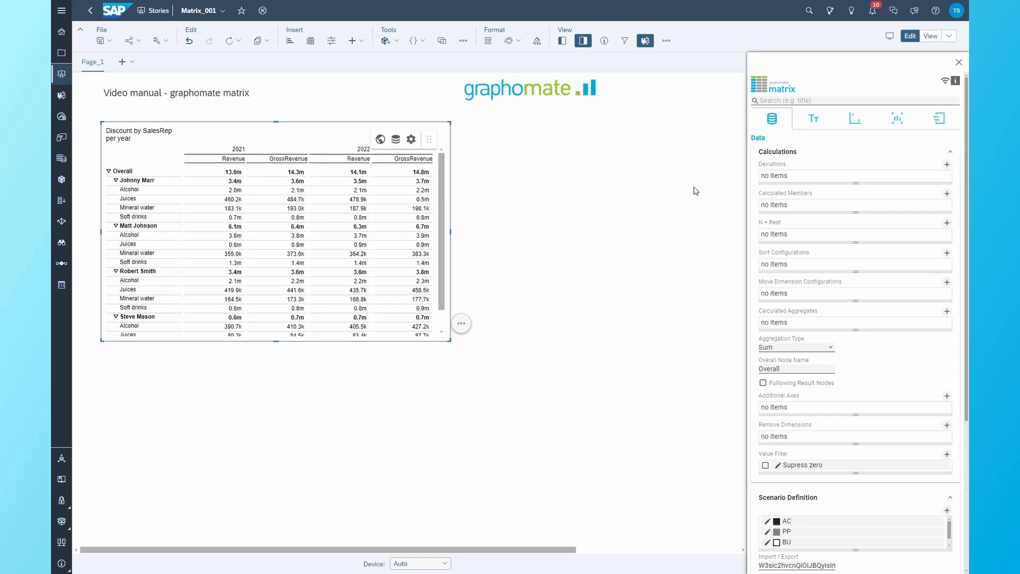
Add a deviation to the matrix calculations, keeping the type Absolute and choosing Measures as target dimension
click(838, 180)
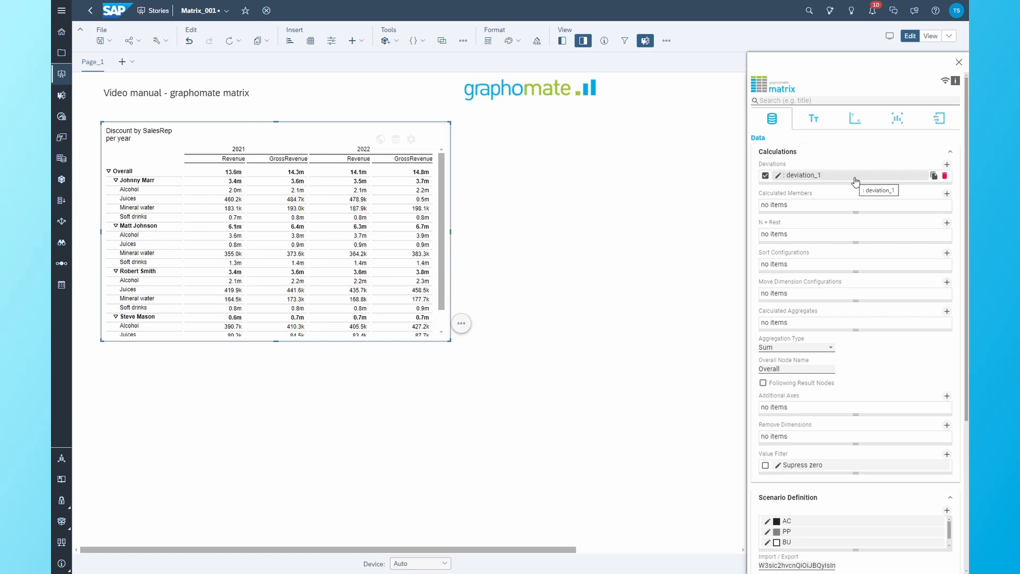
click(825, 177)
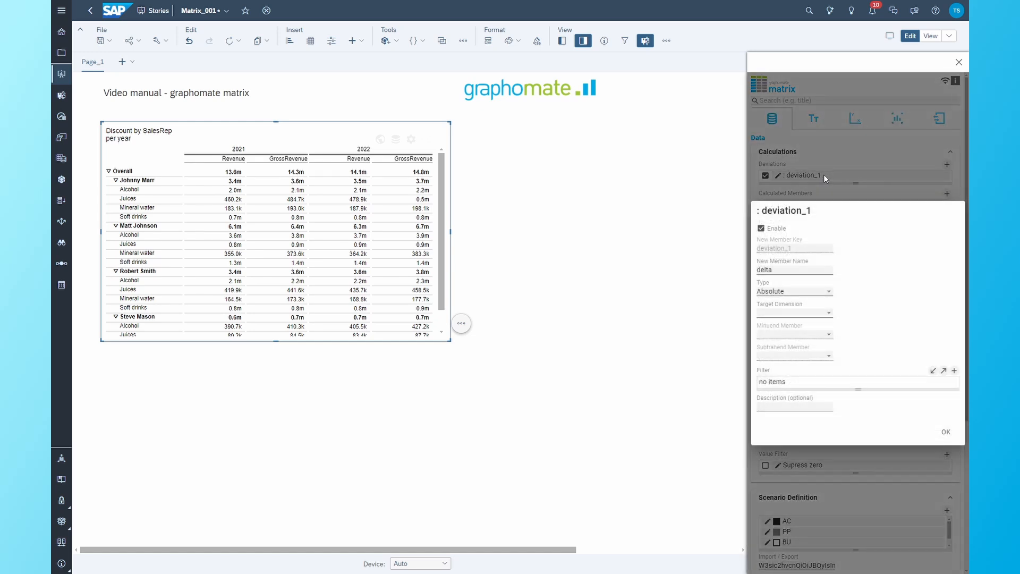
click(791, 292)
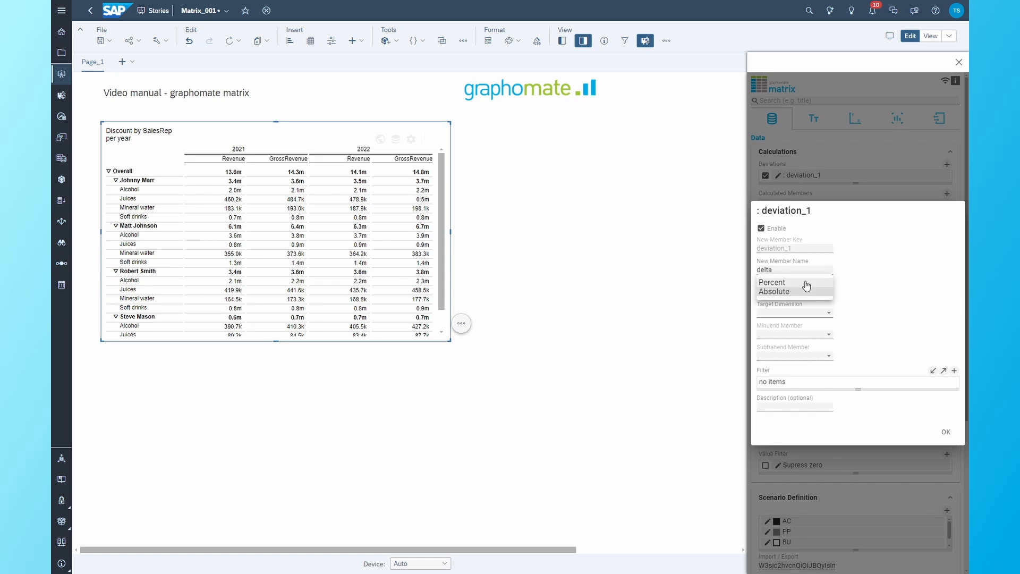
click(865, 298)
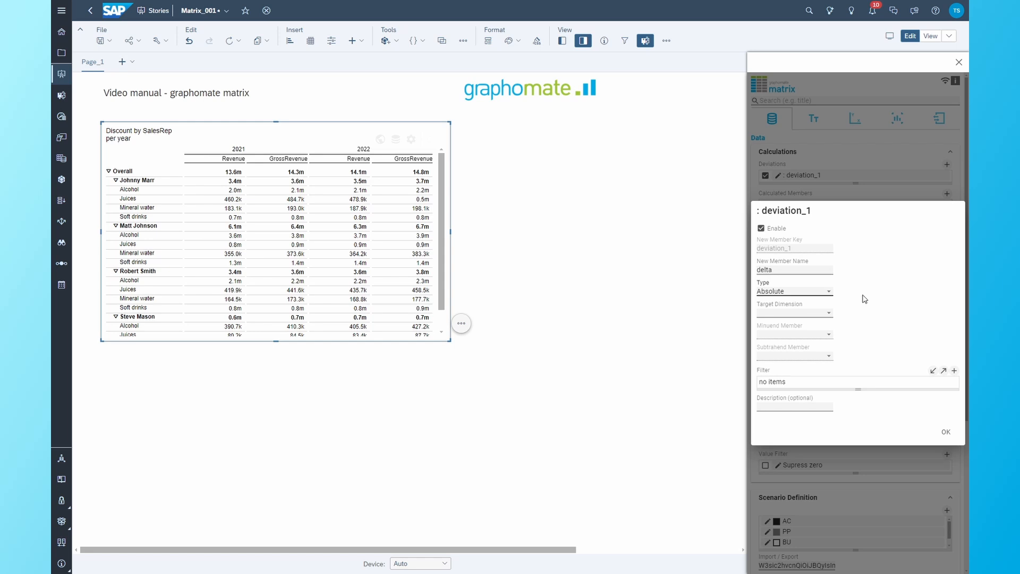
click(830, 315)
click(794, 341)
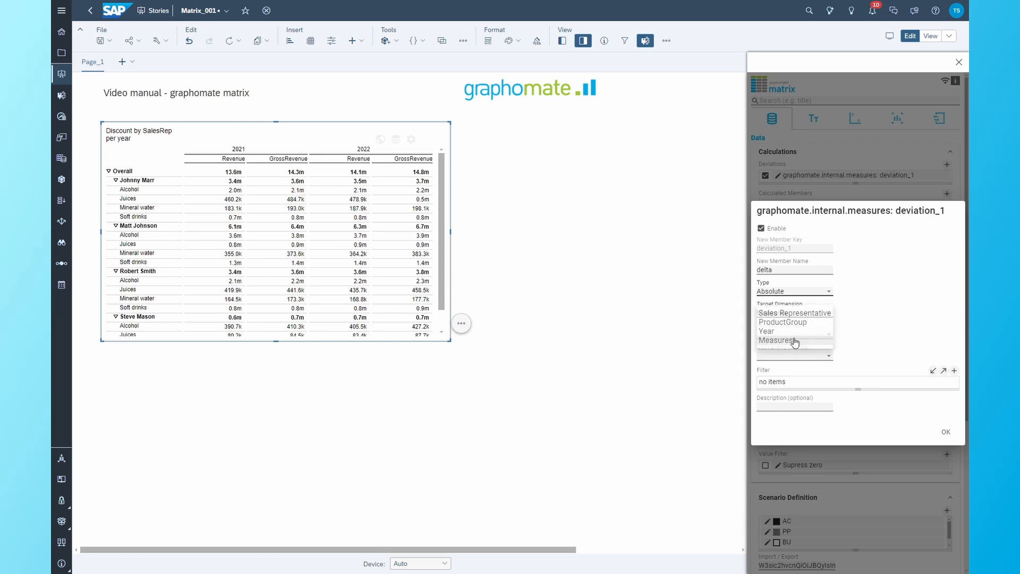
Set the deviation's minuend to GrossRevenue and subtrahend to Revenue, and describe it as "delta"
click(813, 338)
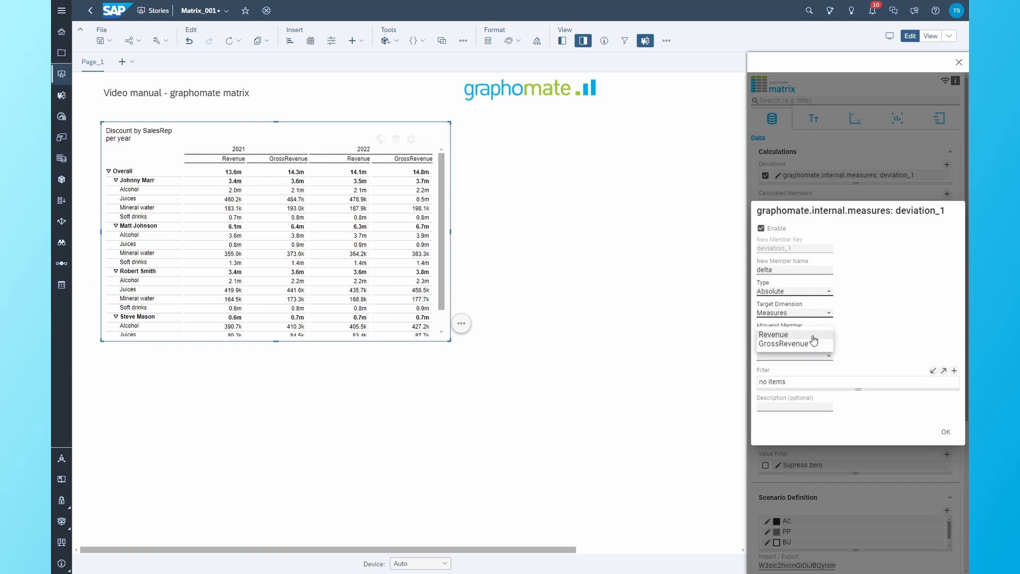
click(802, 347)
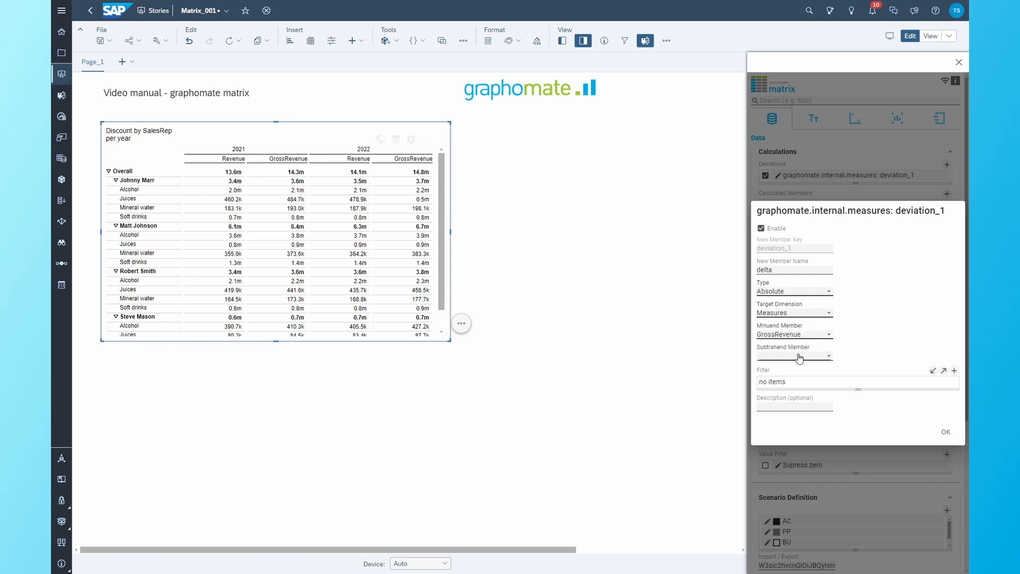
click(799, 355)
click(794, 363)
click(782, 406)
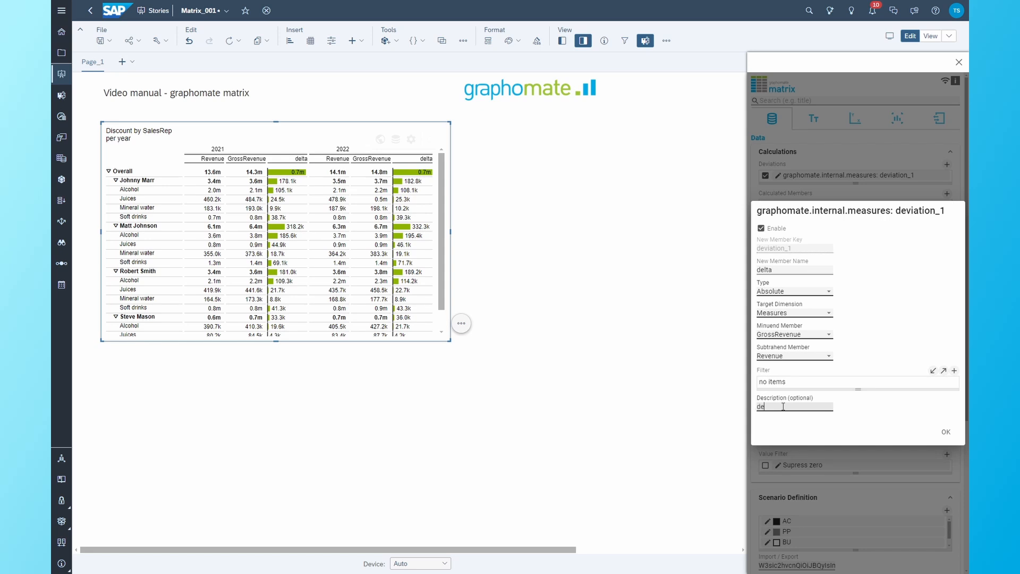
click(946, 433)
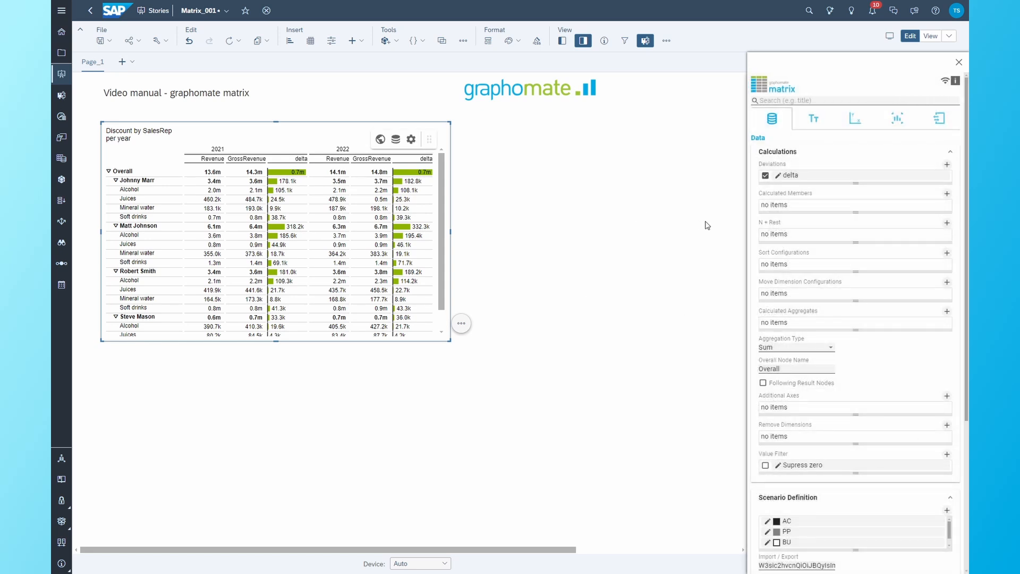
Add a calculated member named "Discount" with Measures as its target dimension
key(ctrl+v)
click(836, 207)
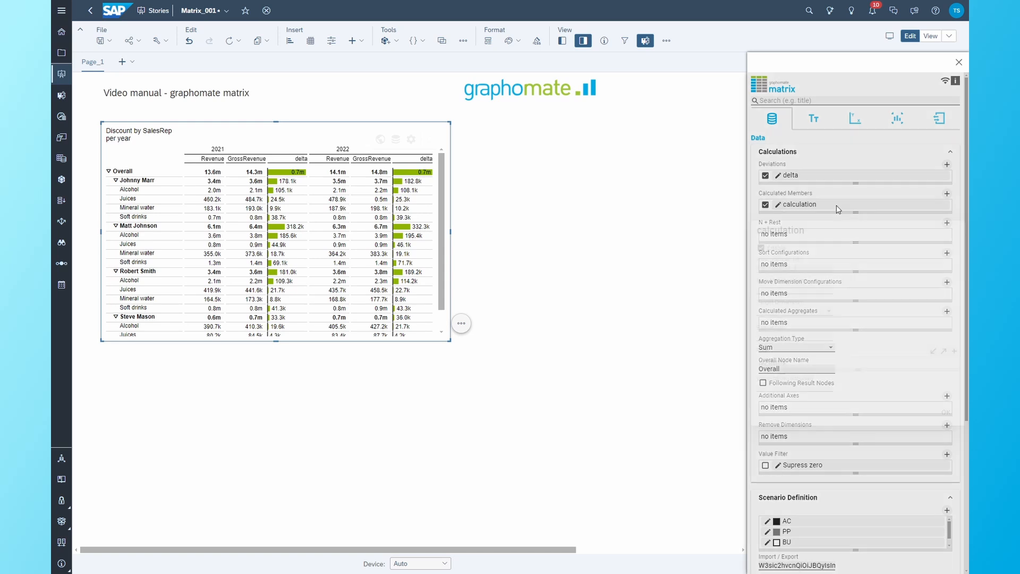
click(780, 288)
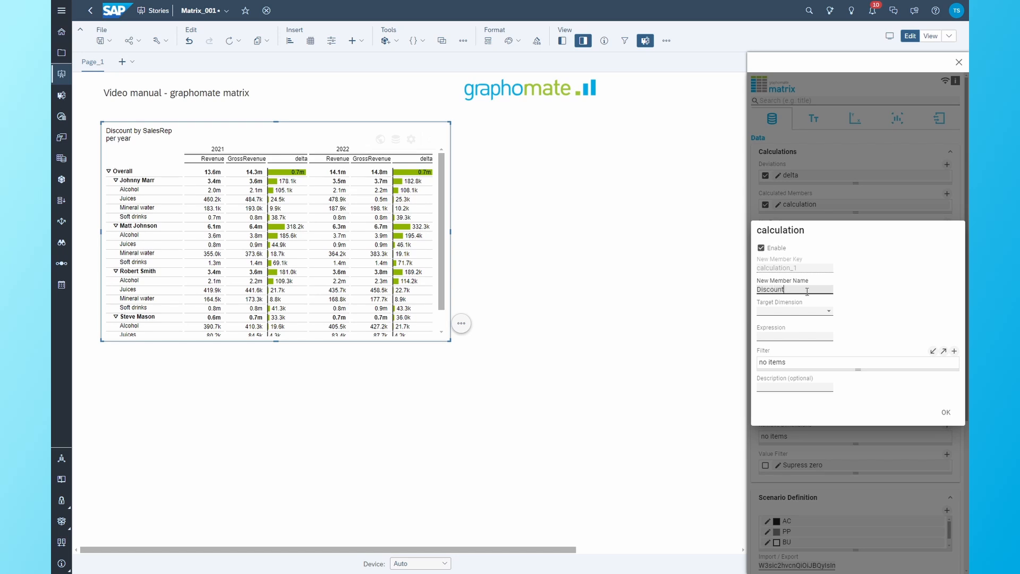
click(824, 312)
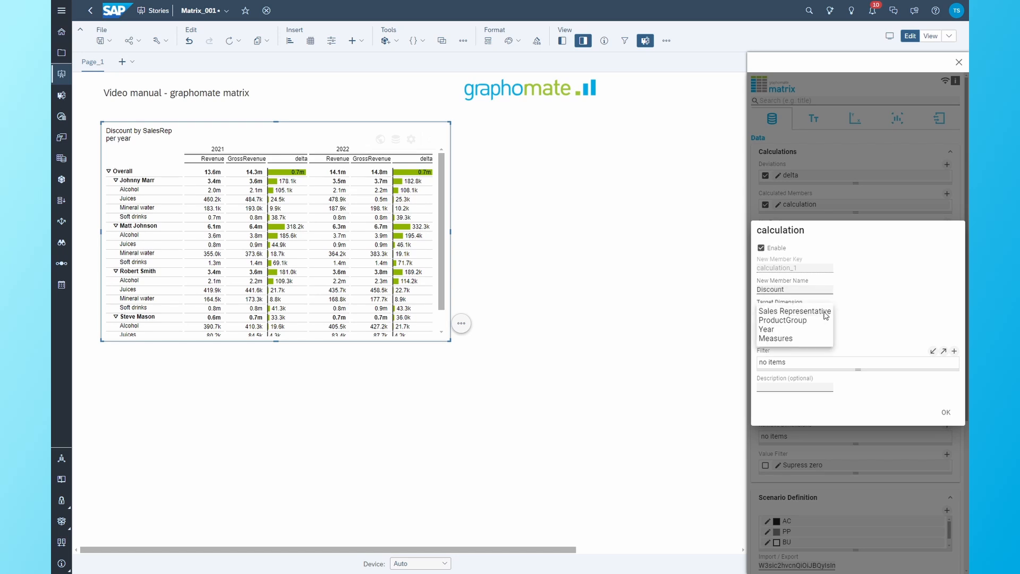
click(785, 340)
Copy (${GrossRevenue}-${Revenue})/${Revenue} from the Notepad file into the calculated member's expression and enter "Discount" as its description
click(801, 336)
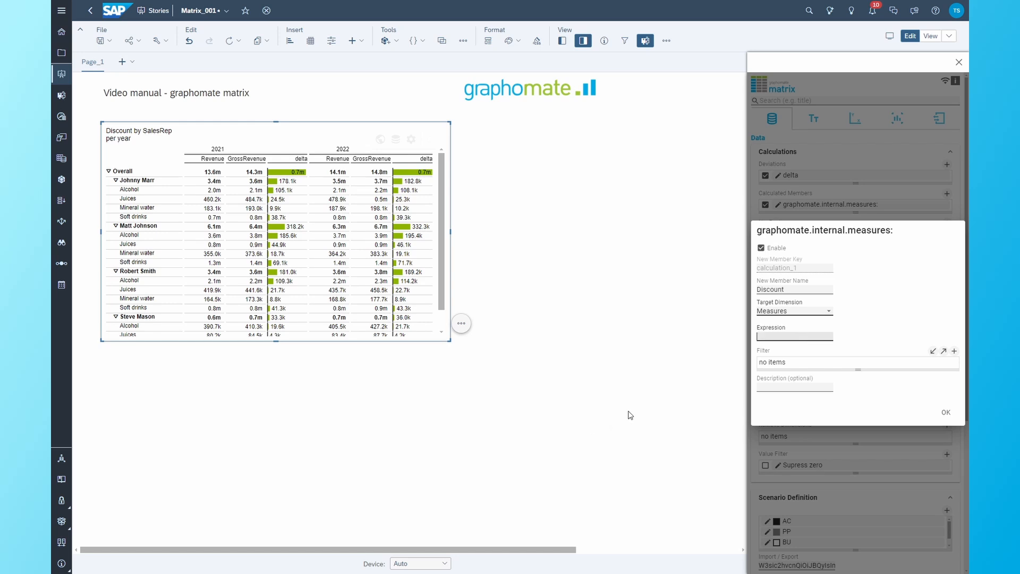
key(alt+Tab)
key(alt+Tab)
key(alt+Tab)
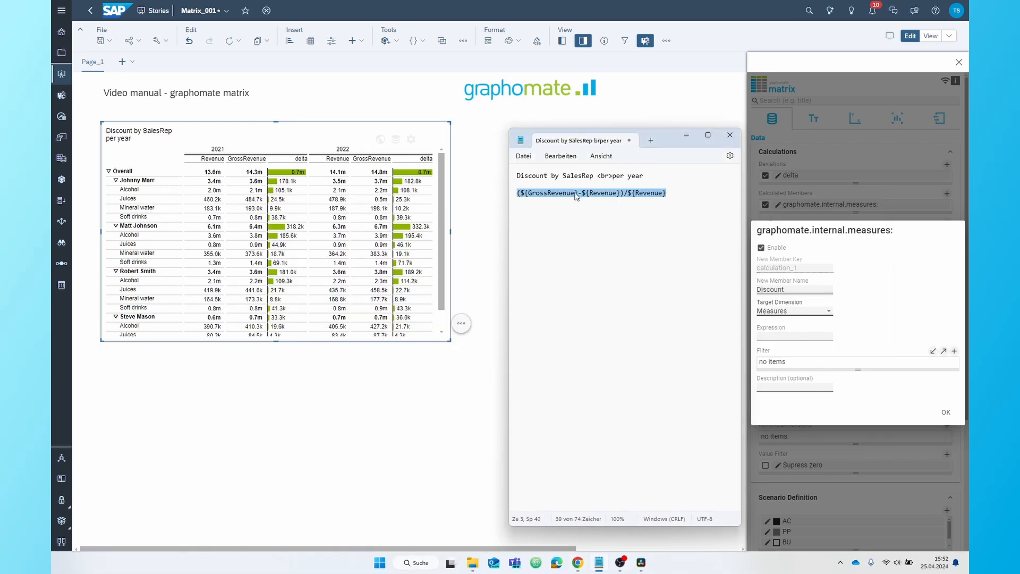
drag(668, 193, 520, 205)
key(ctrl+c)
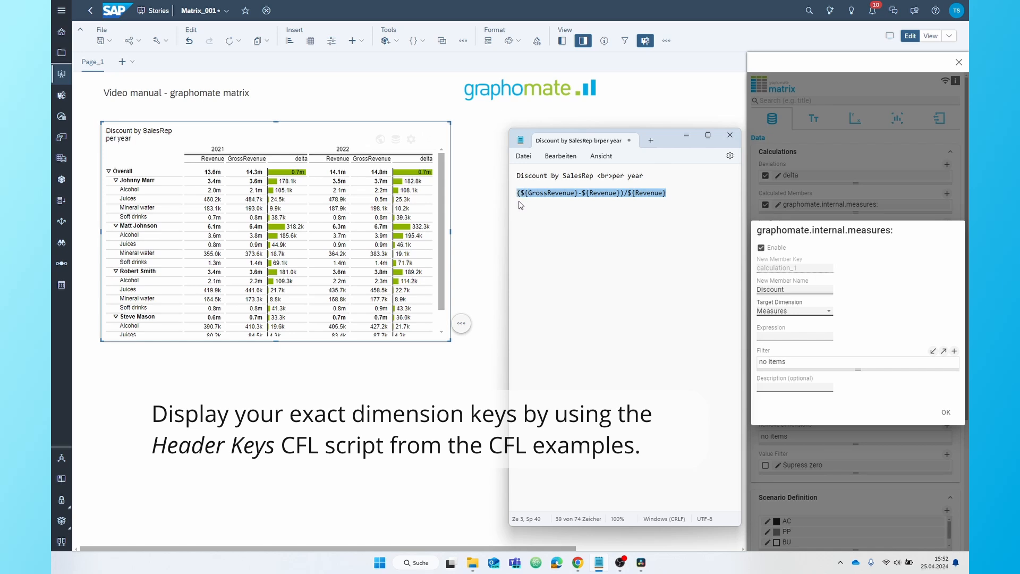
click(788, 336)
key(ctrl+v)
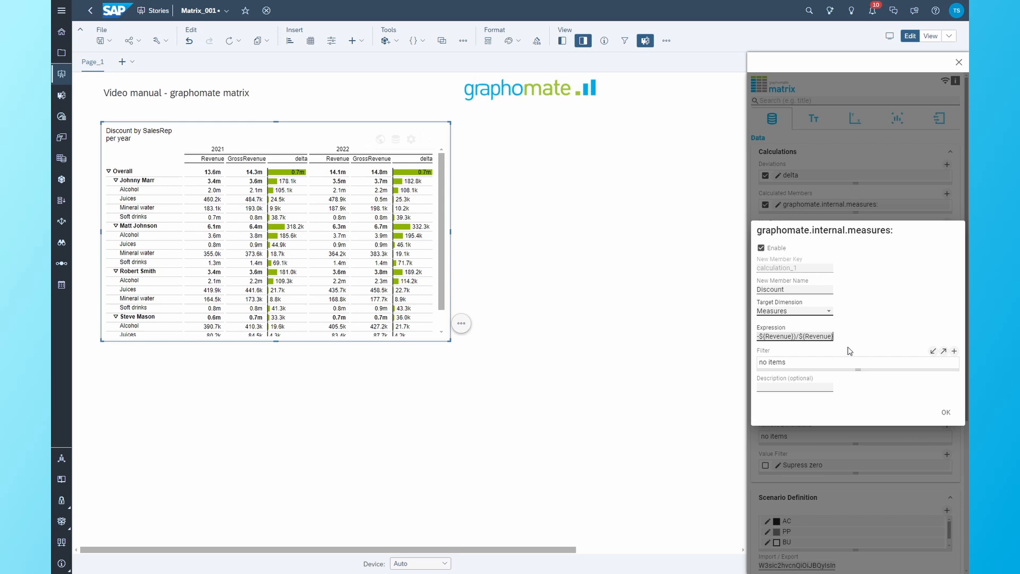
click(794, 388)
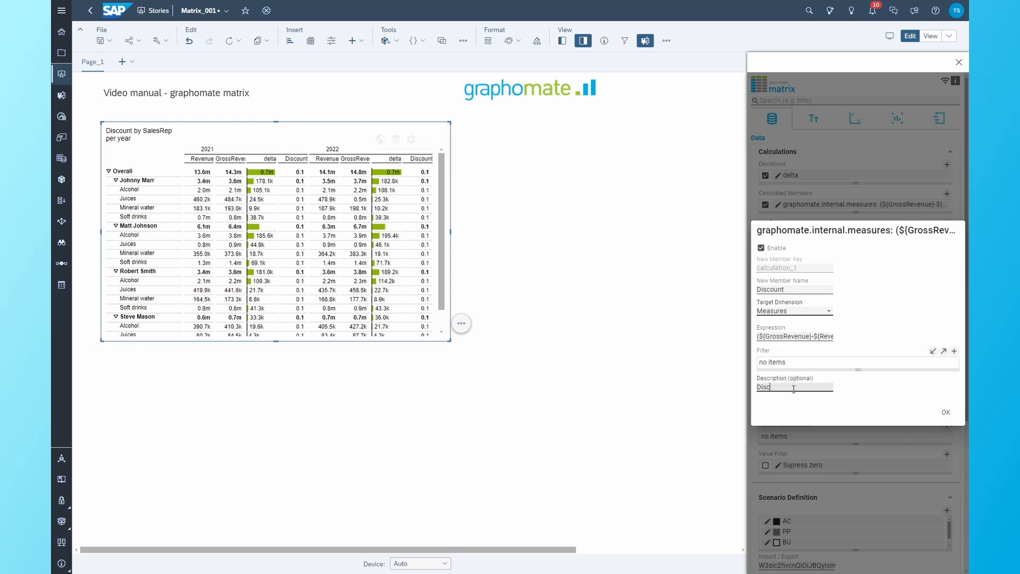
click(947, 412)
Add a second value format assignment for the matrix labels and set its format type to Percent
click(807, 119)
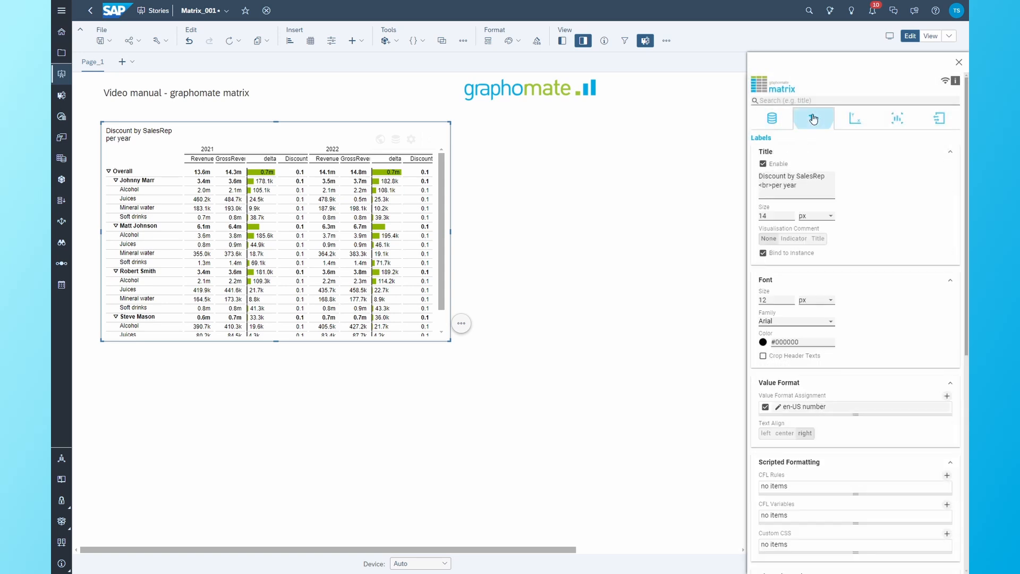
click(947, 396)
click(828, 421)
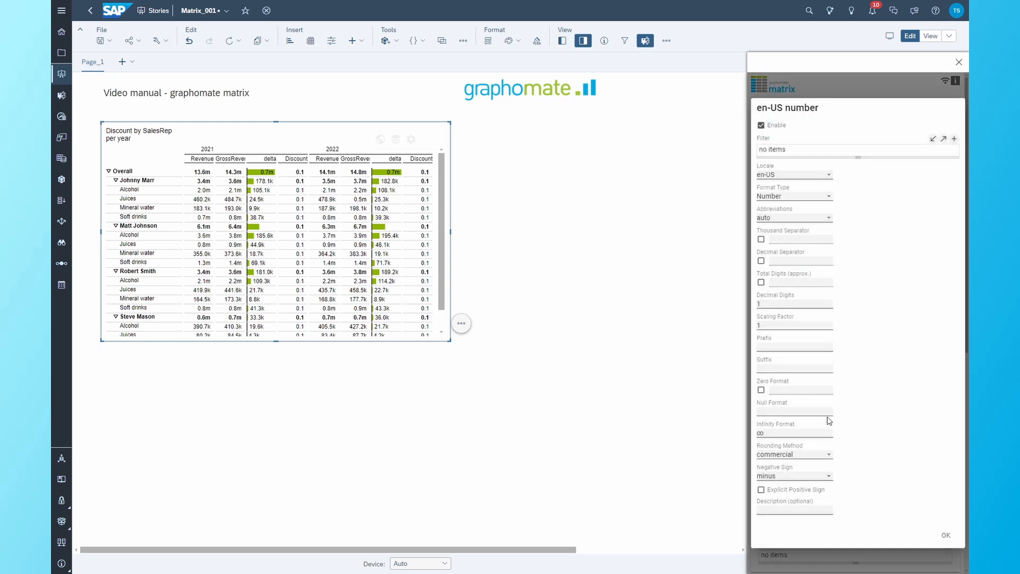
click(795, 197)
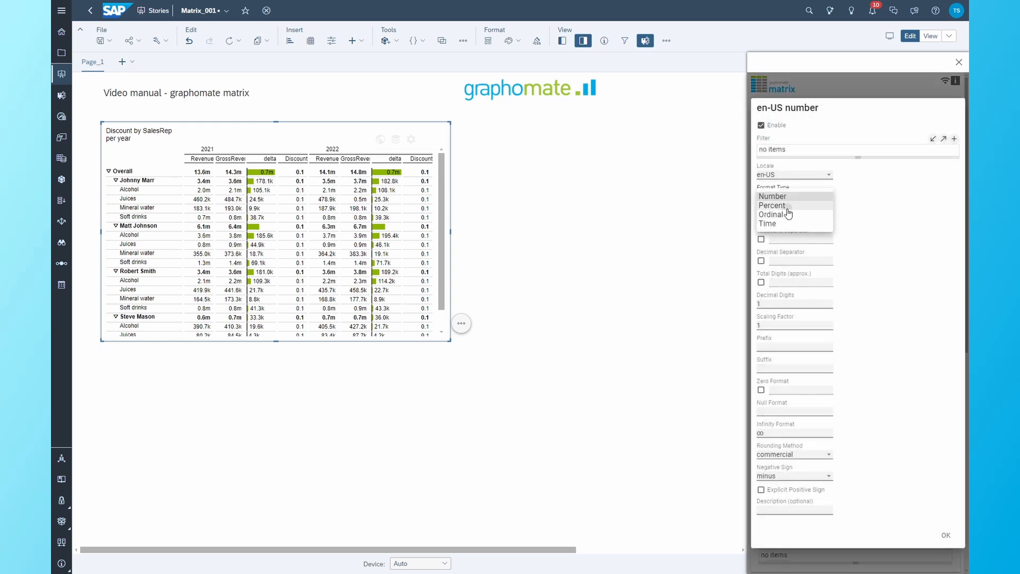
click(786, 205)
Restrict the percent format with a filter on the Measures dimension to the member Discount
click(800, 153)
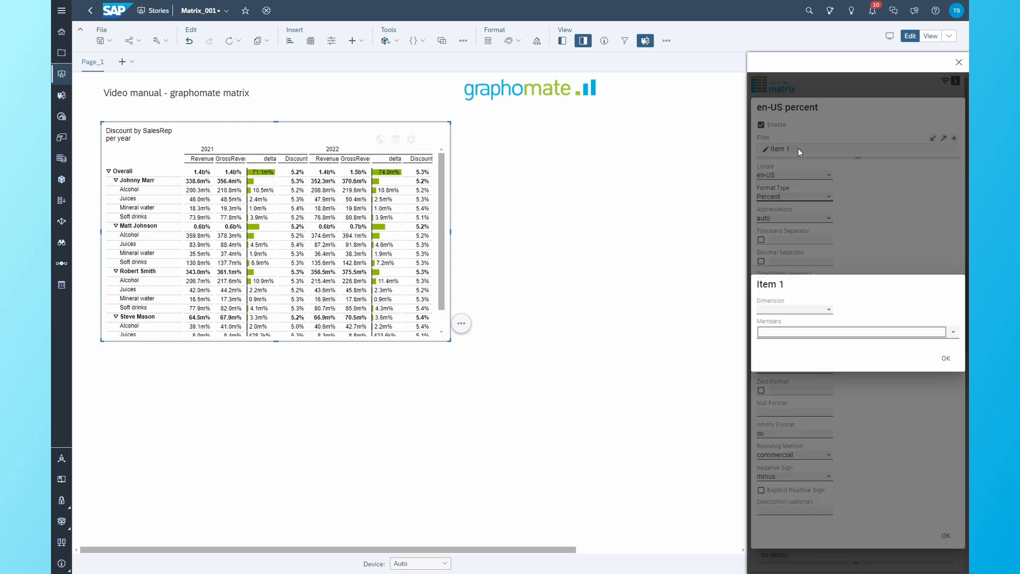
click(793, 318)
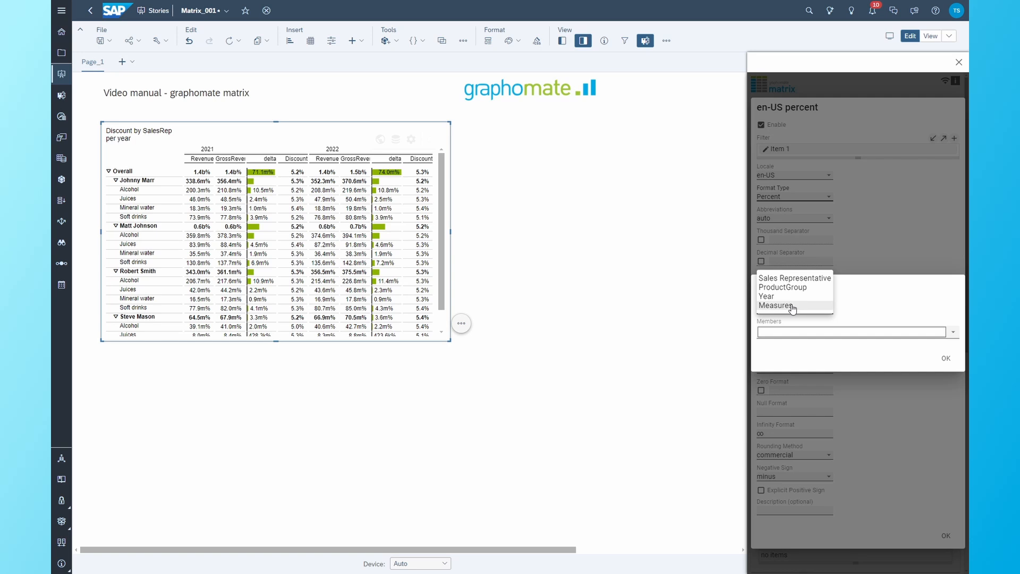
click(776, 306)
click(799, 333)
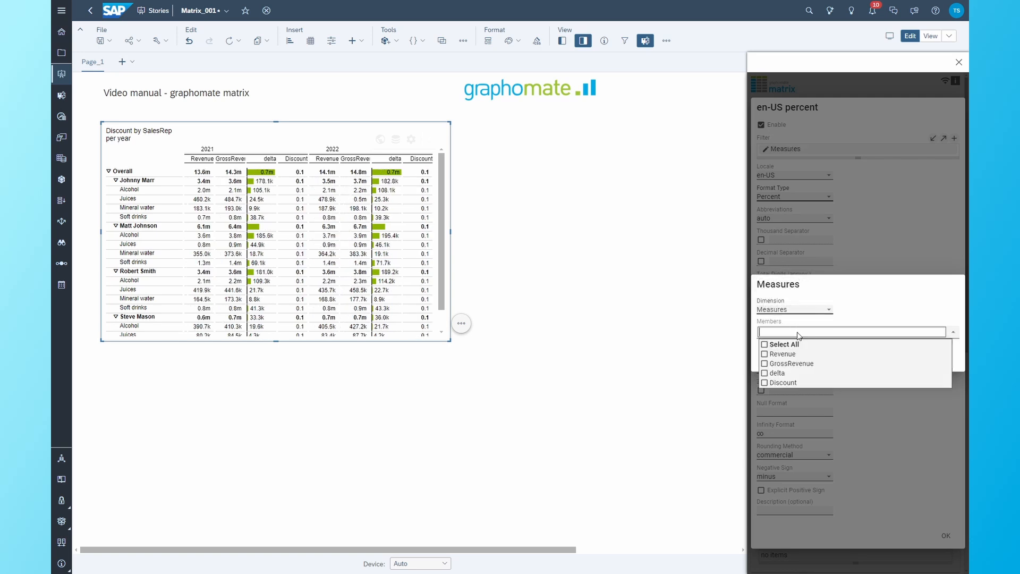
click(763, 383)
click(867, 313)
click(946, 359)
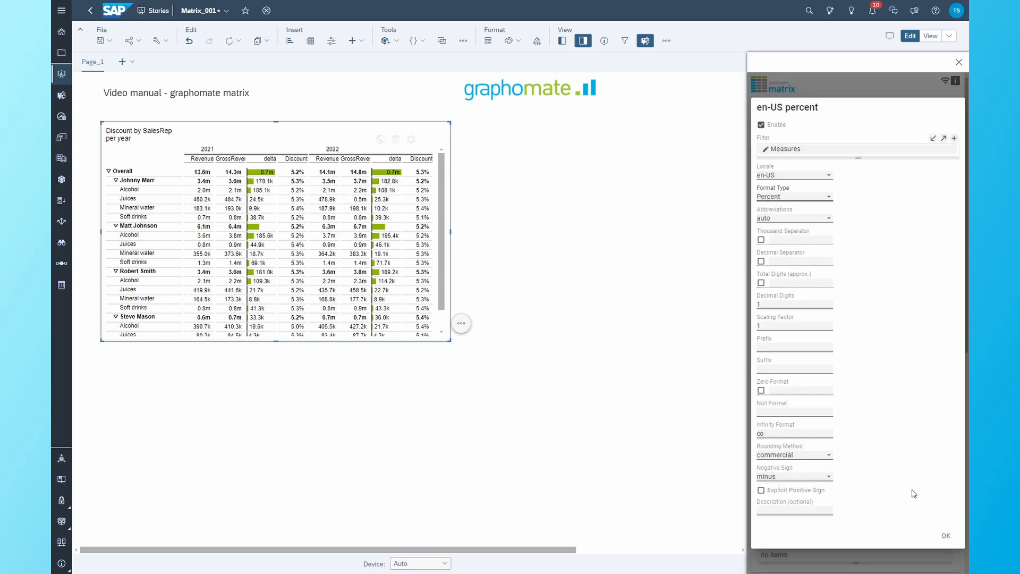
click(946, 536)
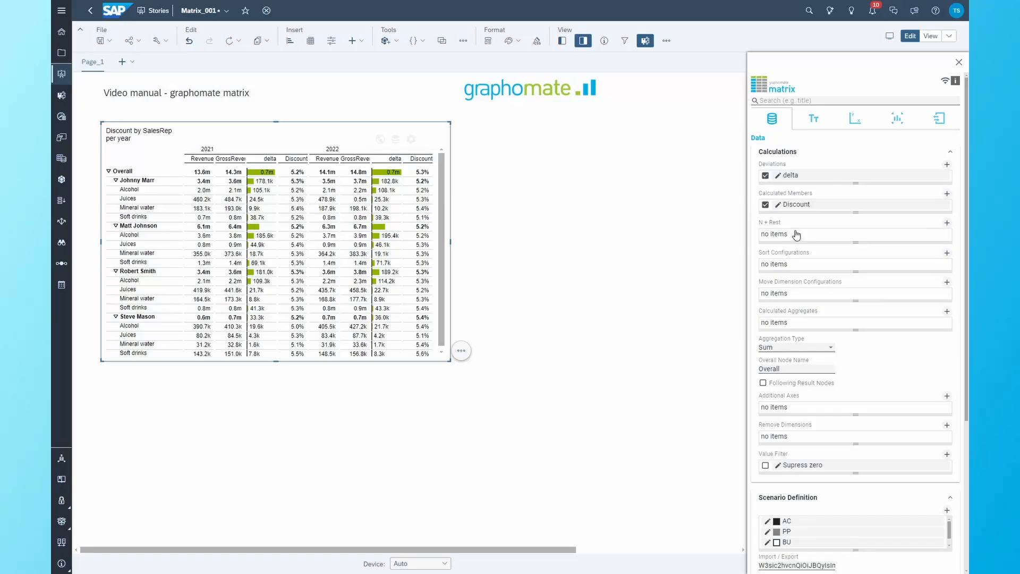
Add an N + Rest calculation in Top mode with 2 members and Sales Representative as target dimension
click(795, 235)
click(762, 249)
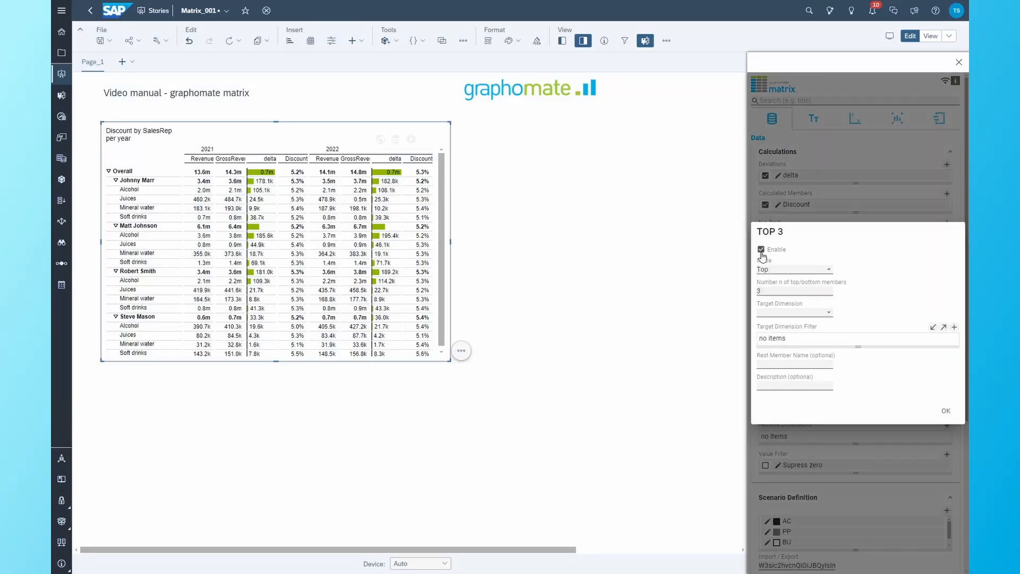
click(789, 269)
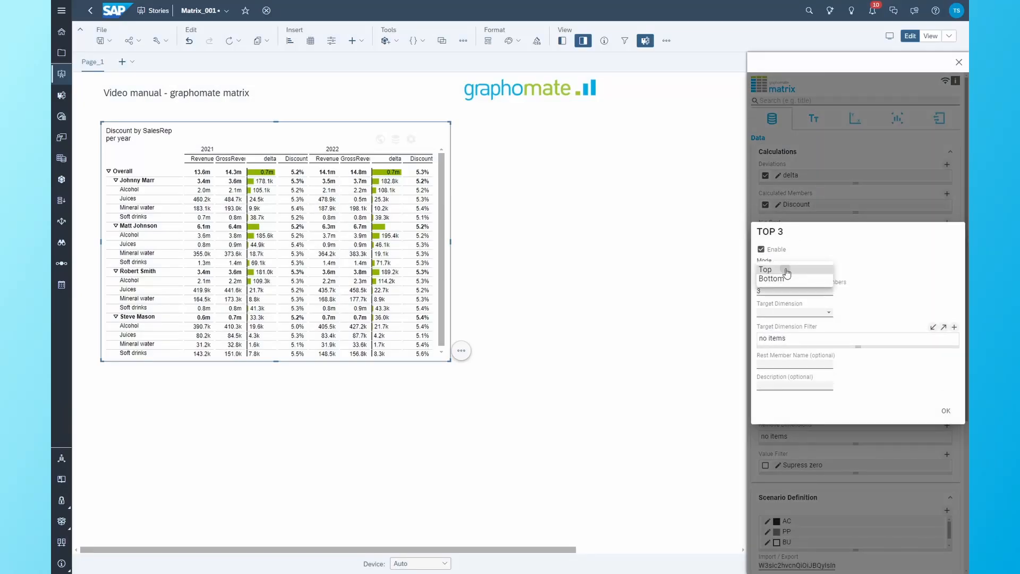
click(787, 270)
click(830, 293)
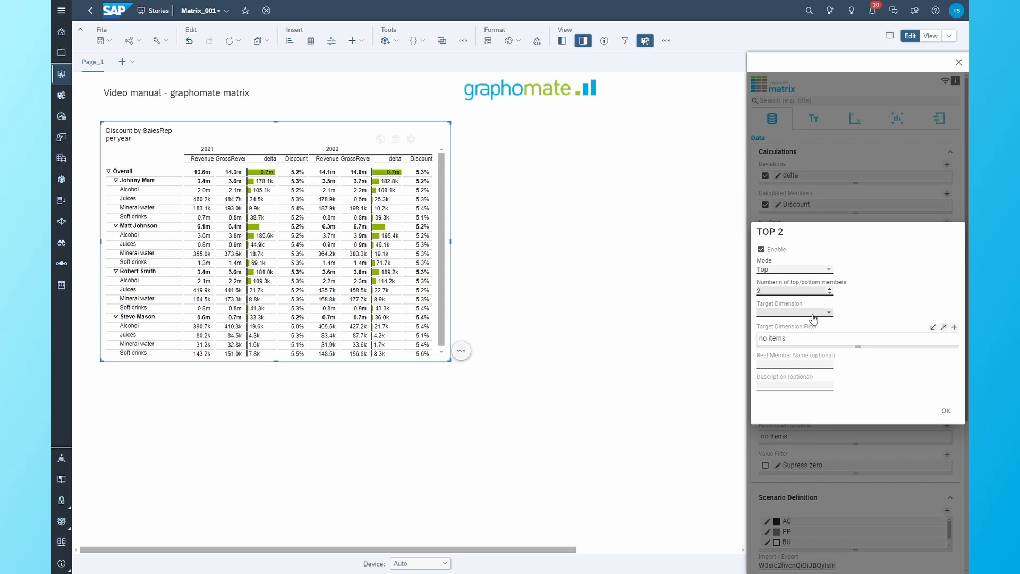
click(803, 313)
click(795, 313)
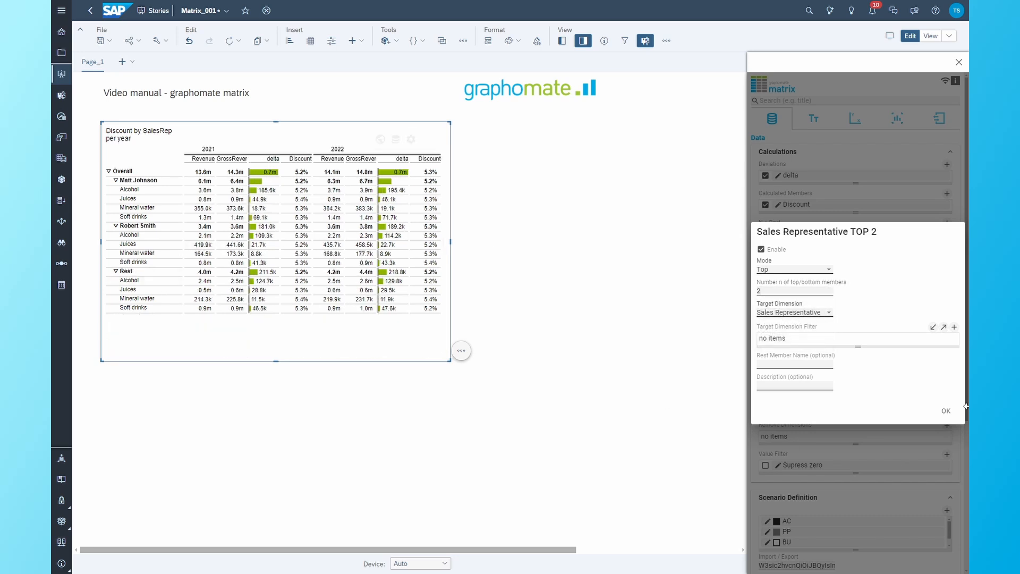
click(945, 411)
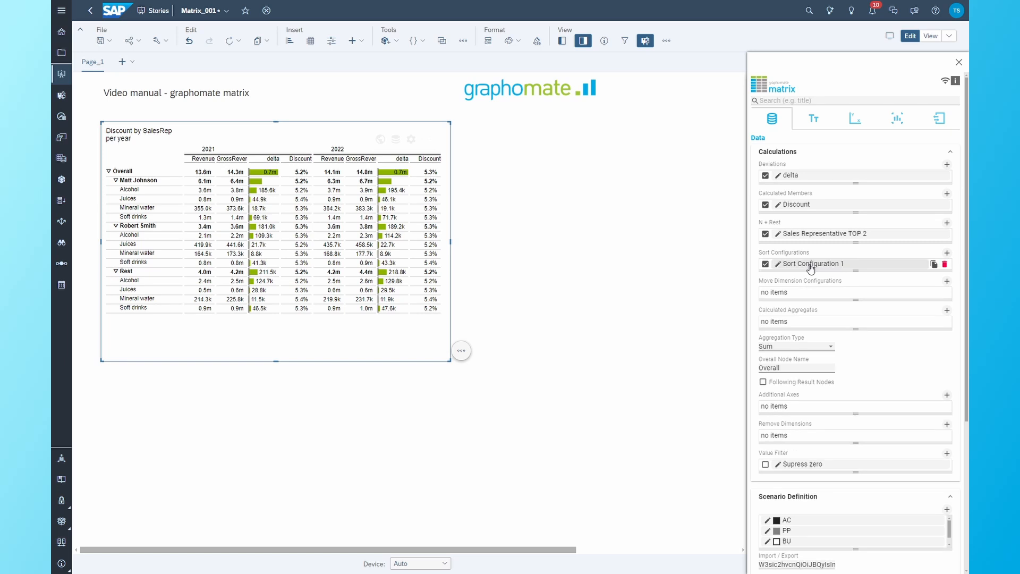
Set the sort configuration to the ProductGroup dimension, ordered Alcohol, Juices, Soft drinks, Mineral water, and describe it as "Product Group"
click(810, 266)
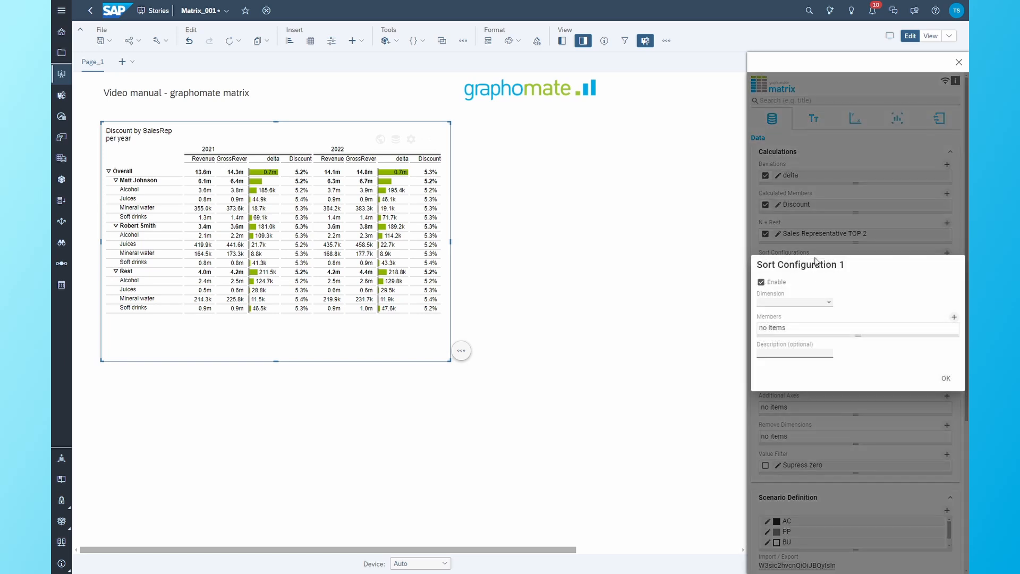
click(830, 307)
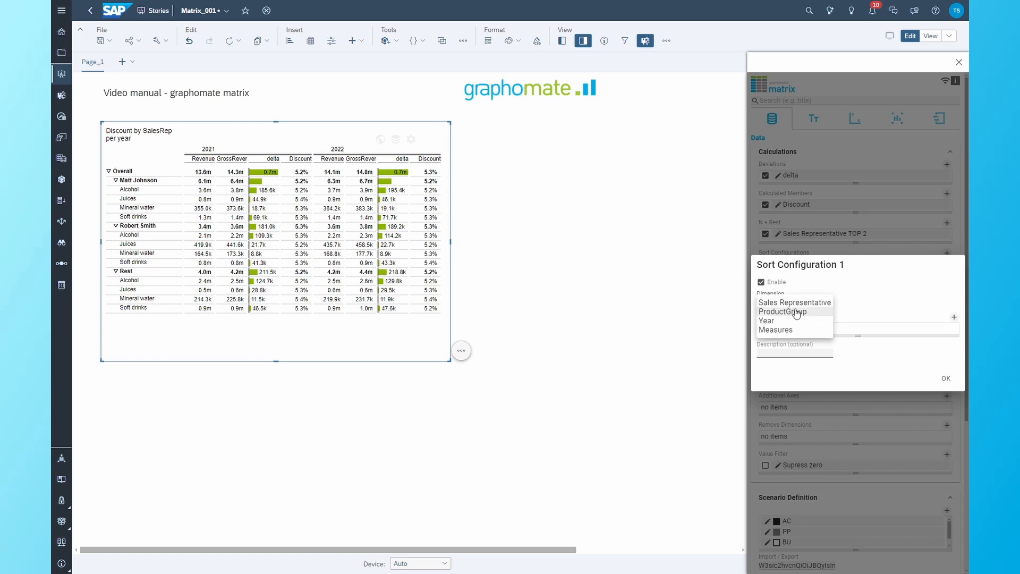
click(796, 313)
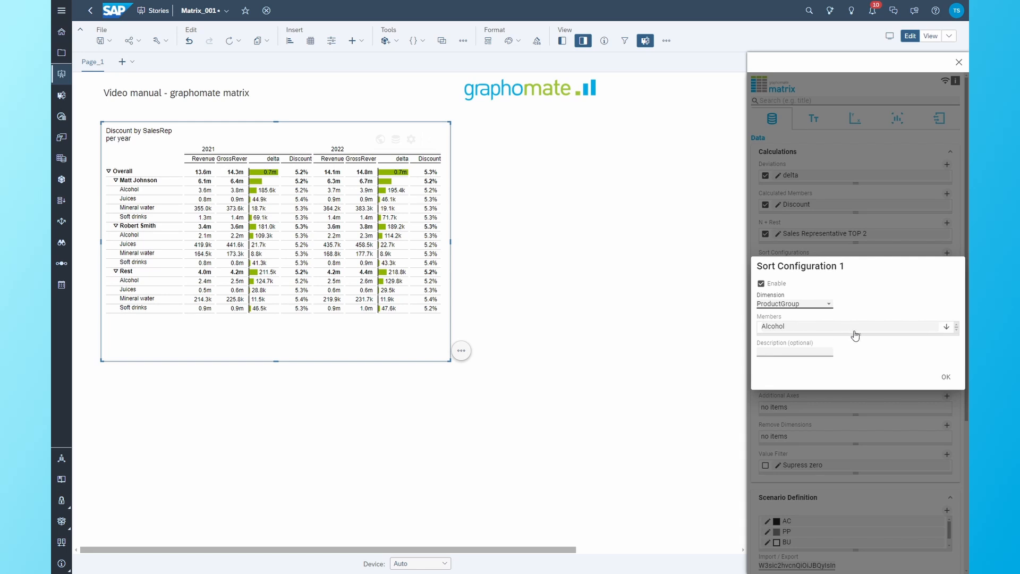
drag(857, 334, 822, 362)
click(795, 372)
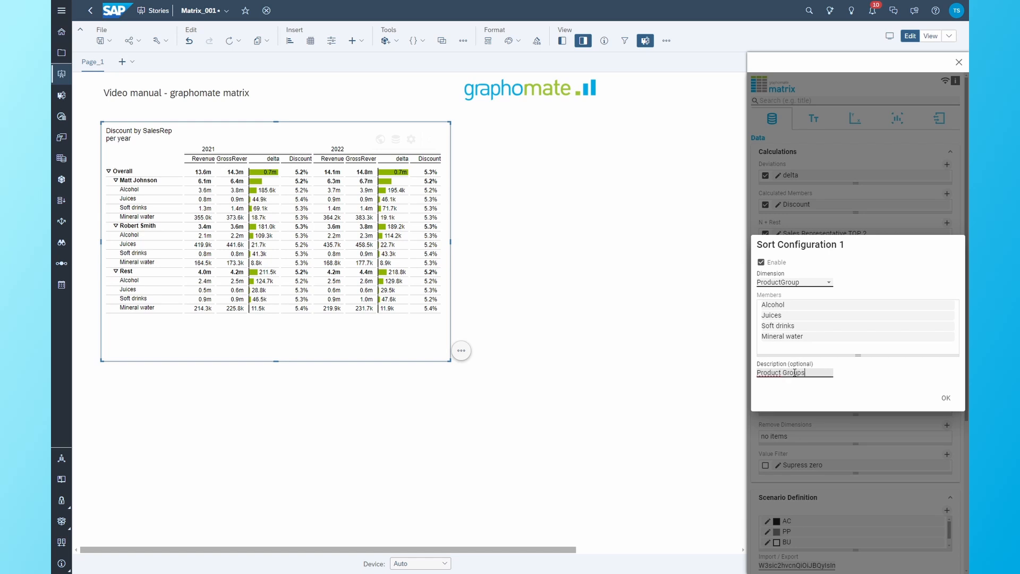
text(Product Groups)
key(BackSpace)
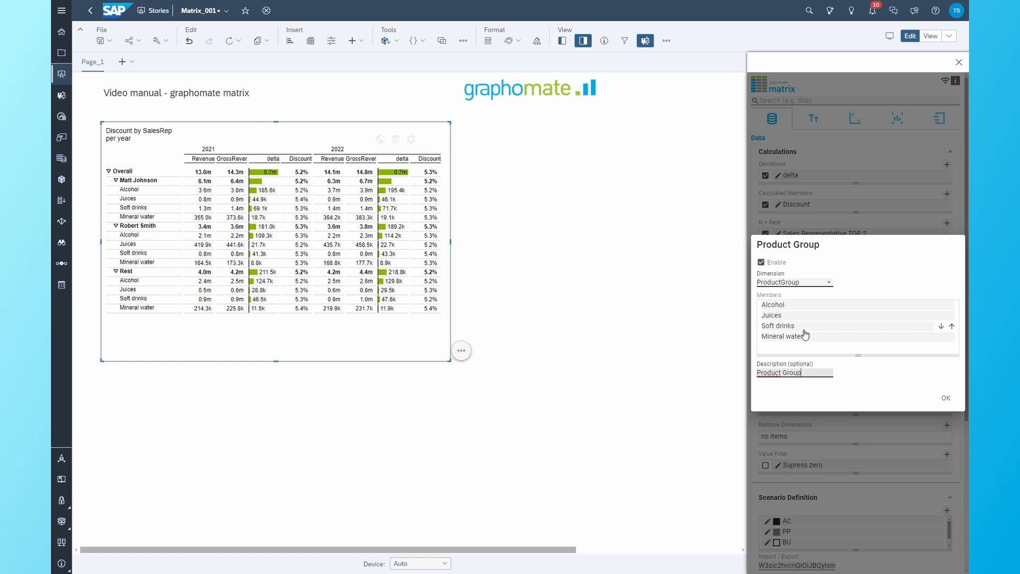
click(946, 399)
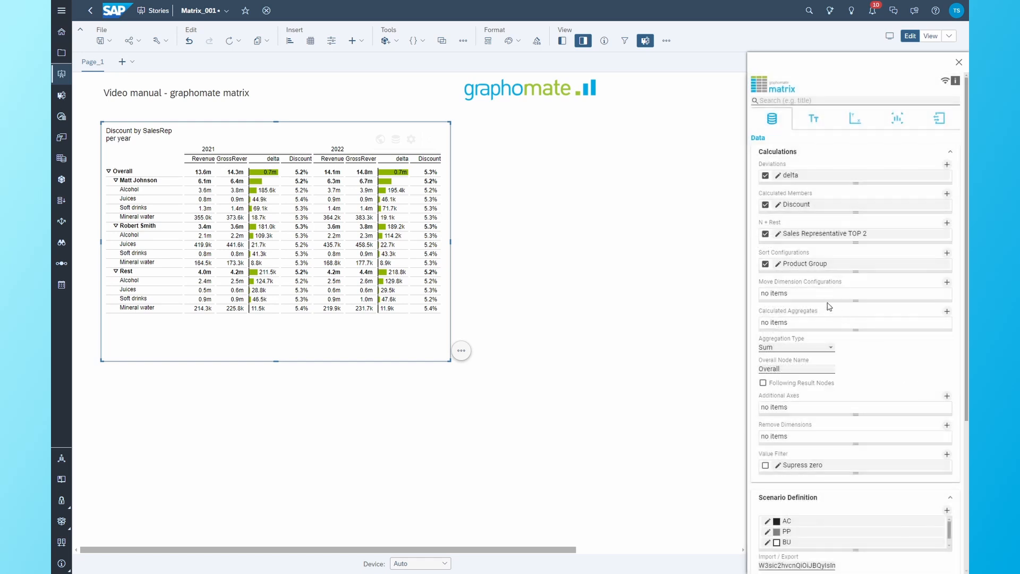
Add a move dimension configuration with Measures as target dimension on the COLUMNS axis at position 0
click(812, 297)
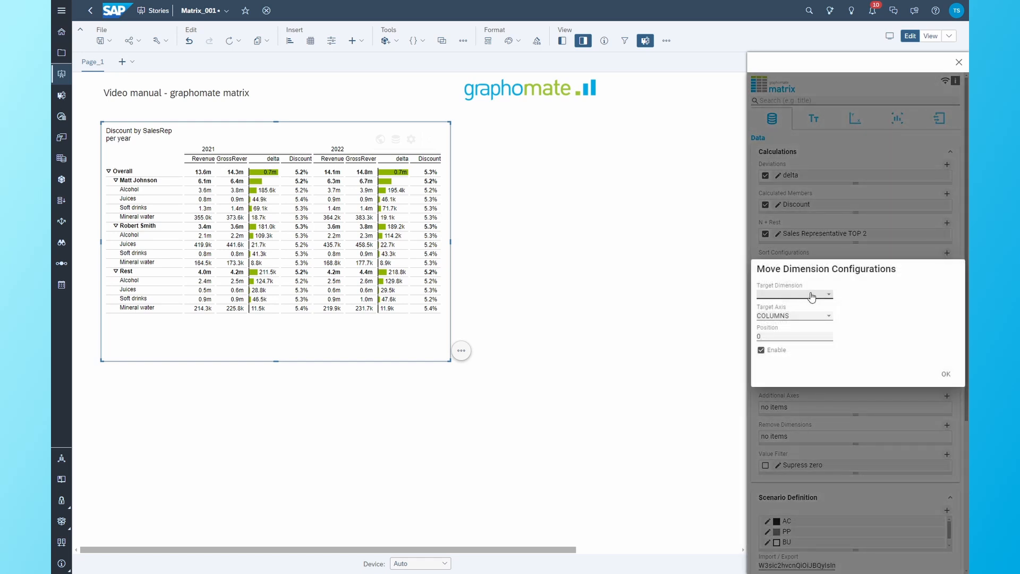
click(812, 297)
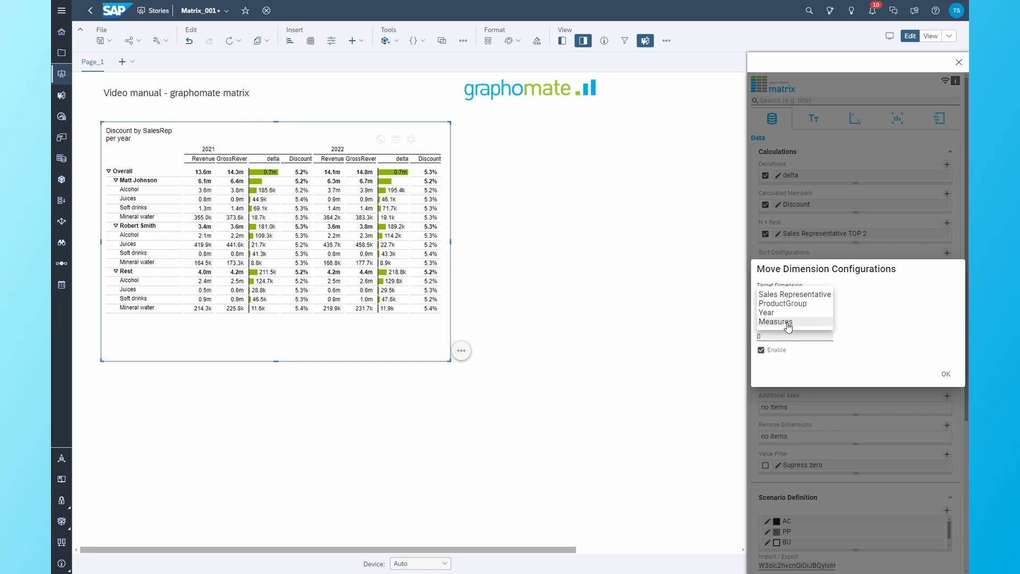
click(776, 322)
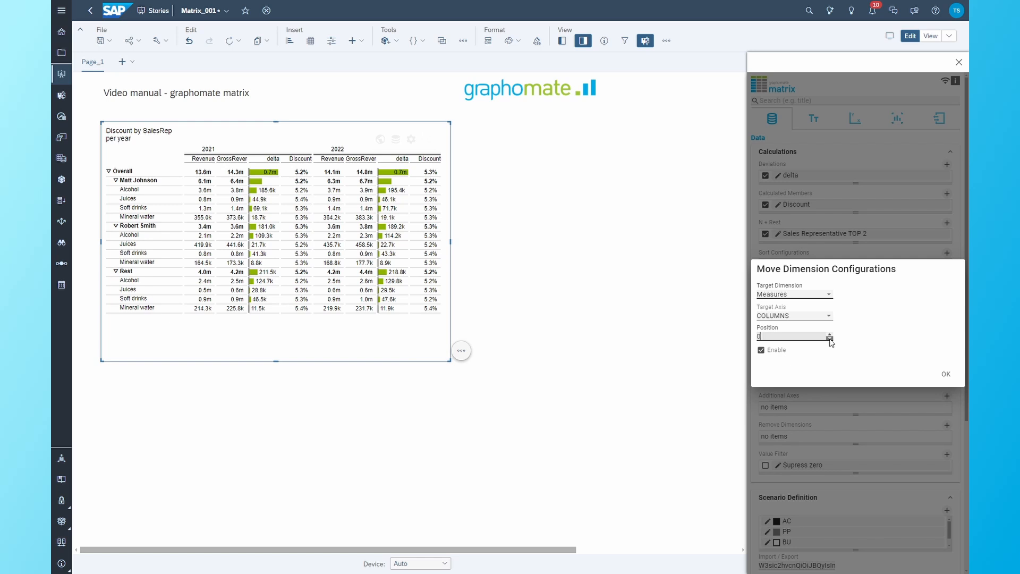
Try ROWS as the target axis for the Measures dimension and switch it back to COLUMNS
click(813, 315)
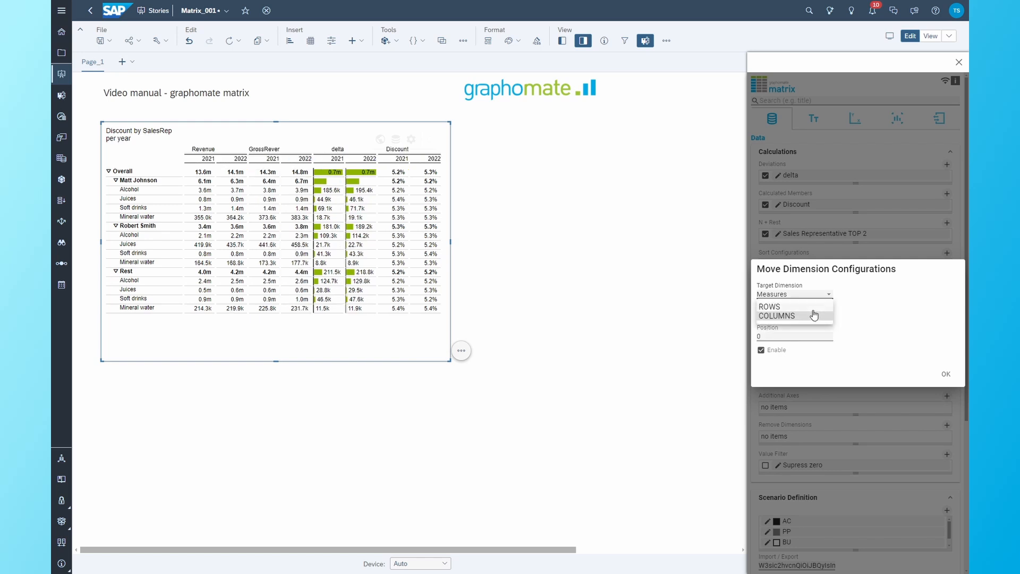
click(812, 308)
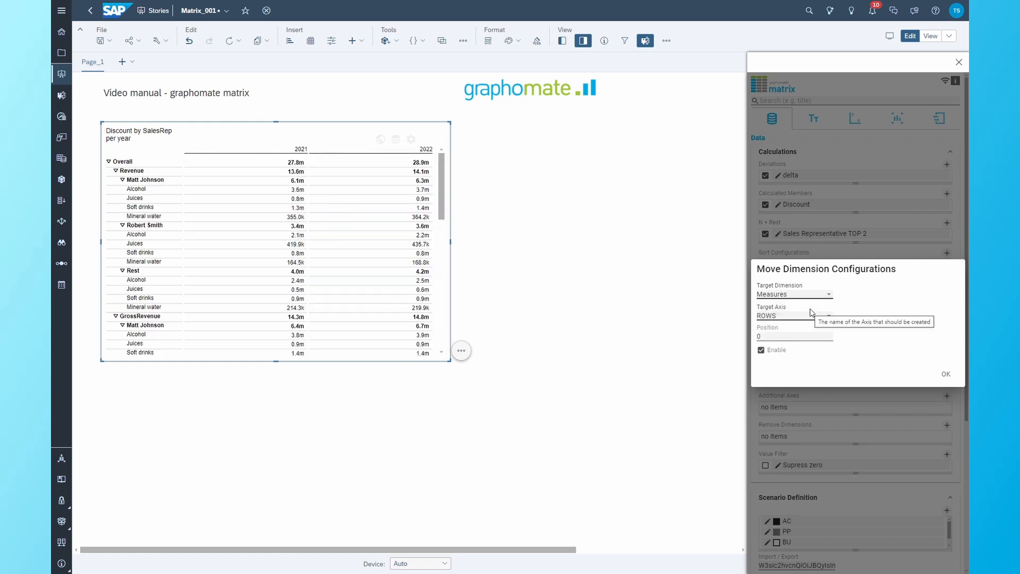
click(826, 316)
click(813, 327)
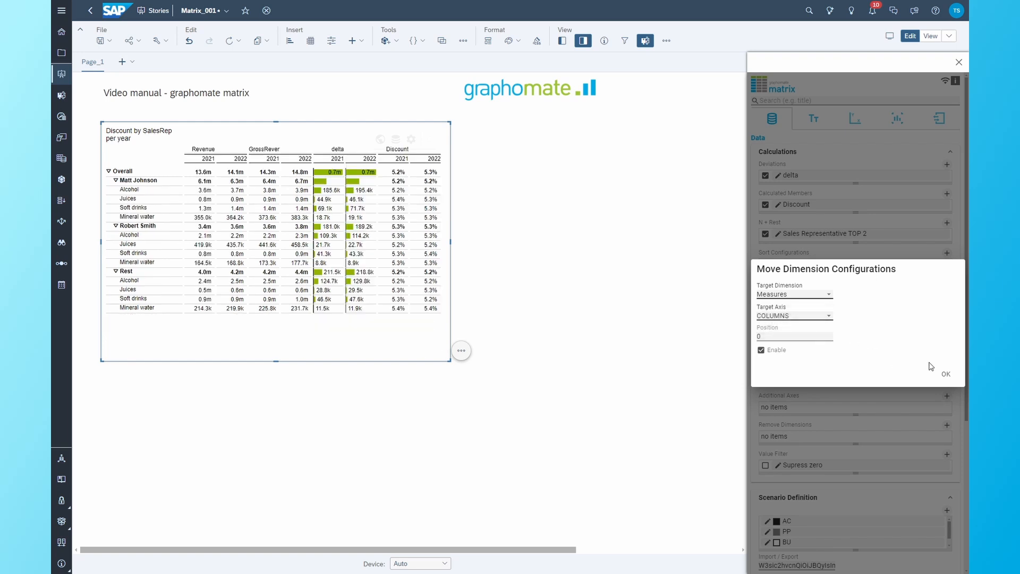
Confirm the move dimension configuration for Measures and disable it
click(946, 374)
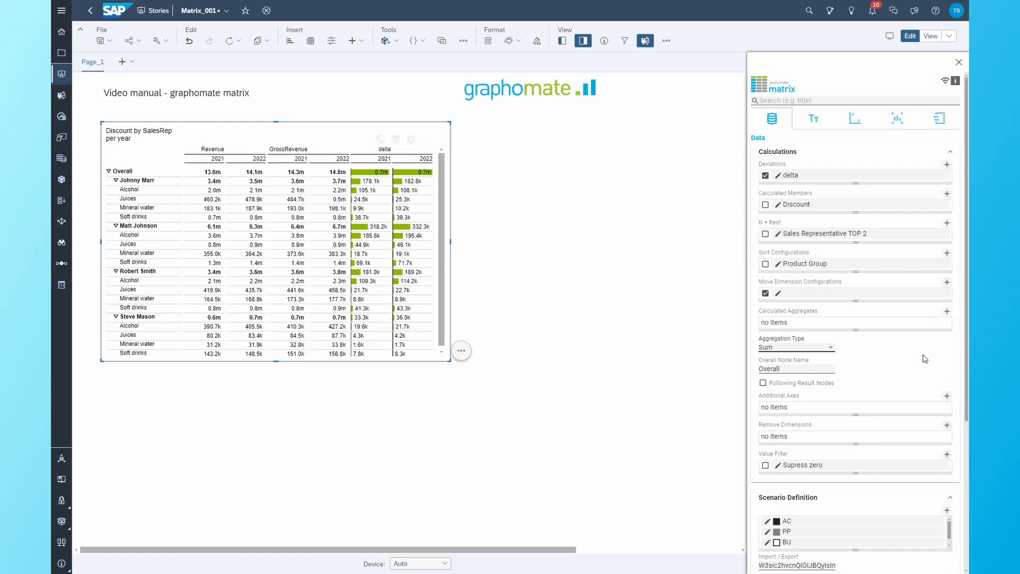
click(765, 293)
Add a calculated aggregate with Measures as target dimension, using Overall as the new member name
click(809, 325)
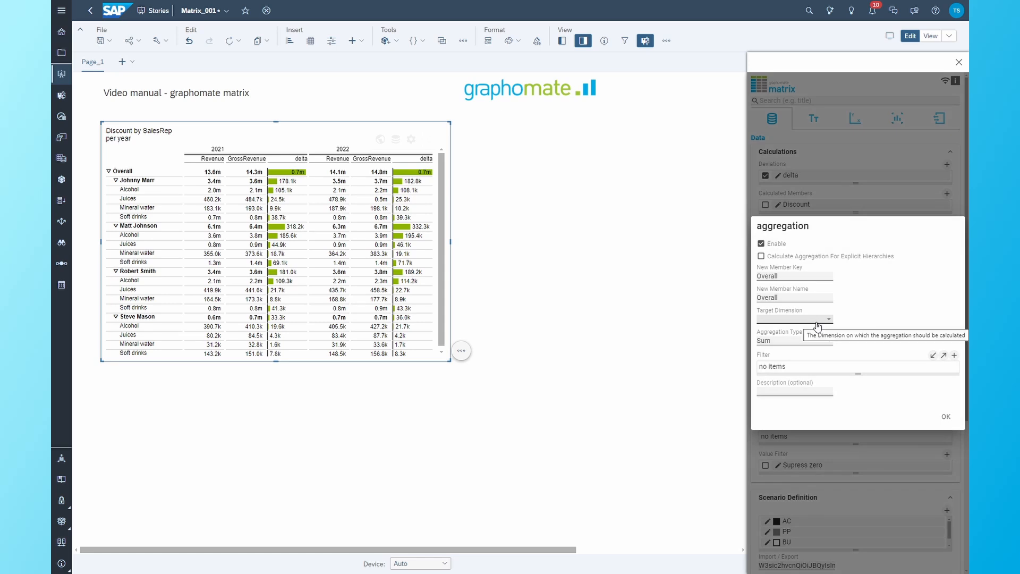
click(784, 296)
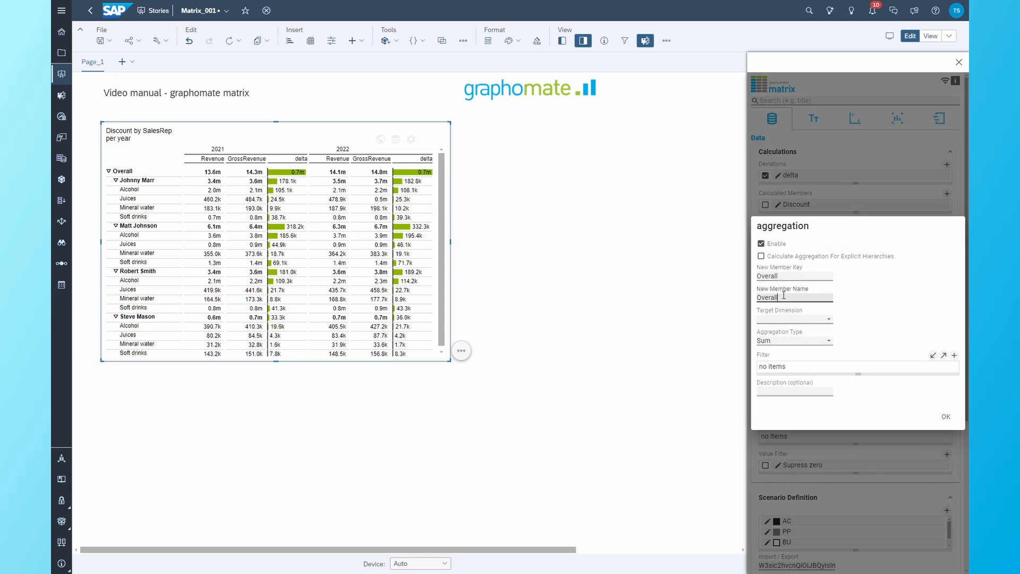
click(831, 319)
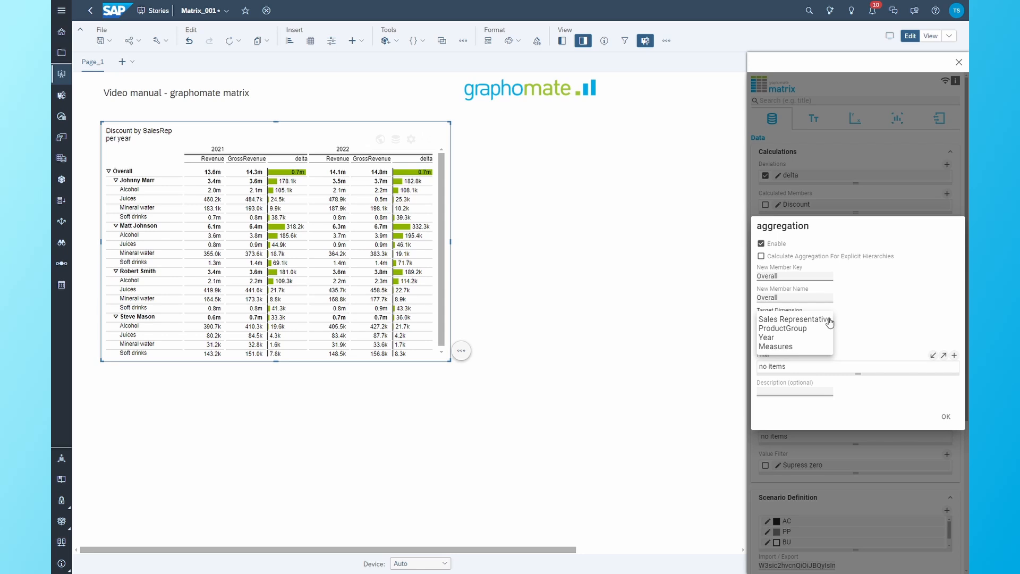
click(791, 348)
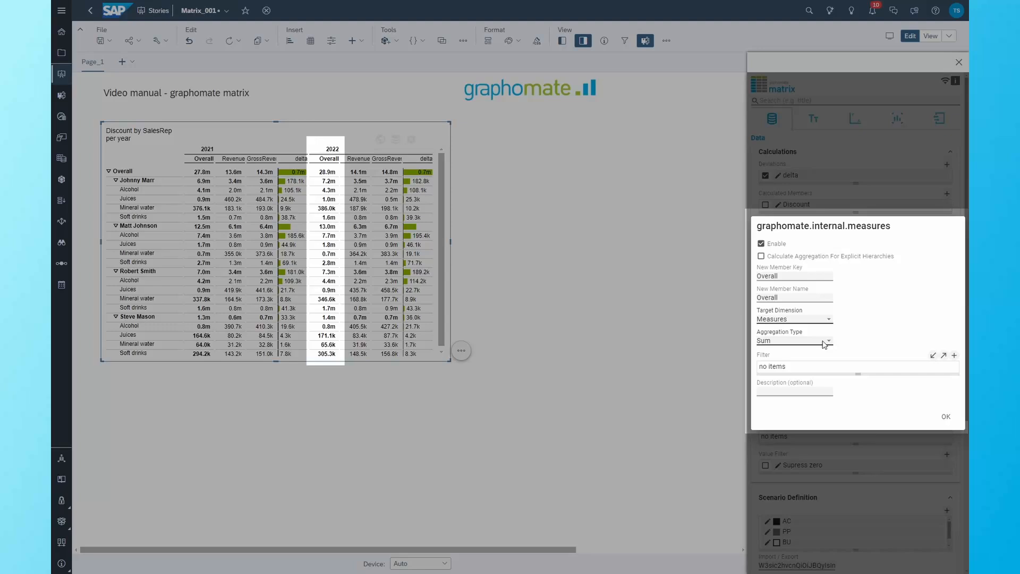
Try the aggregation types Min, Max, Count, Mean and Geometr. Mean on the calculated aggregate for Measures
click(824, 343)
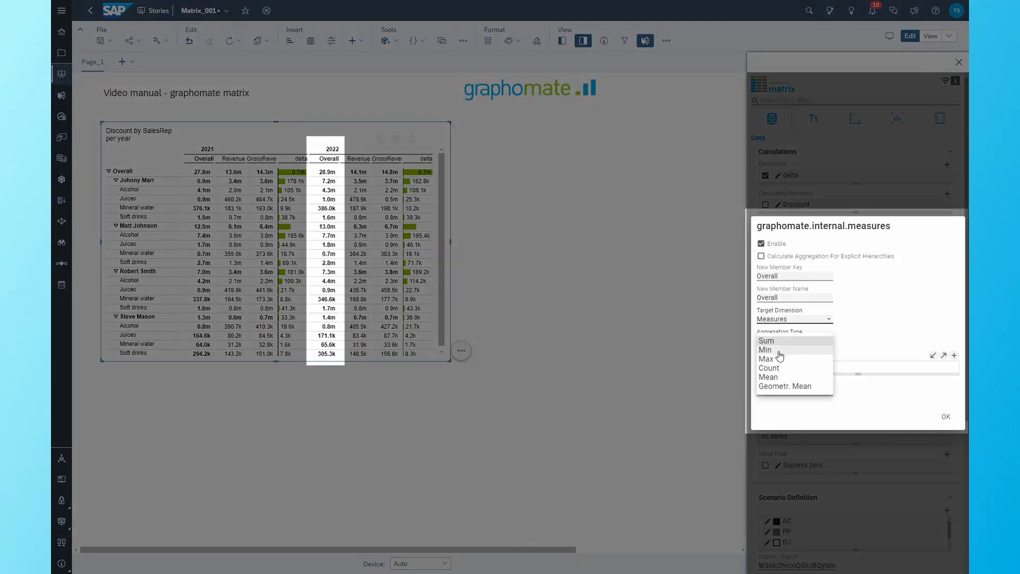
click(779, 351)
click(807, 343)
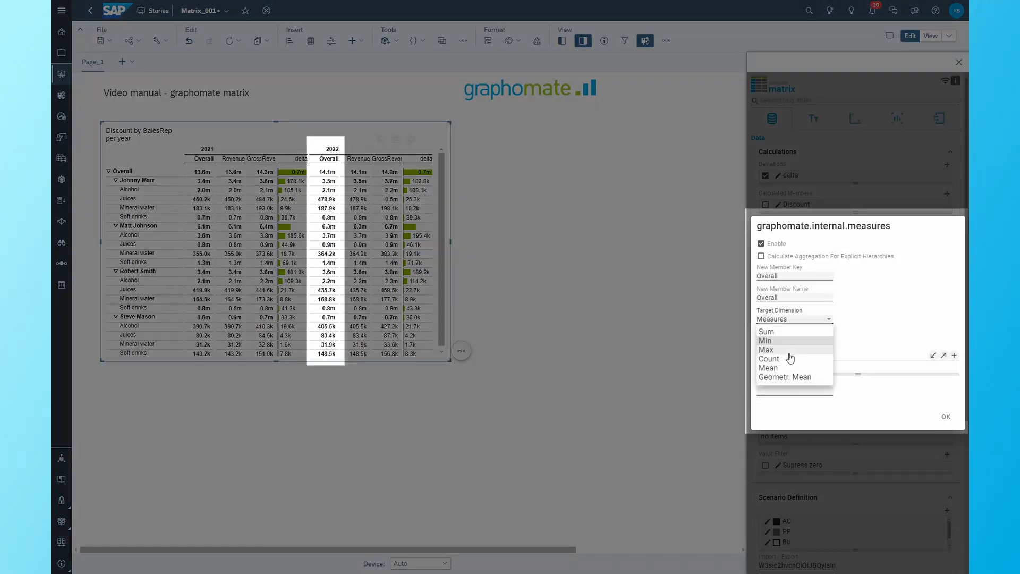
click(790, 353)
click(806, 342)
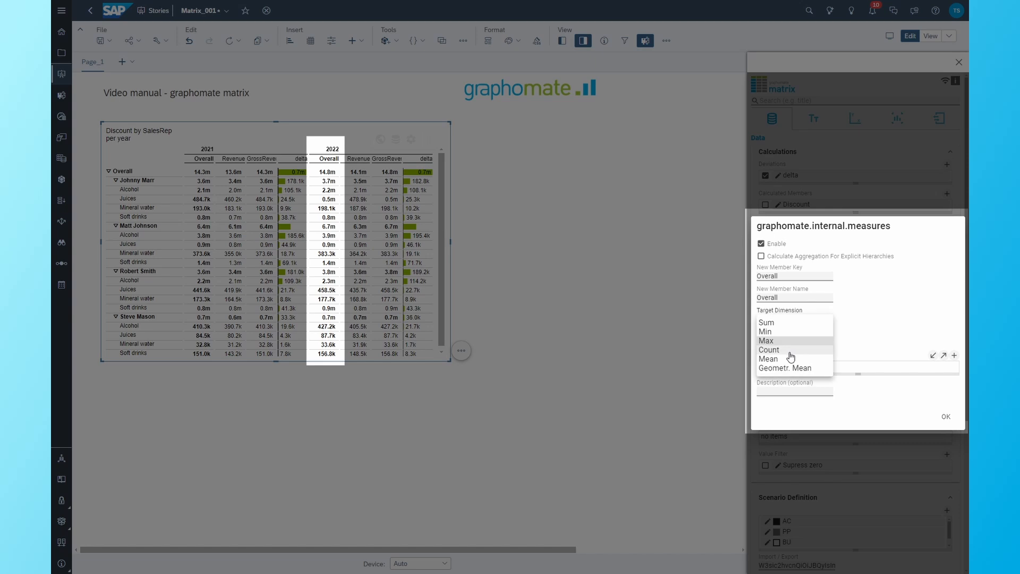
click(788, 353)
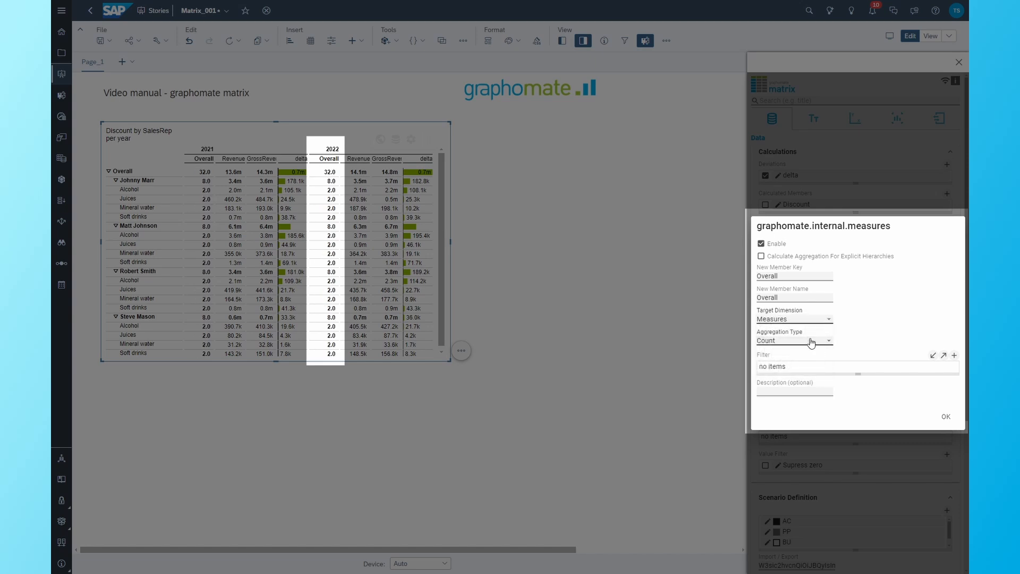
click(807, 341)
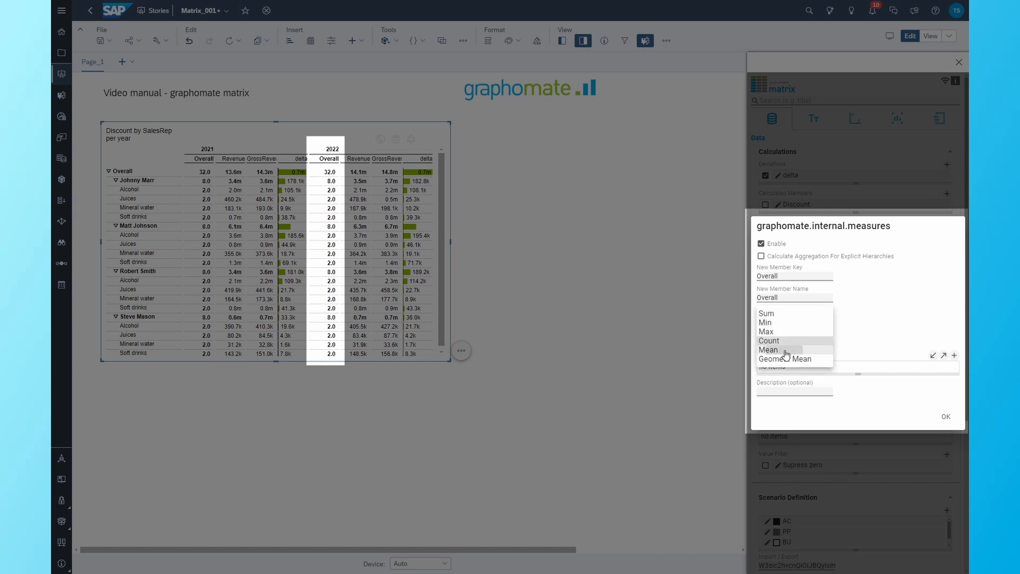
click(786, 353)
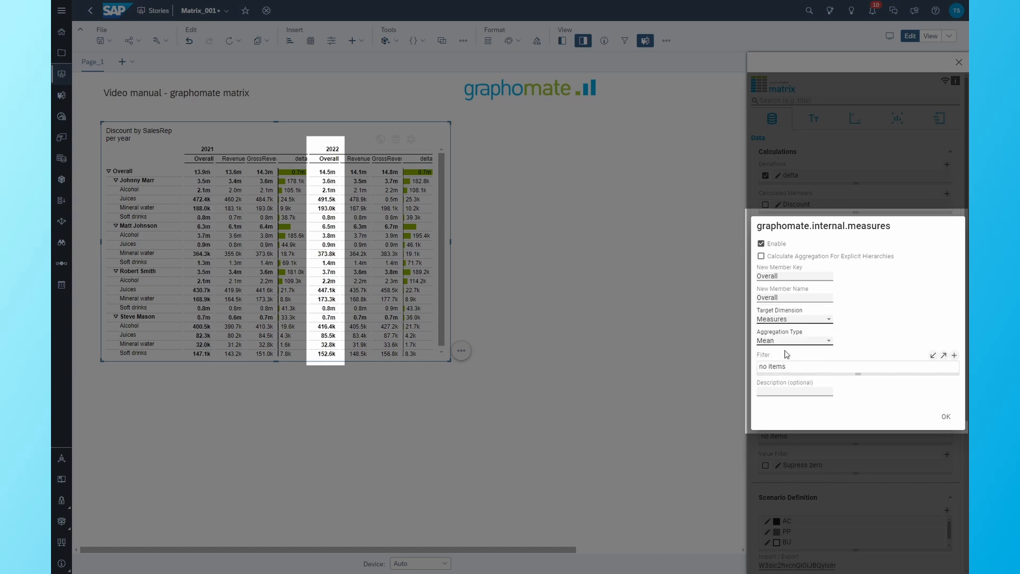
click(815, 341)
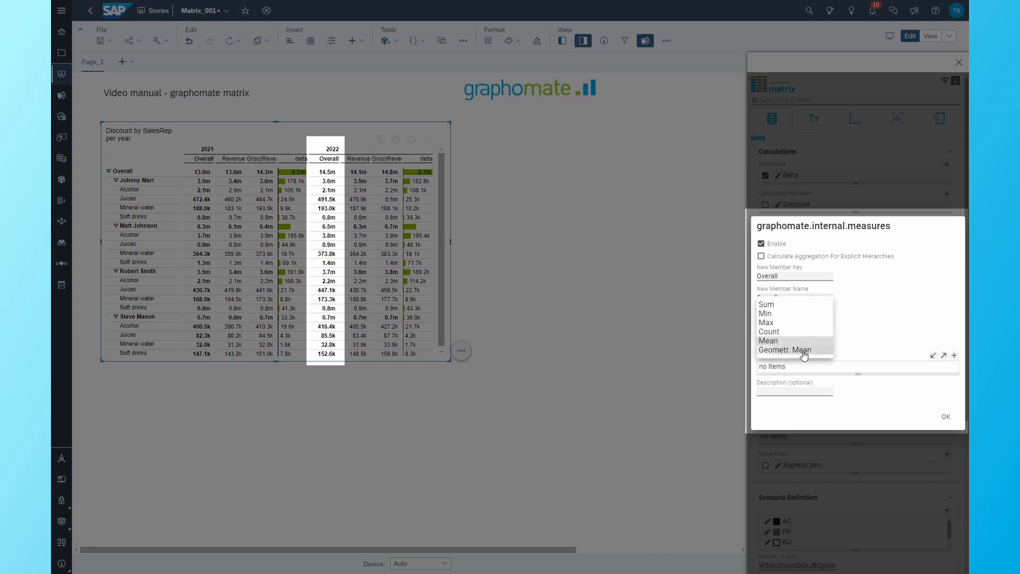
click(804, 350)
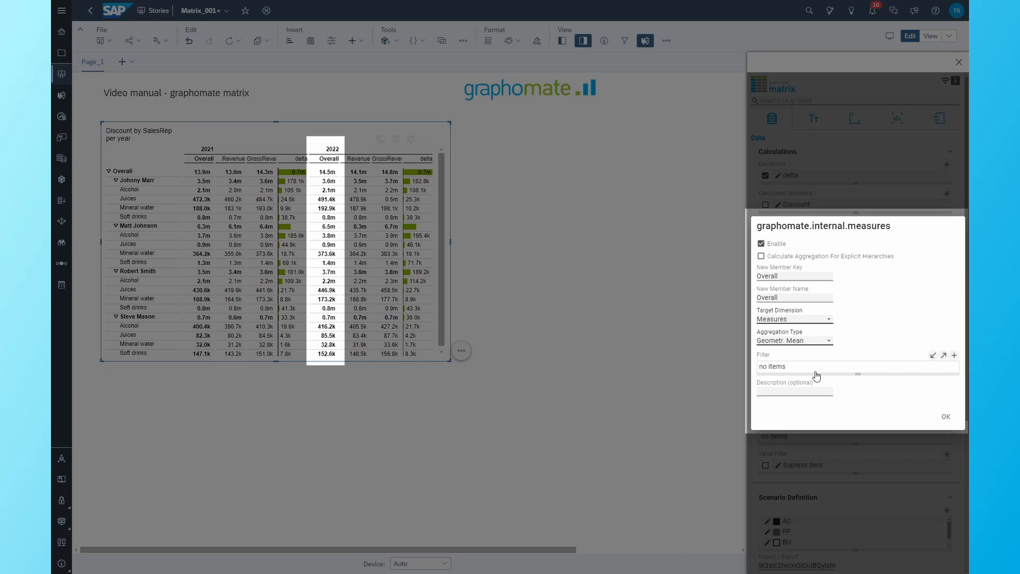
Confirm the calculated aggregate for Measures and disable it
click(946, 416)
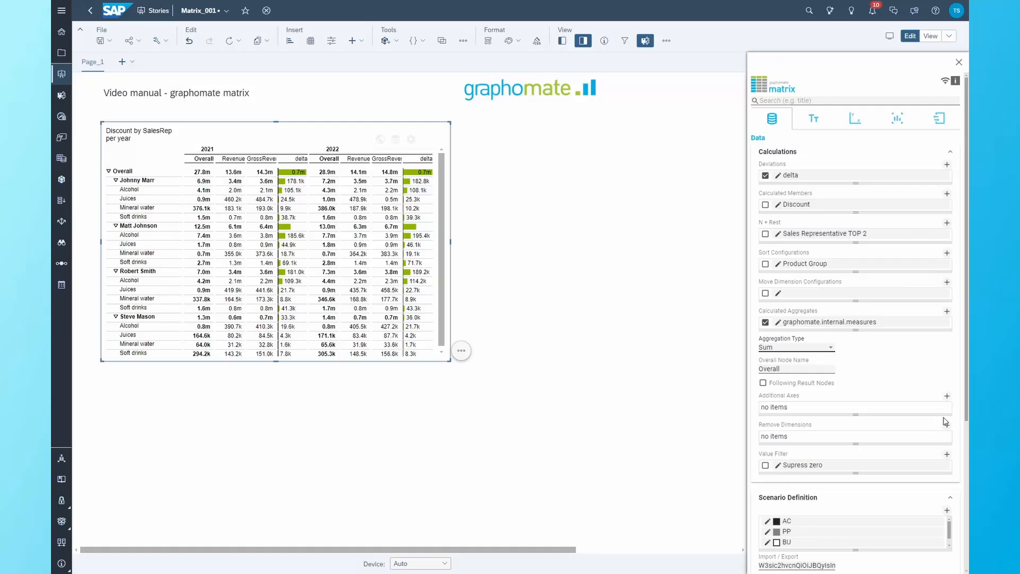
click(765, 323)
Try Min as the general aggregation type of the matrix and return it to Sum
click(816, 347)
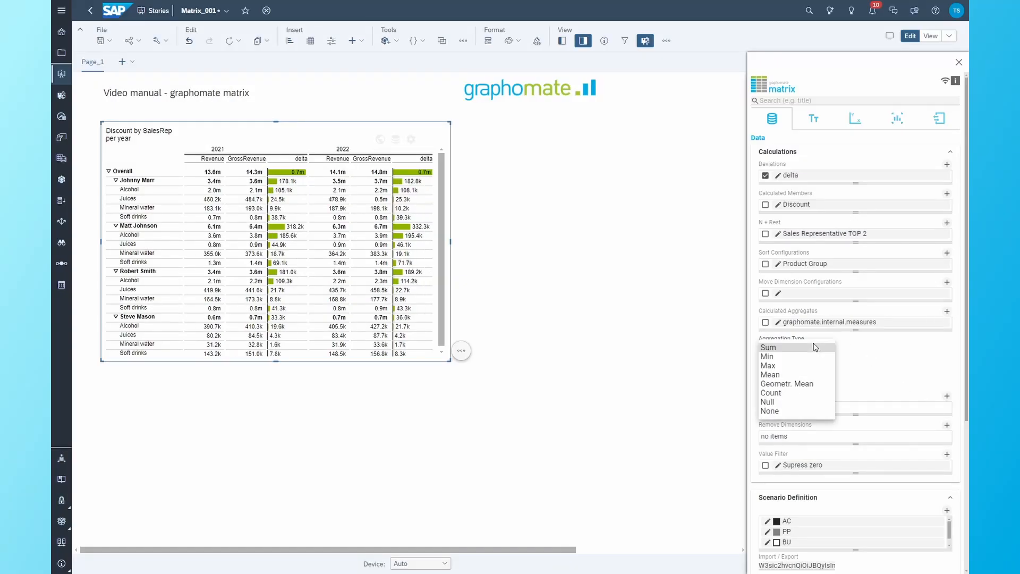
click(773, 358)
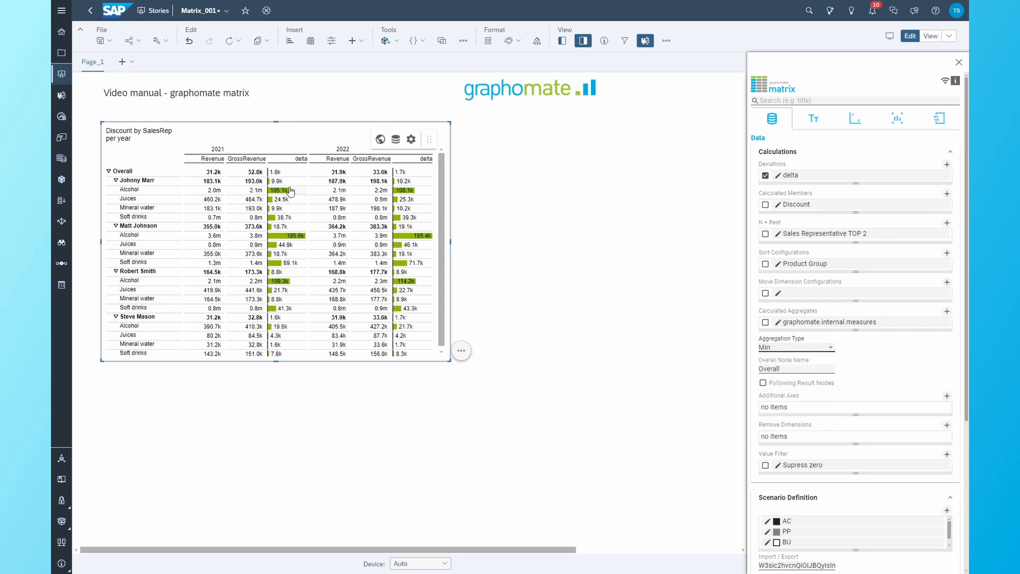
click(815, 348)
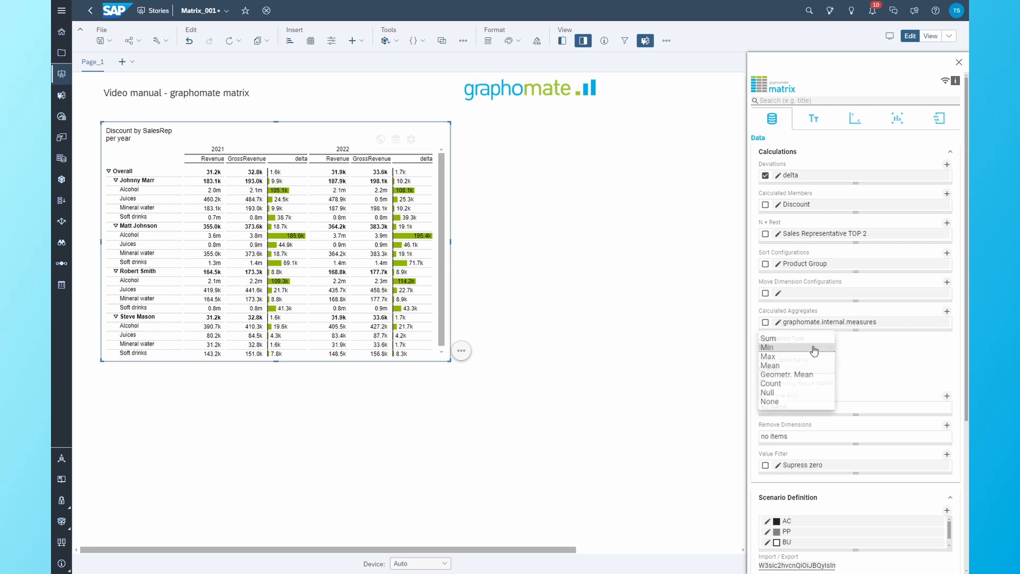
click(773, 340)
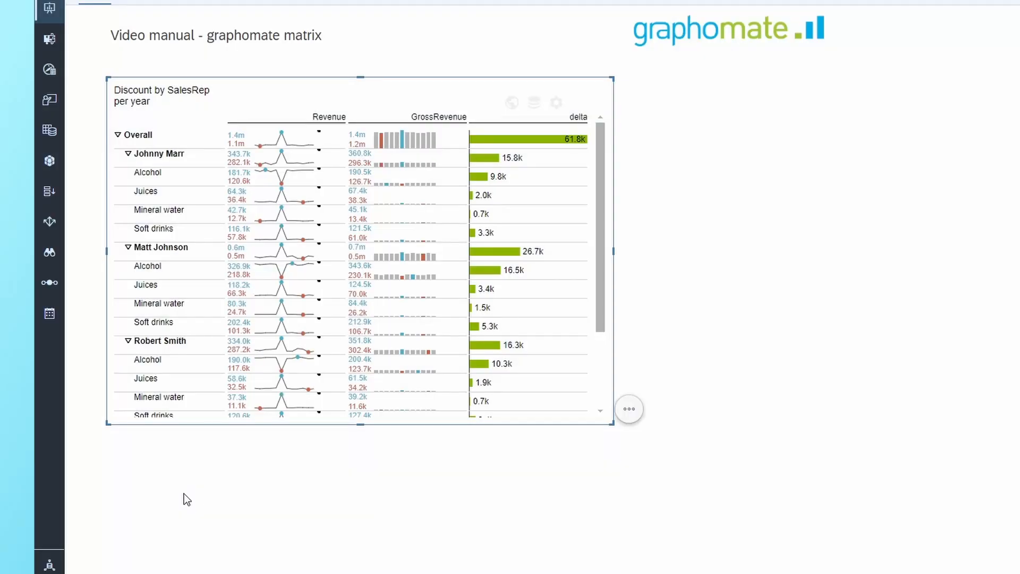
Replace the value filter's comparison expression with a greater-than (>) condition
mouse_move(262, 343)
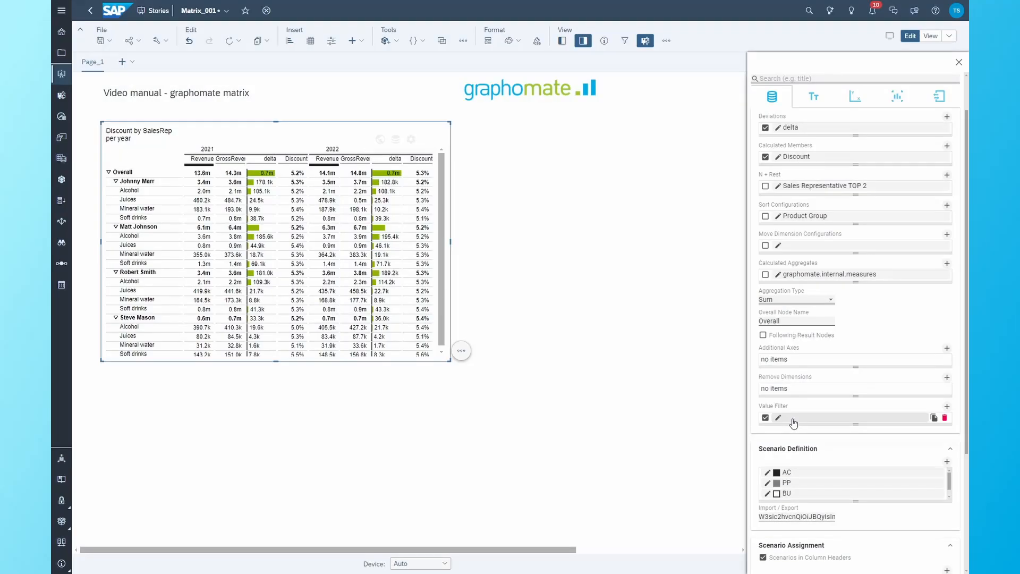
click(792, 419)
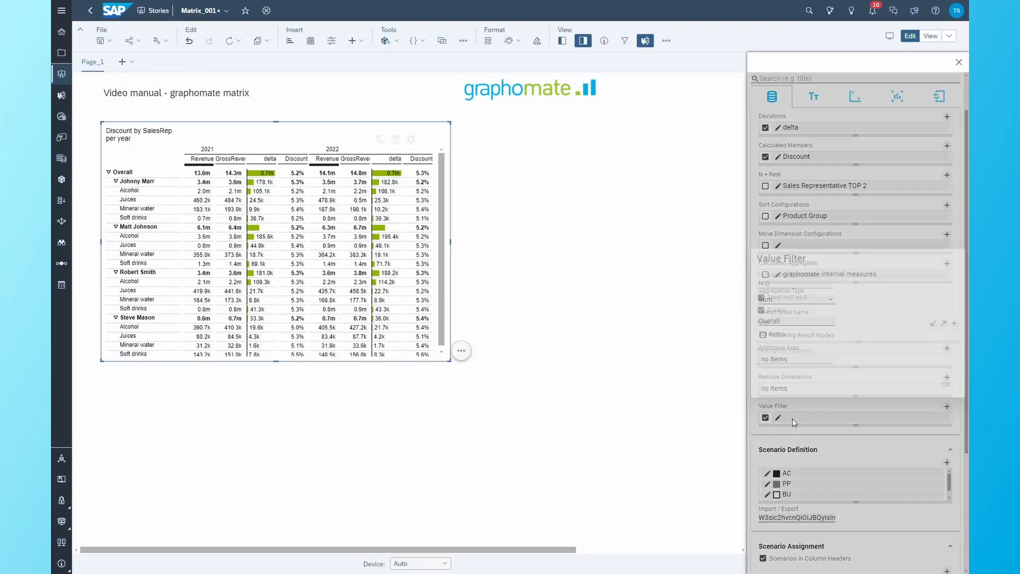
drag(773, 284, 729, 278)
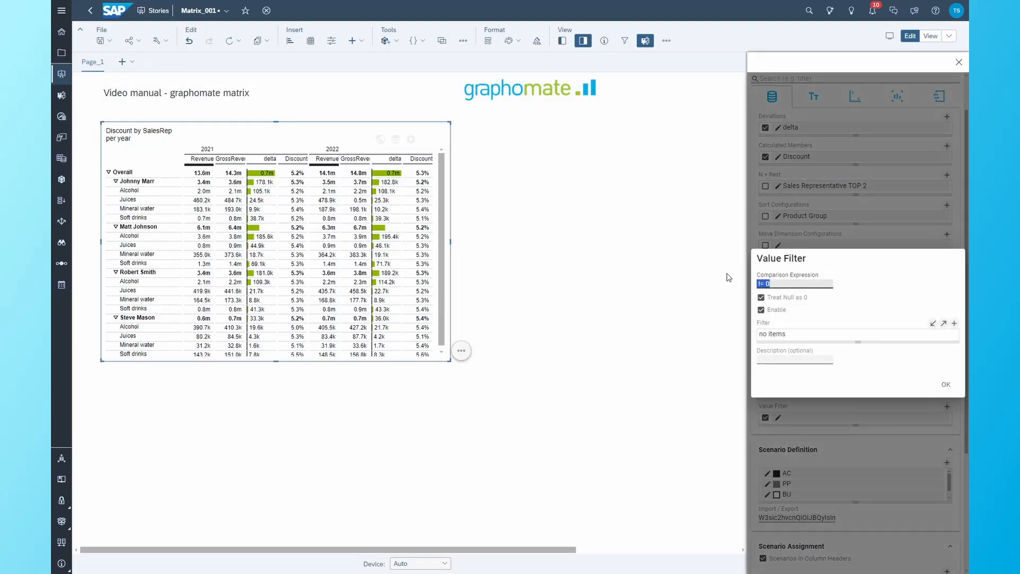
text(>)
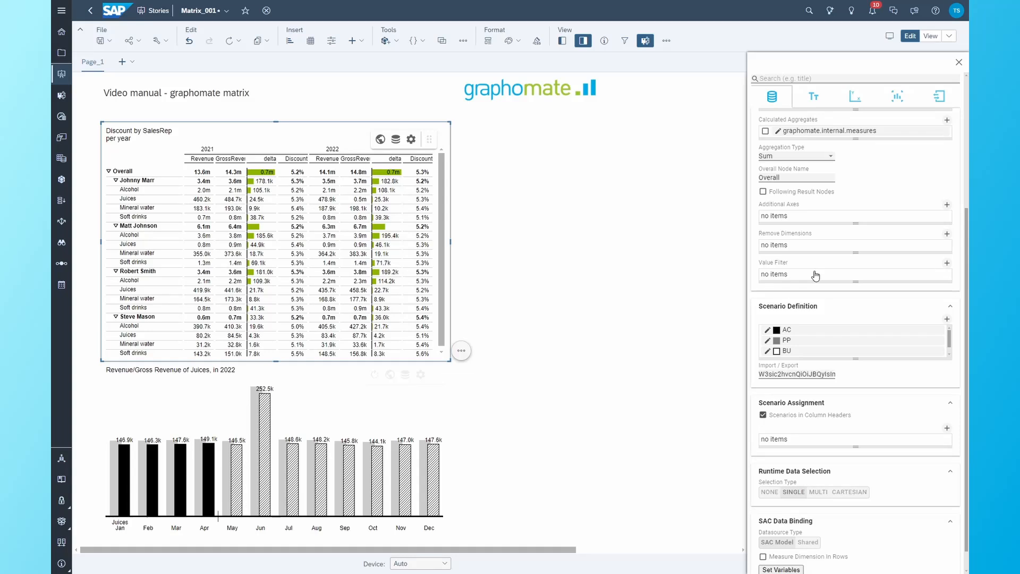
scroll(818, 303, down, 1)
mouse_move(821, 311)
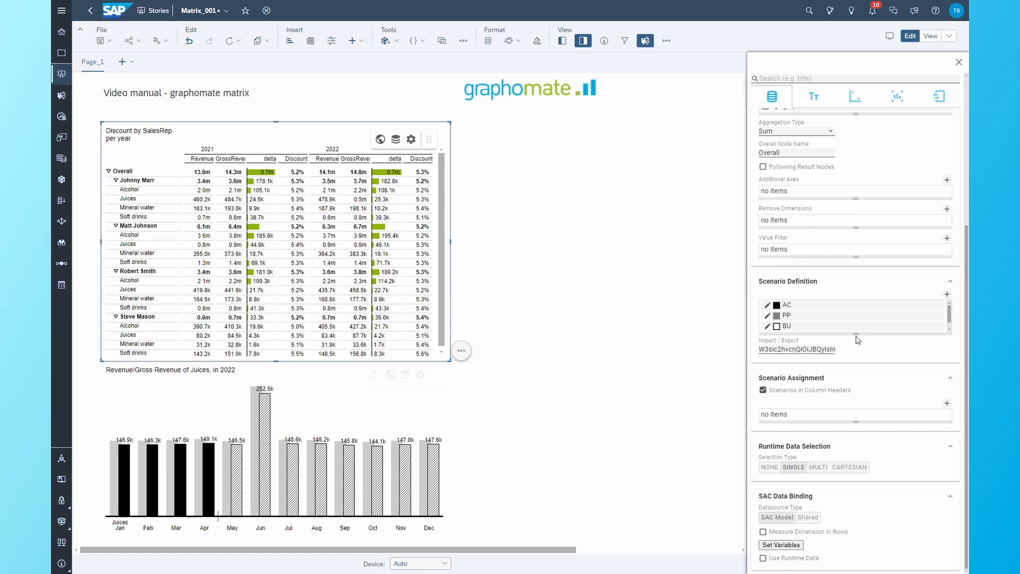
Enlarge the scenario definition list and set the AC scenario's color to blue #2D43FF
drag(856, 333, 862, 363)
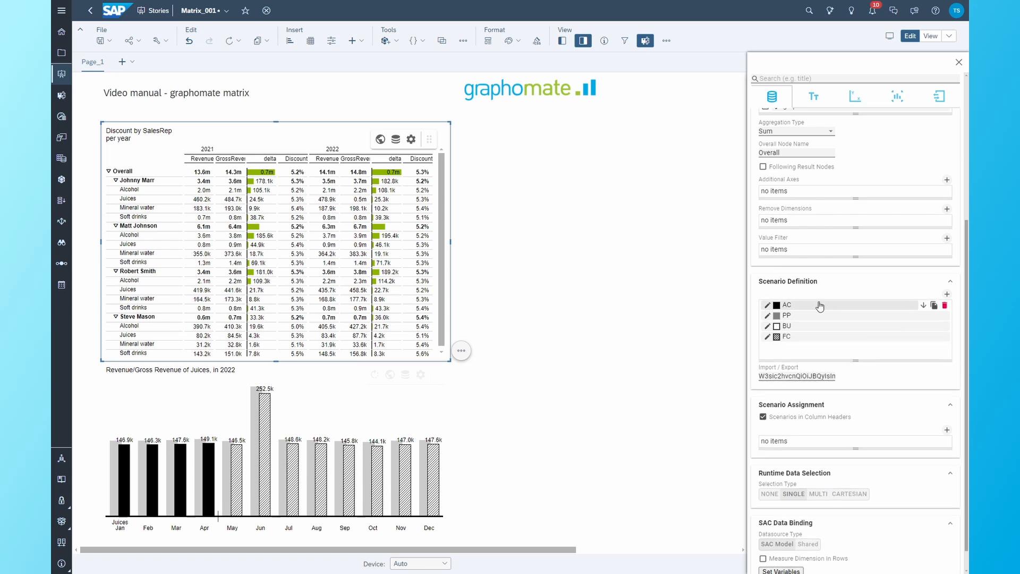
click(767, 305)
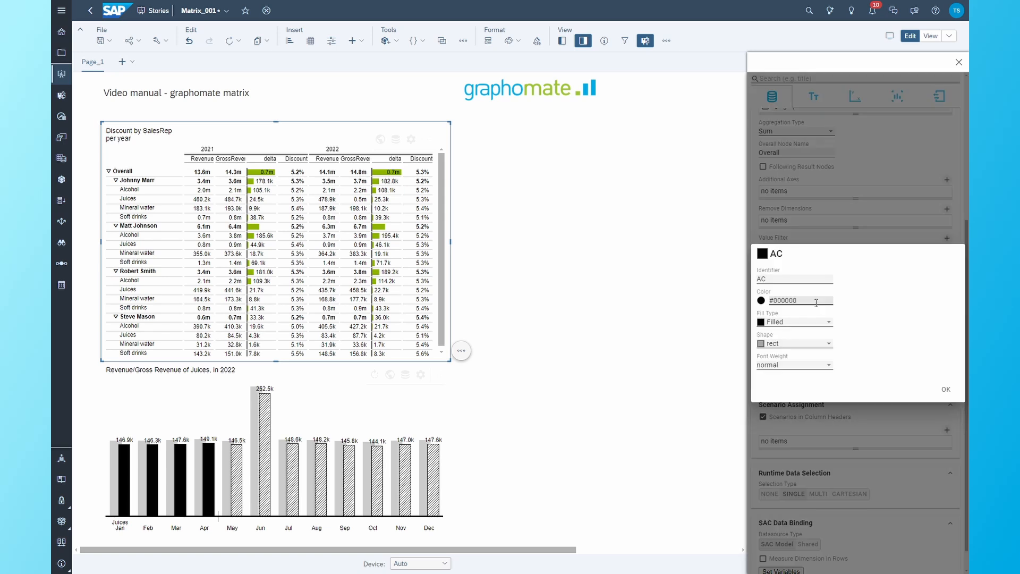
click(761, 300)
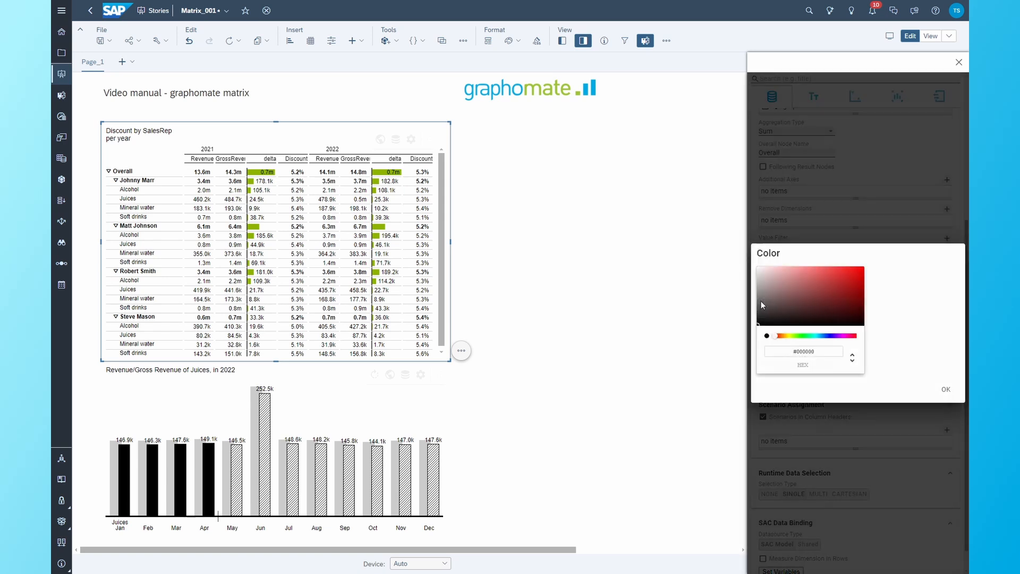
drag(822, 337, 830, 340)
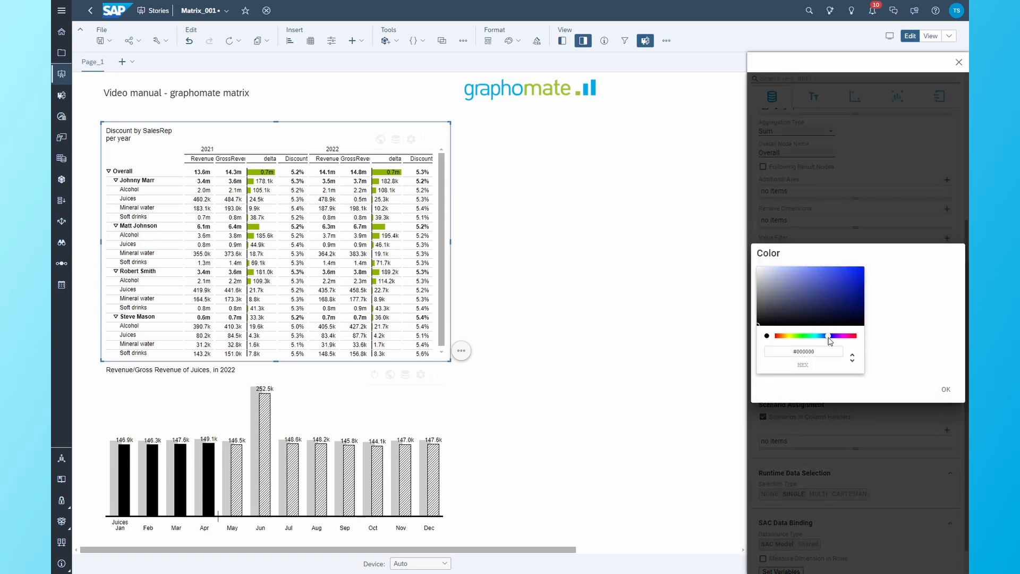
click(946, 389)
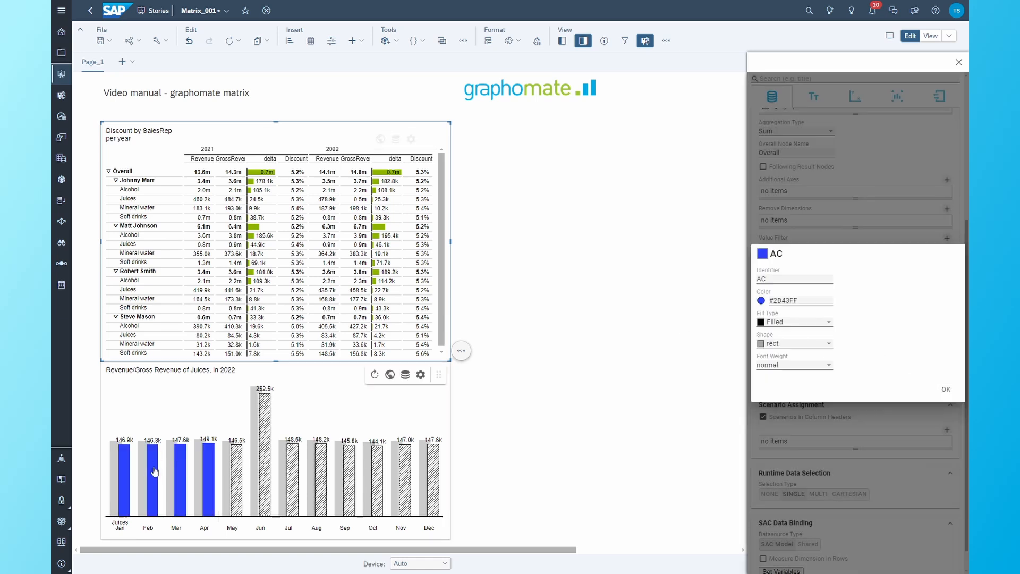
Set the AC scenario's font weight to bold and highlight the scenario import/export string
click(803, 344)
click(852, 348)
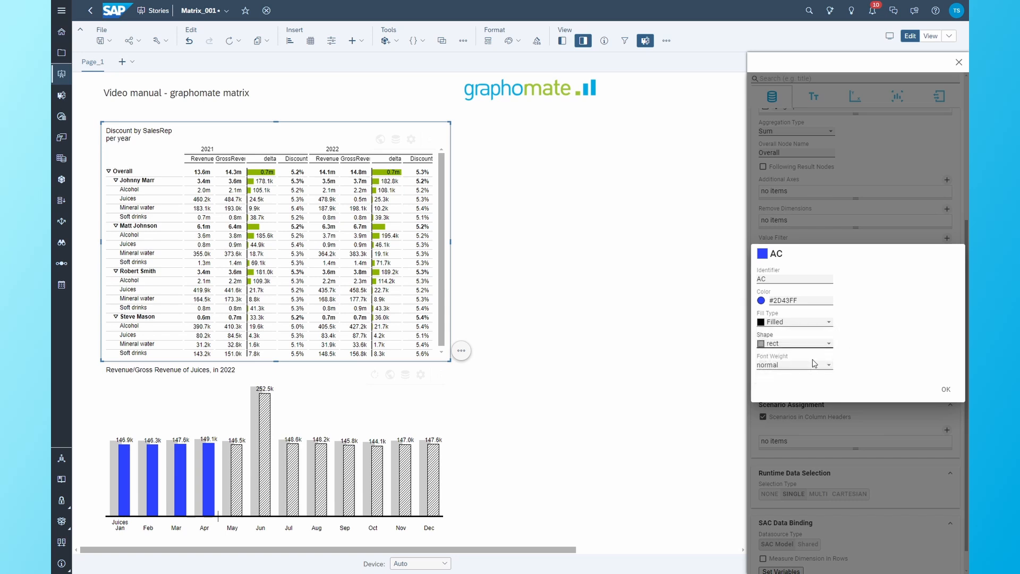
click(804, 367)
click(787, 376)
click(946, 389)
click(823, 375)
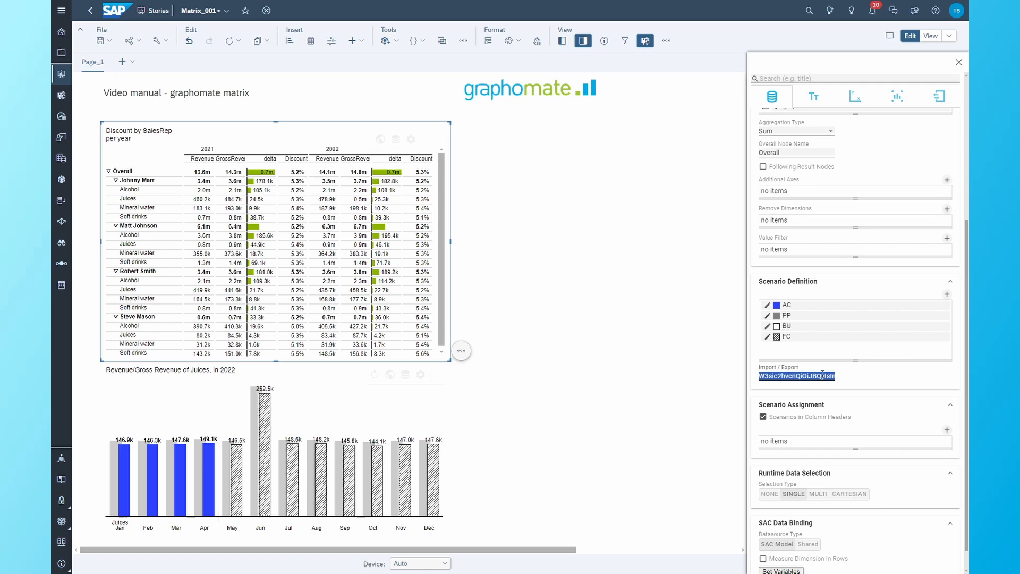
click(854, 386)
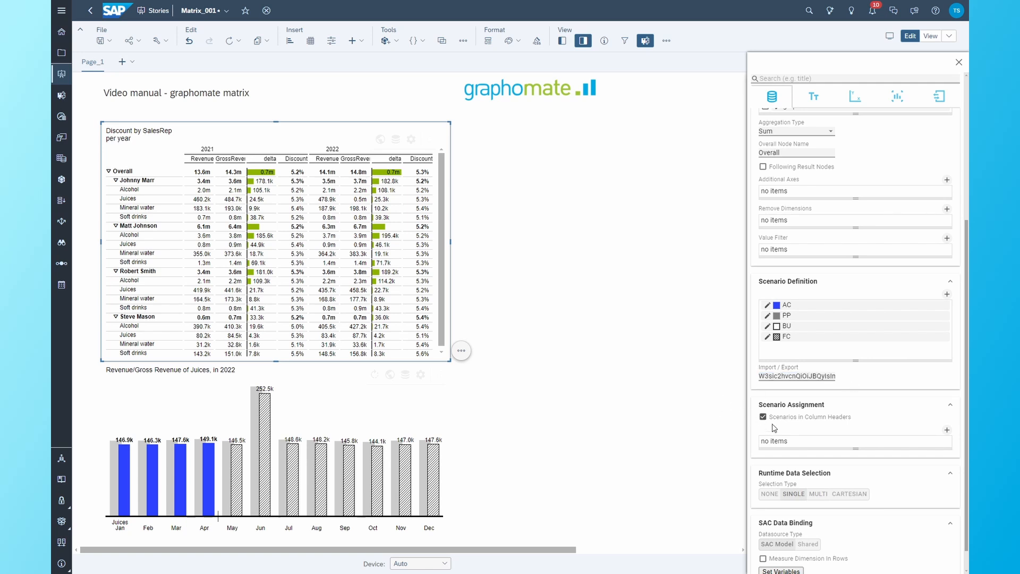
Add a scenario assignment and set its scenario ID to AC
click(794, 442)
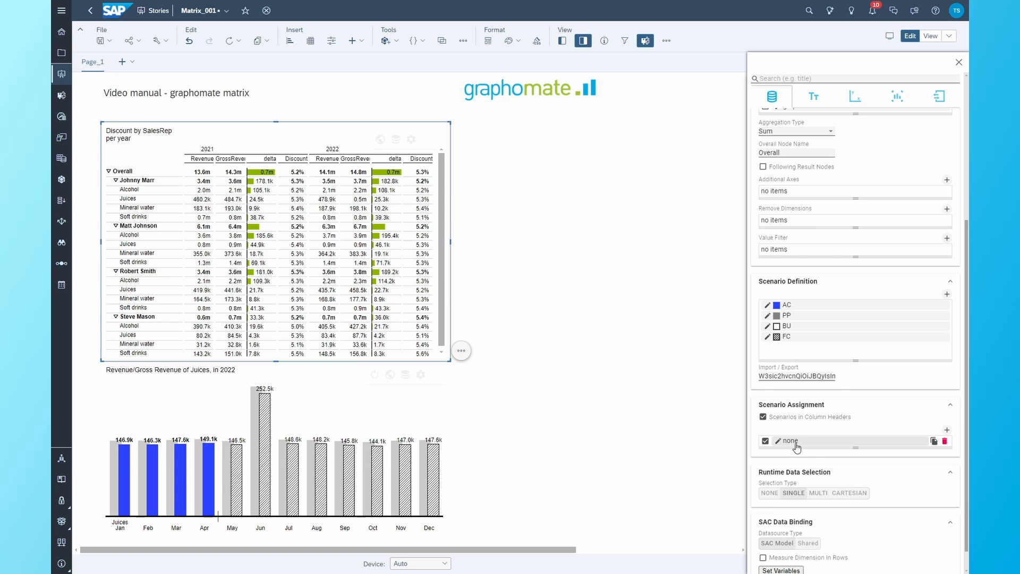
click(803, 442)
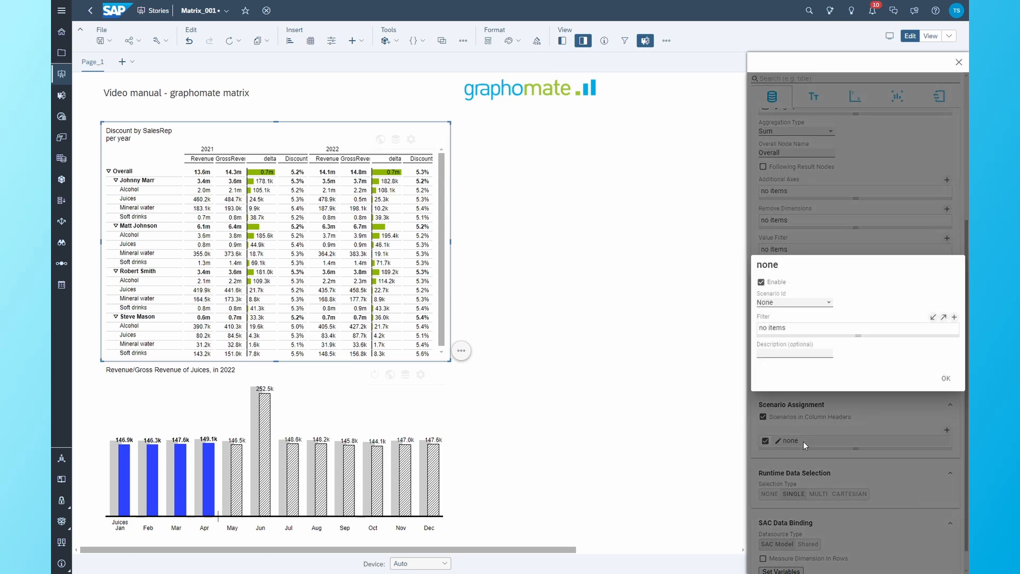
click(804, 303)
click(781, 317)
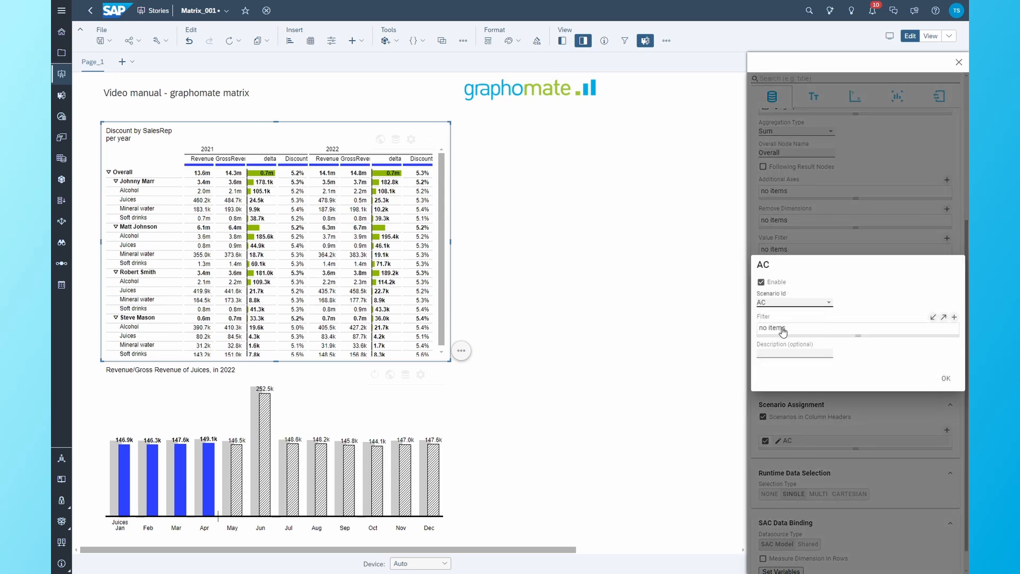
Restrict the AC scenario assignment with a Measures filter covering Revenue and GrossRevenue
click(788, 329)
click(791, 329)
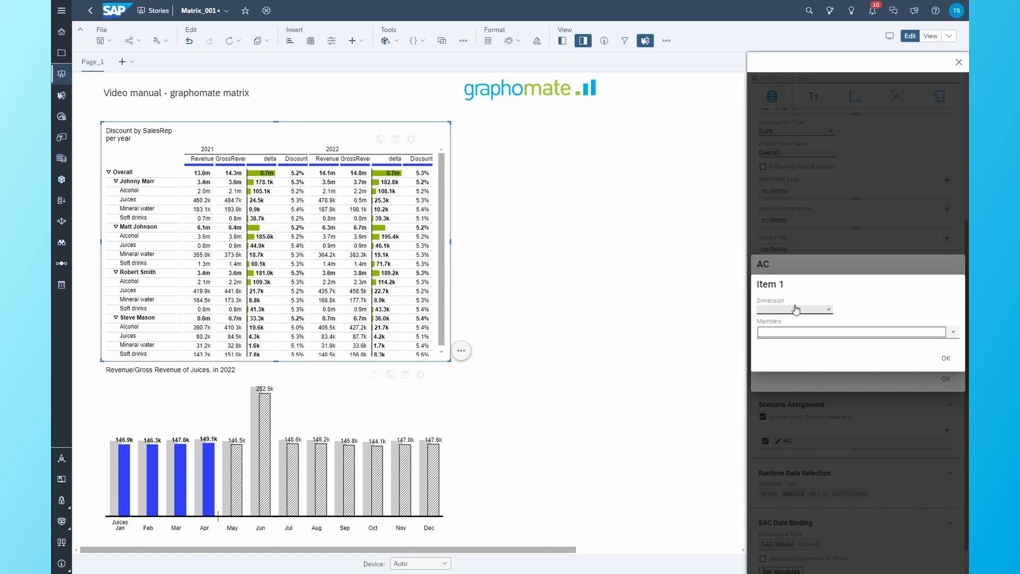
click(796, 313)
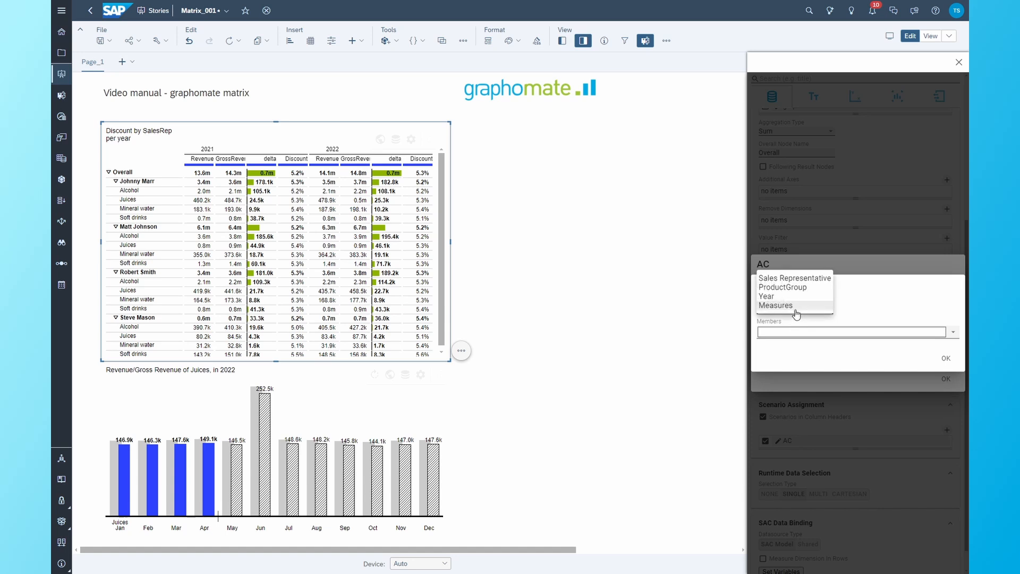
click(793, 307)
click(791, 333)
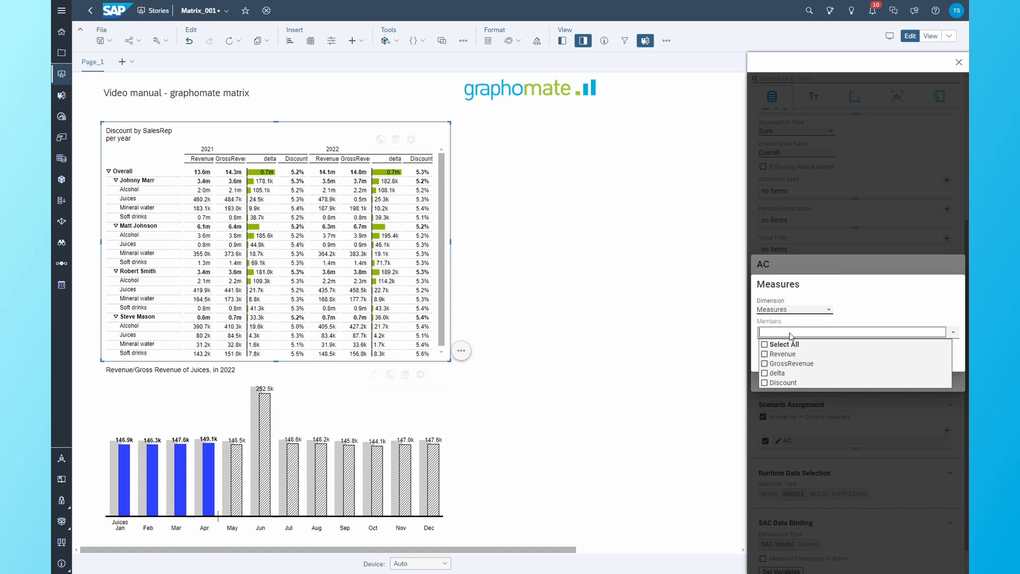
click(765, 354)
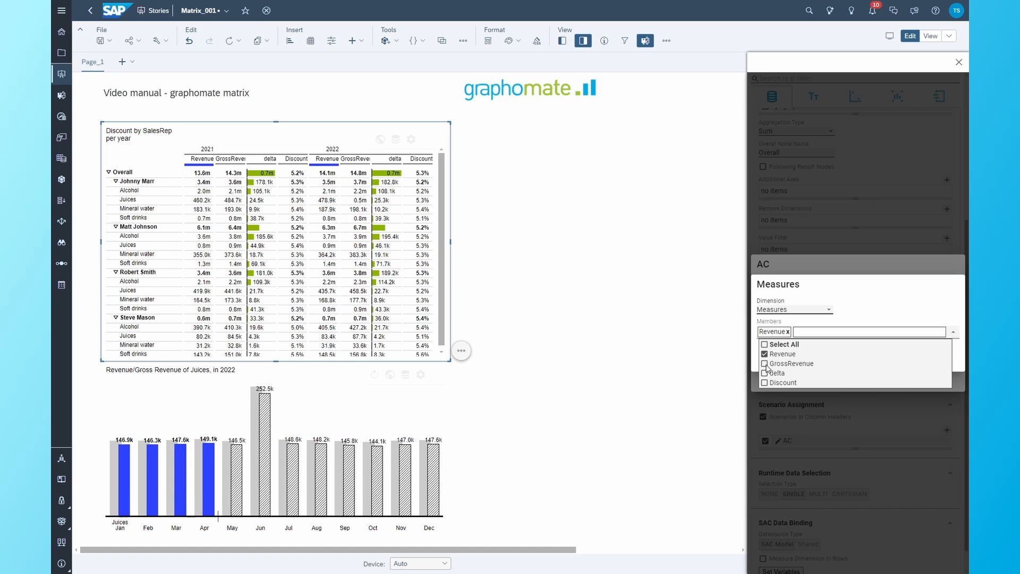
click(765, 364)
click(862, 316)
click(951, 362)
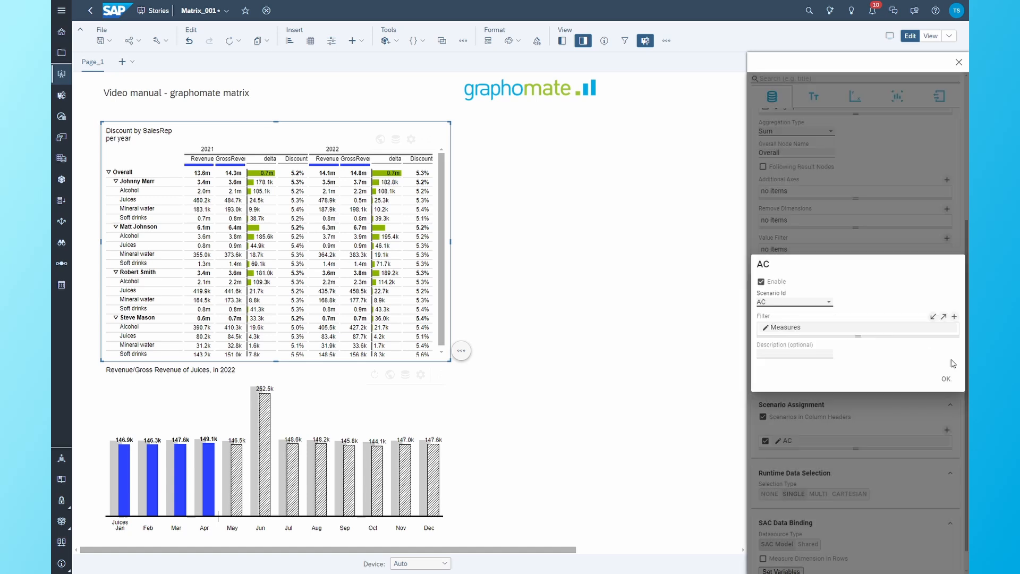
click(946, 378)
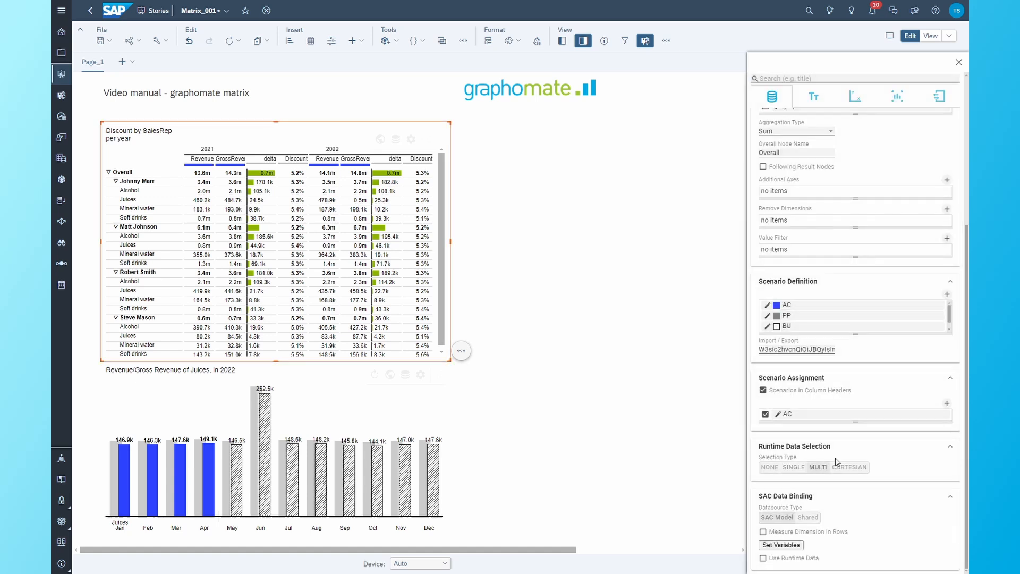
Try the Multi runtime data selection by selecting a 2021 Discount cell for Juices and a 2022 Revenue cell
click(793, 468)
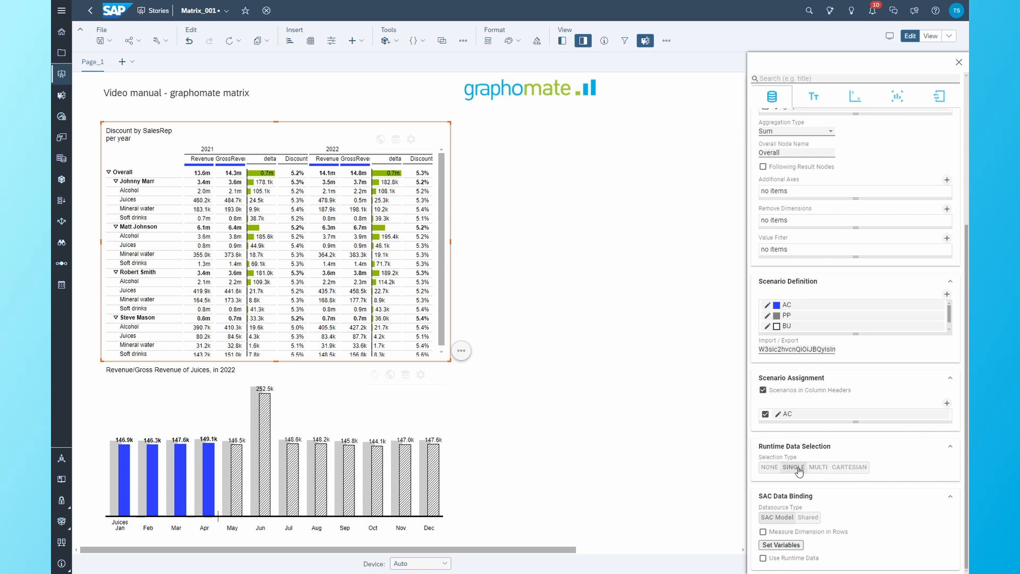
click(818, 467)
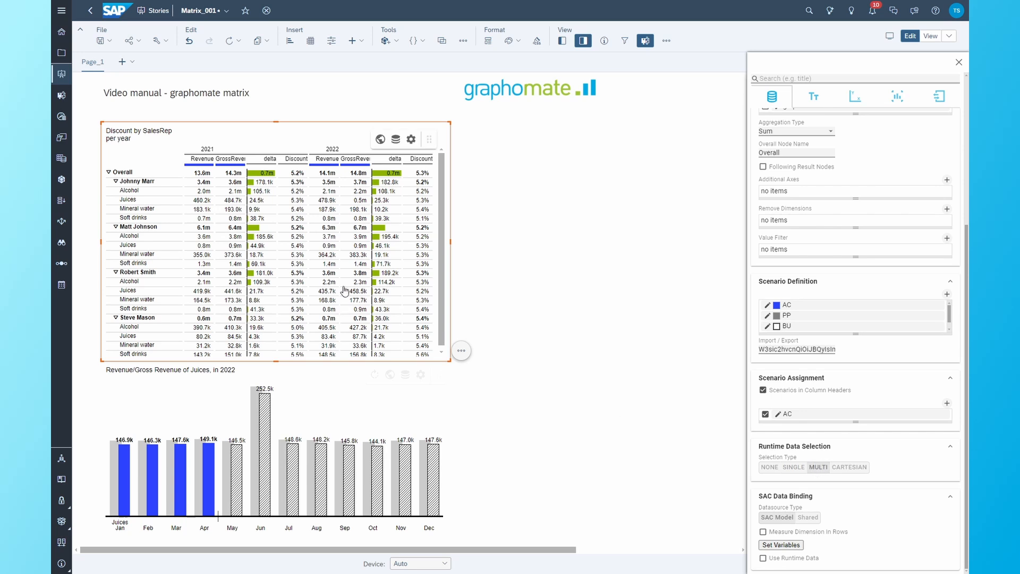
click(301, 246)
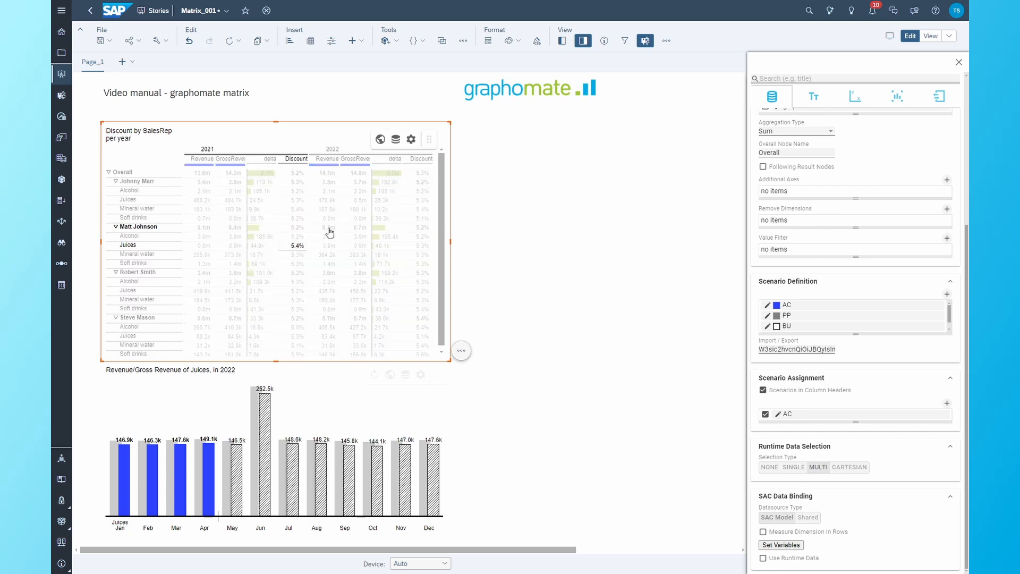
click(329, 228)
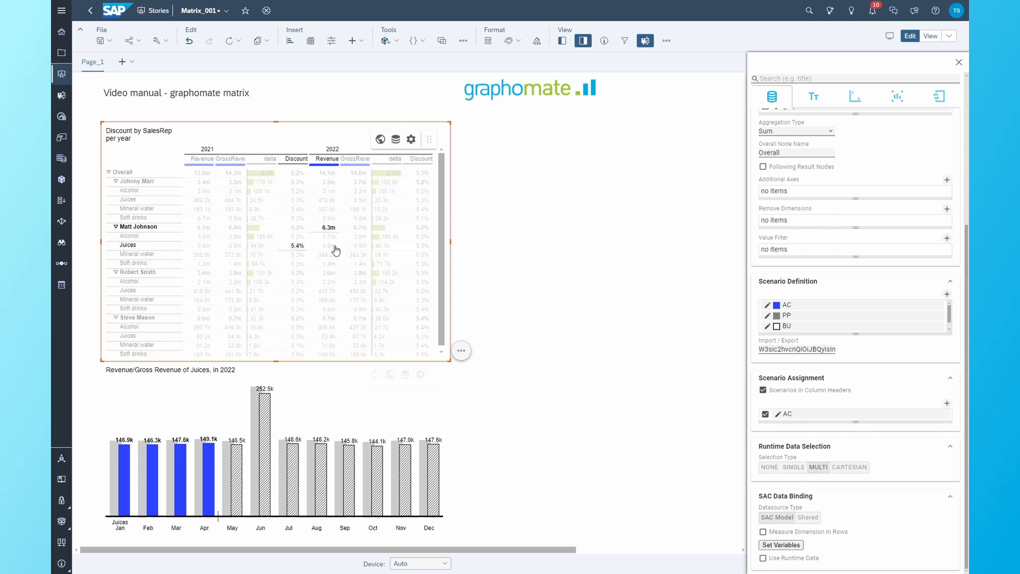
Set the runtime data selection type to Cartesian and select matrix cells, including the 2022 Alcohol Revenue cell, to test it
click(850, 468)
click(328, 236)
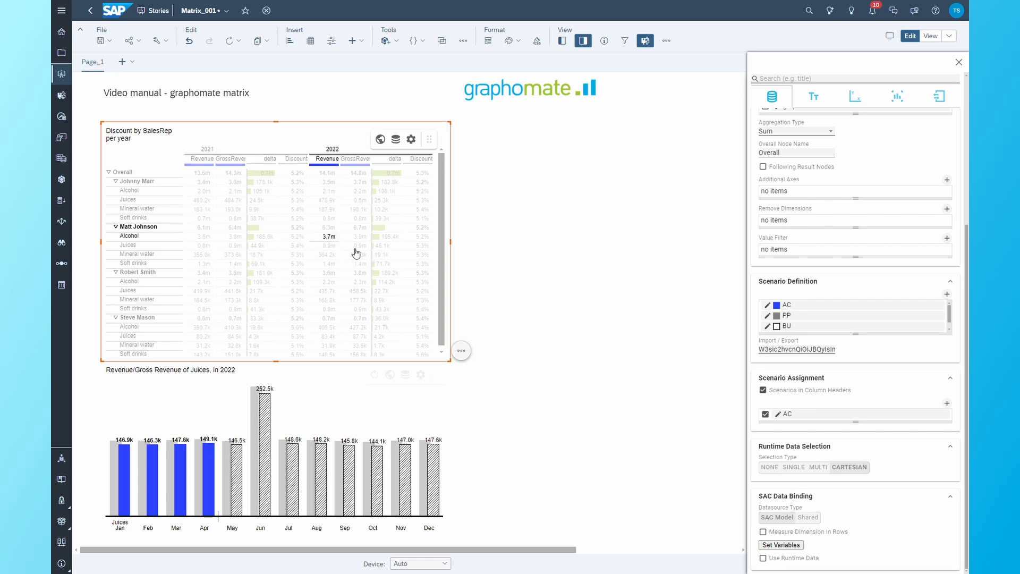
click(358, 252)
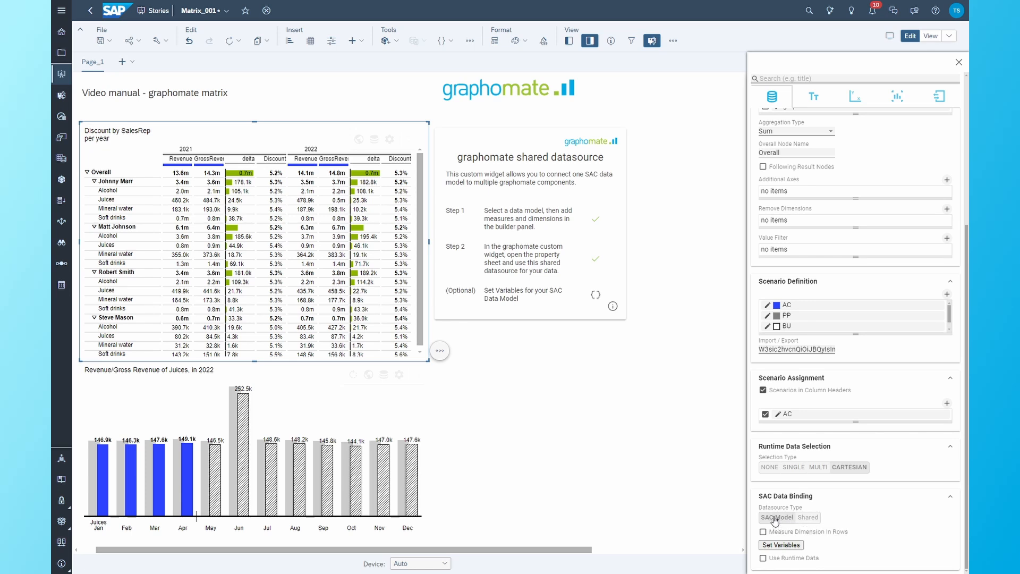
Bind the matrix to the shared datasource SharedDatasource_1 and apply its data selection
click(813, 518)
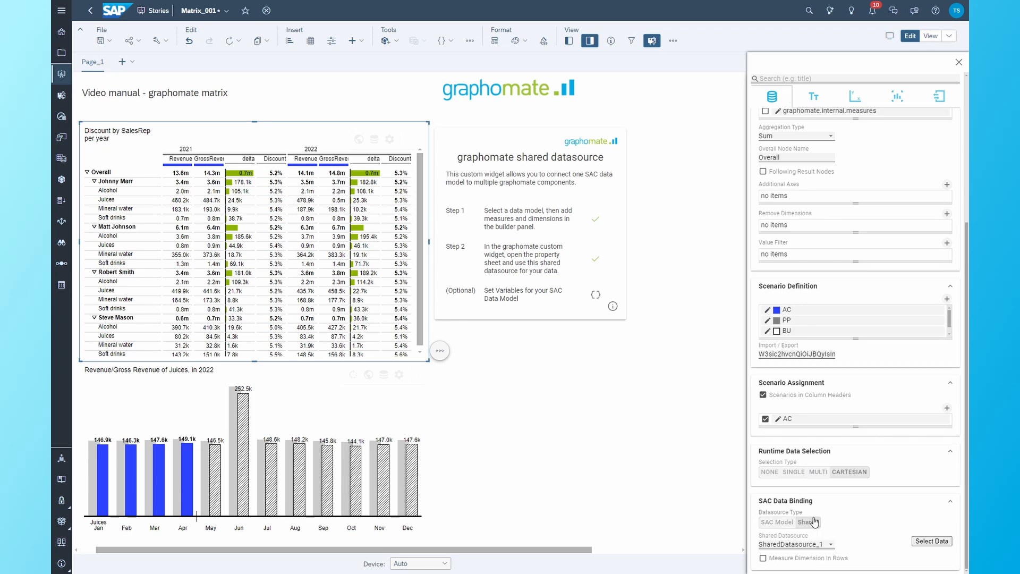
click(805, 545)
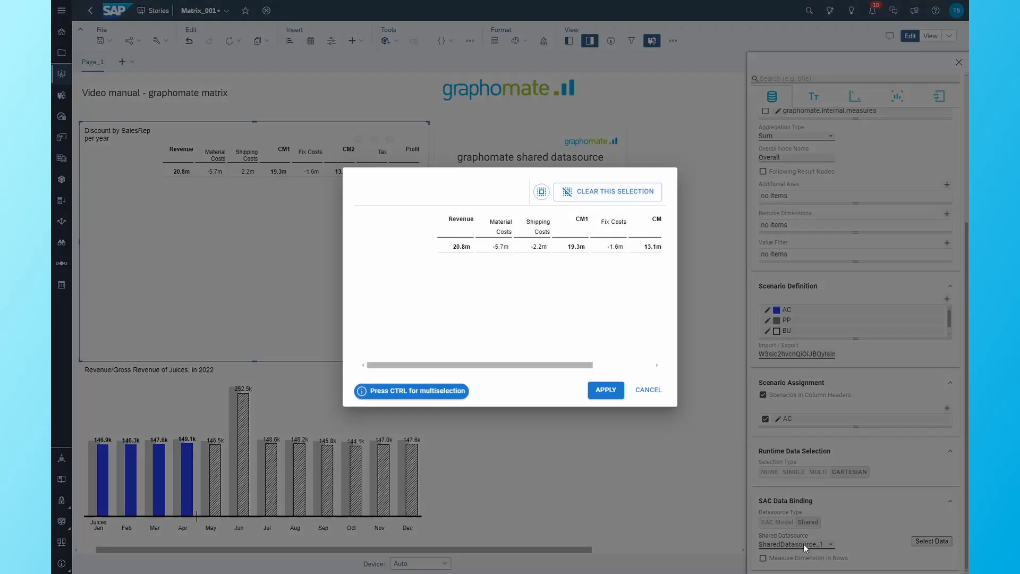
click(606, 390)
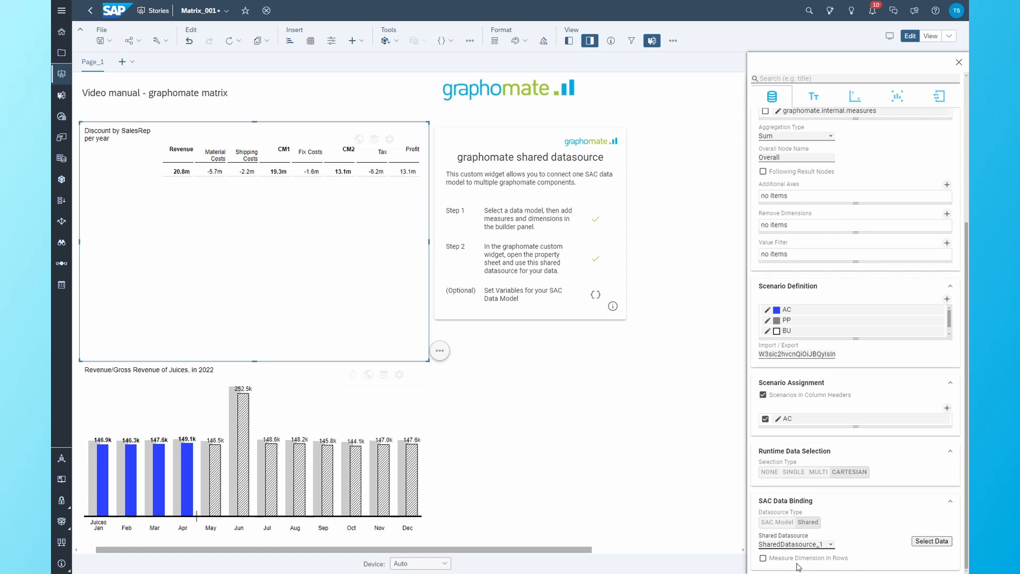
Place the measure dimension in rows and enable crosstab-like row headers for the matrix
click(764, 561)
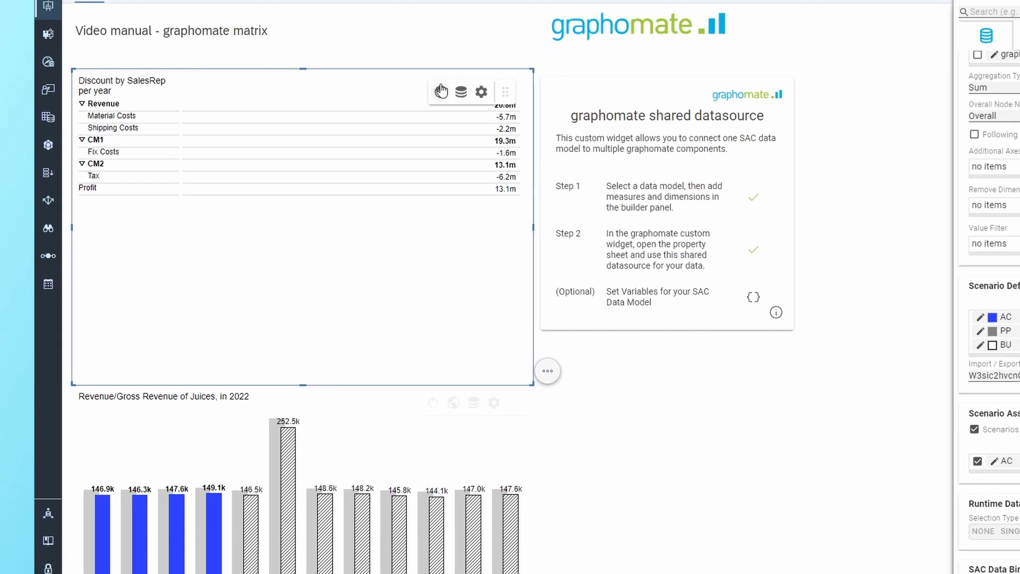
click(441, 91)
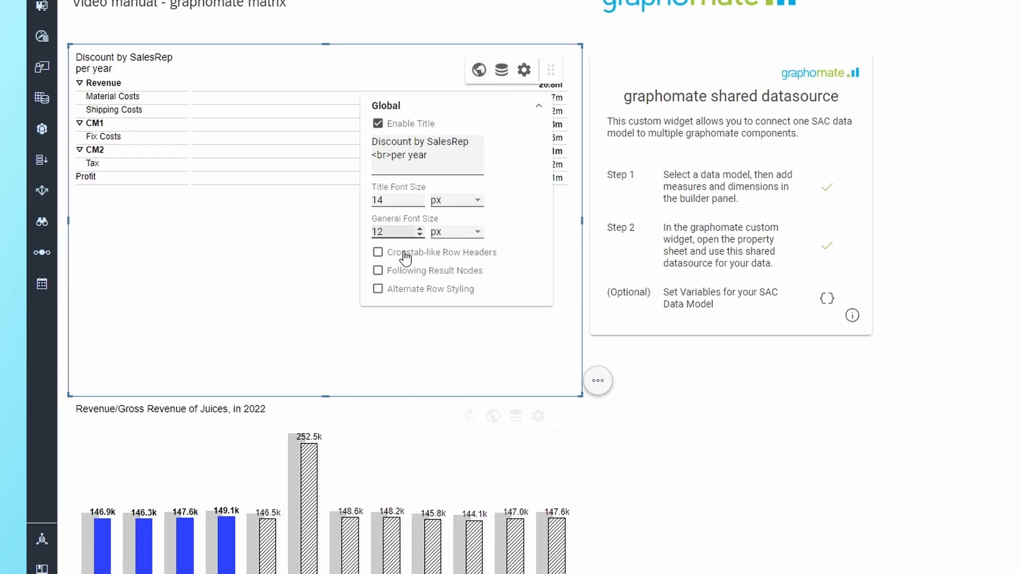
click(359, 260)
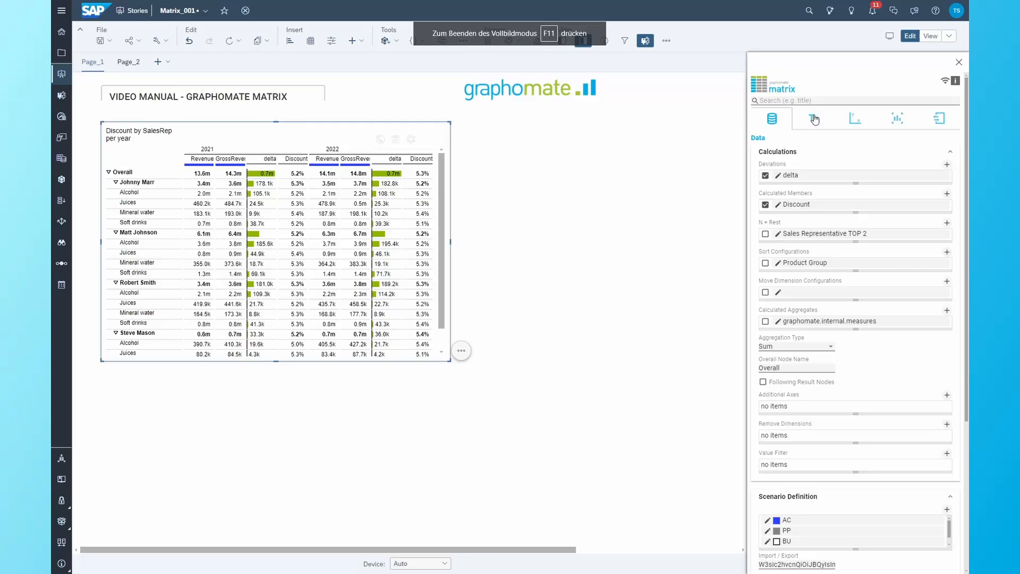
Show the title's visualisation comment as an Indicator, view its comment, and switch the display to Title
click(814, 118)
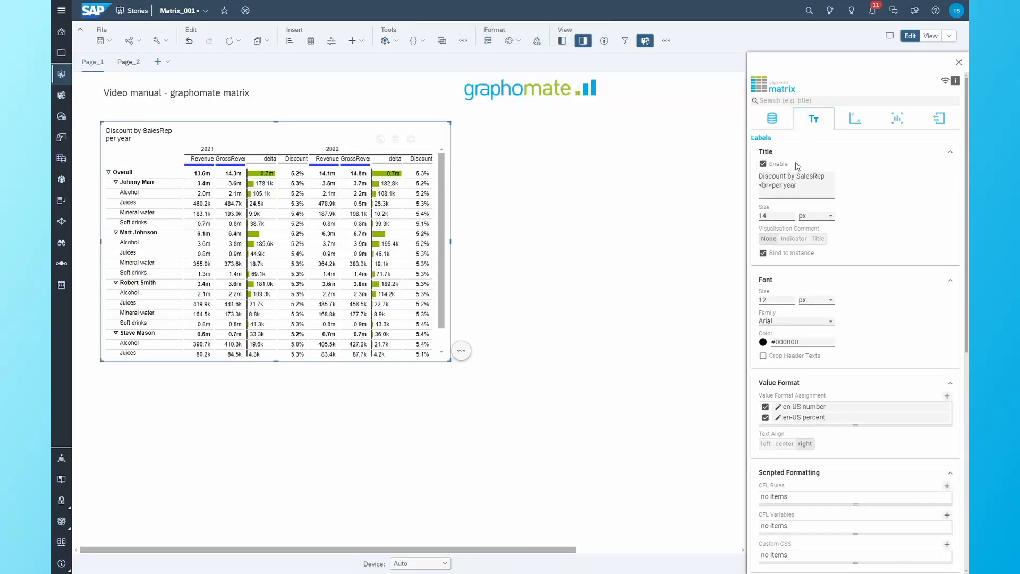
click(792, 240)
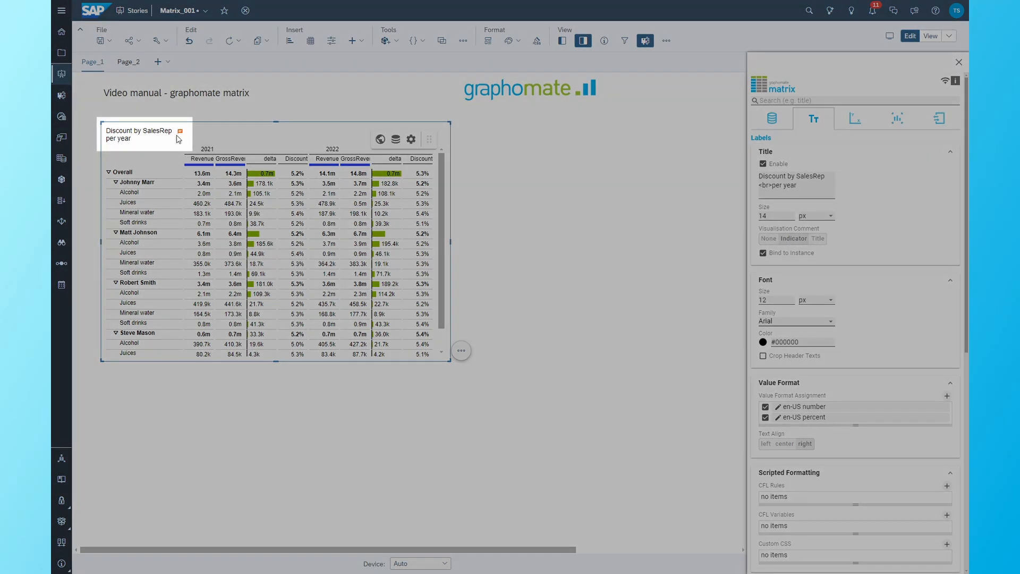
click(180, 133)
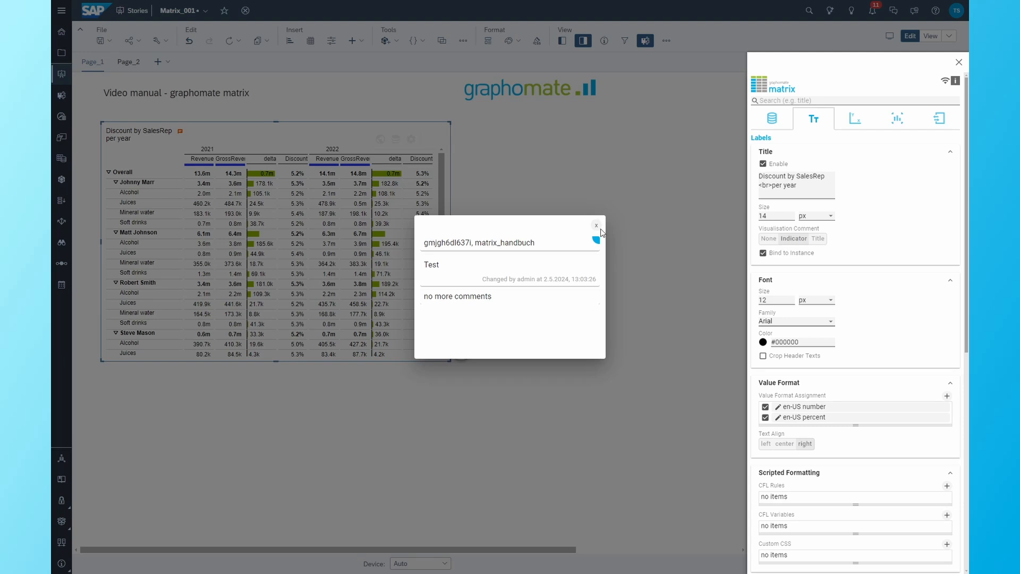
click(600, 230)
click(818, 239)
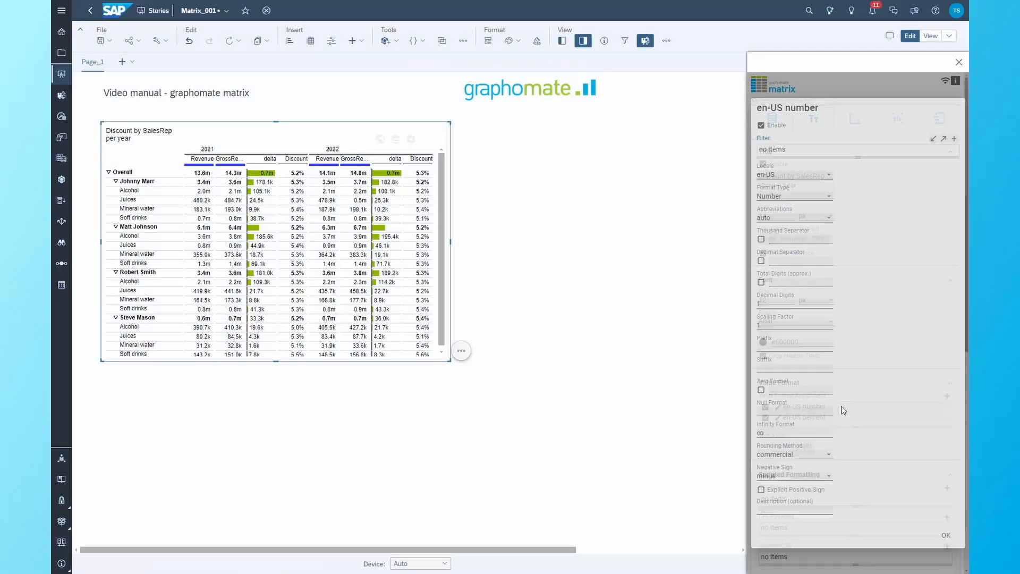
Add a Sales Representative filter to the en-US number format, covering every member except Overall
click(802, 152)
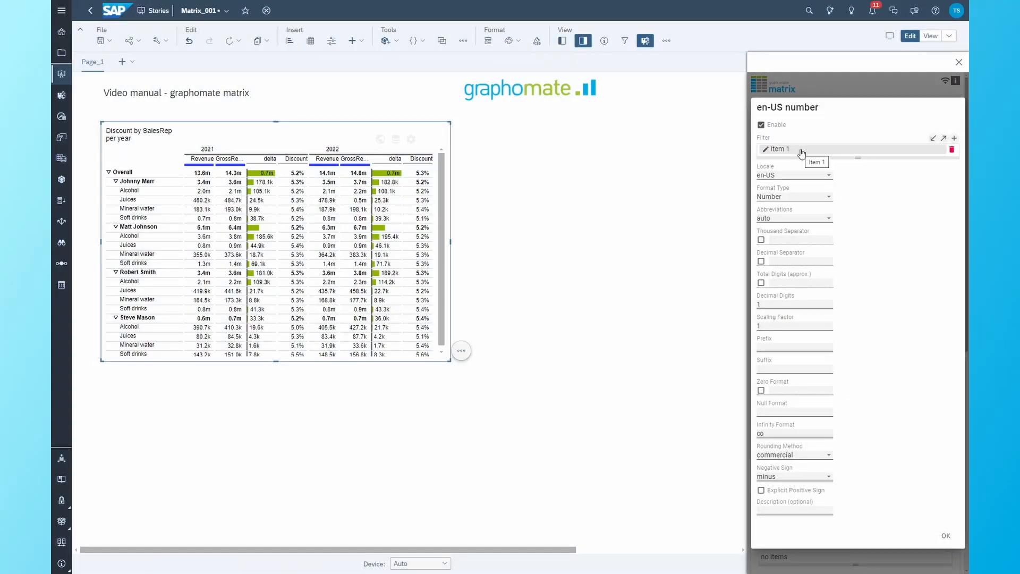
click(800, 149)
click(823, 310)
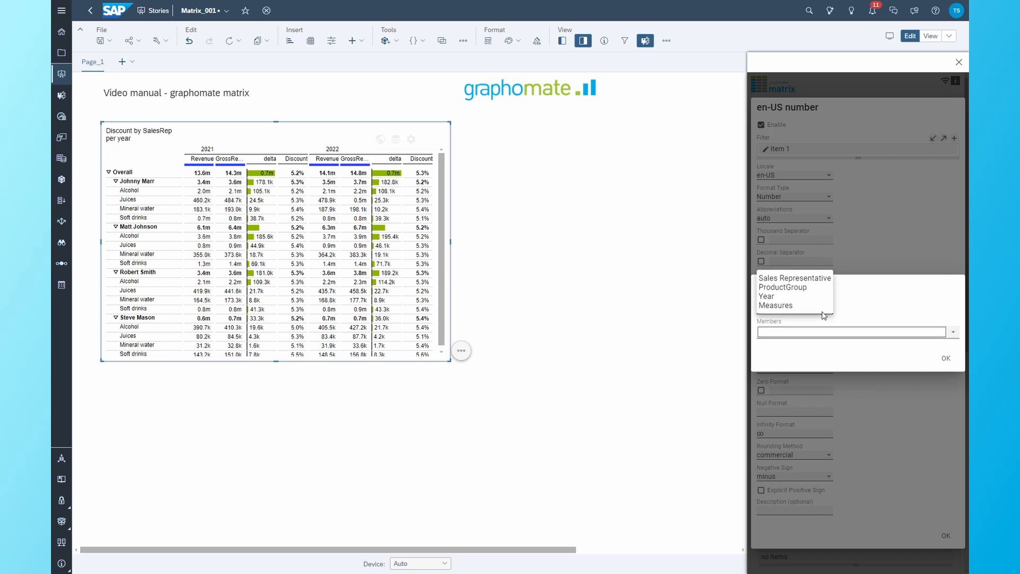
click(798, 278)
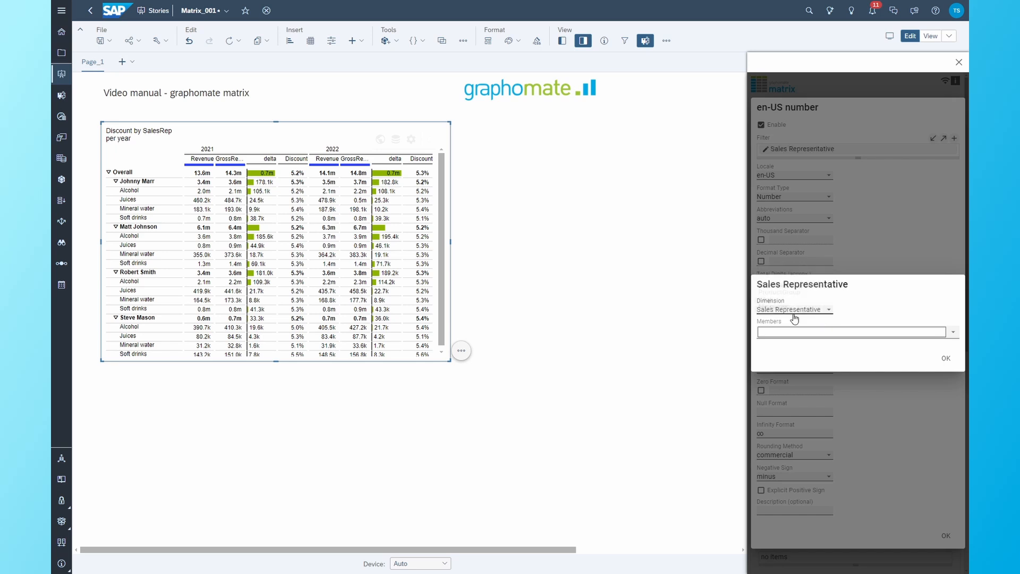
click(952, 333)
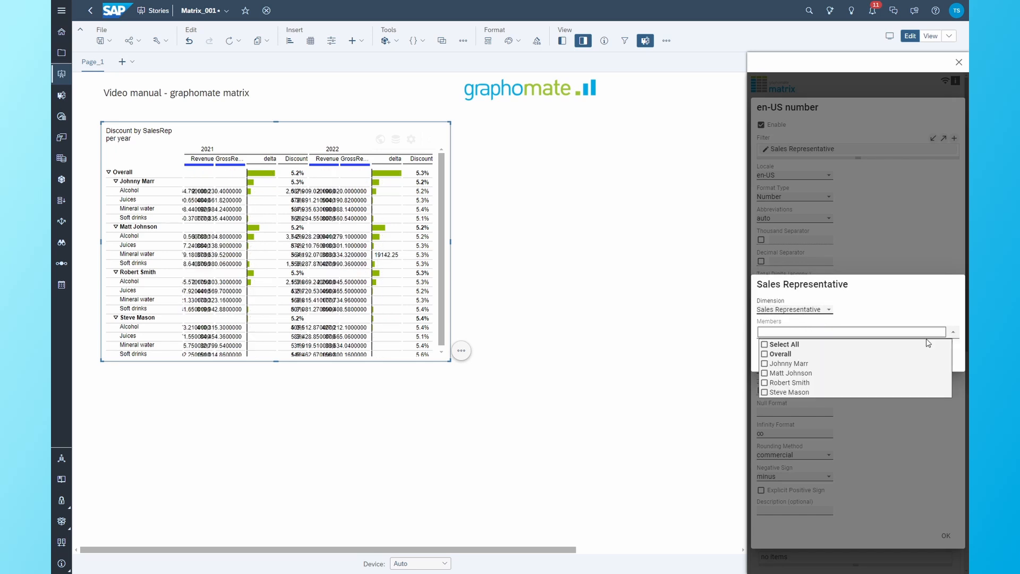
click(765, 354)
click(765, 360)
click(889, 306)
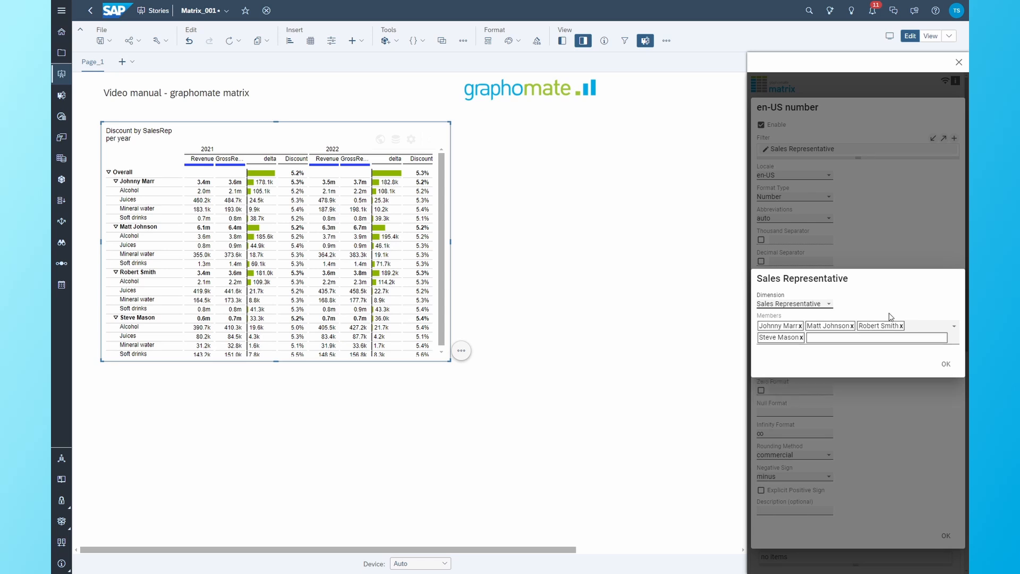
click(942, 364)
Set the format's decimal digits to 2, describe it as SalesRep and confirm the format
double_click(786, 308)
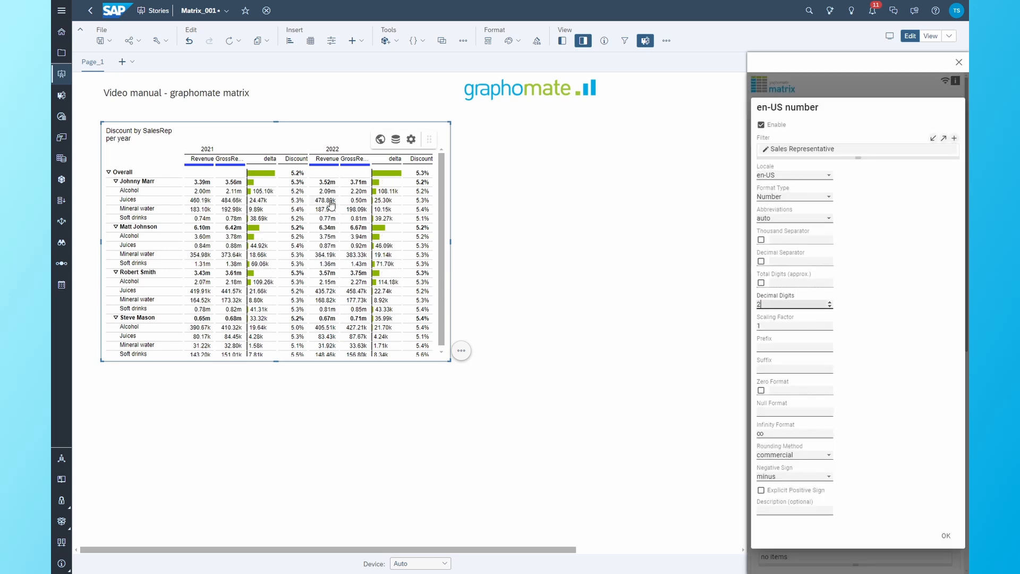
click(803, 512)
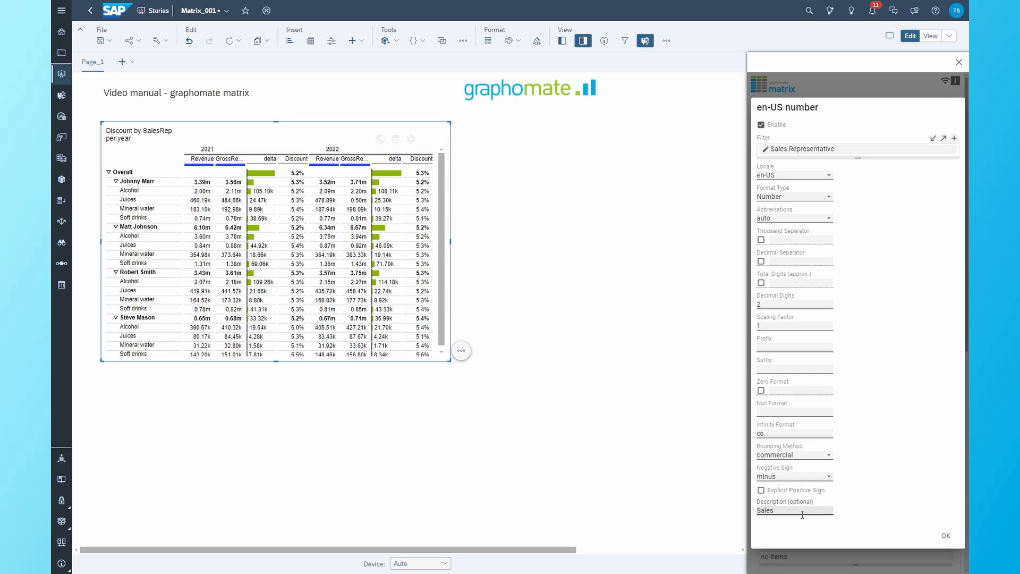
text(SalesRep)
key(Return)
click(945, 536)
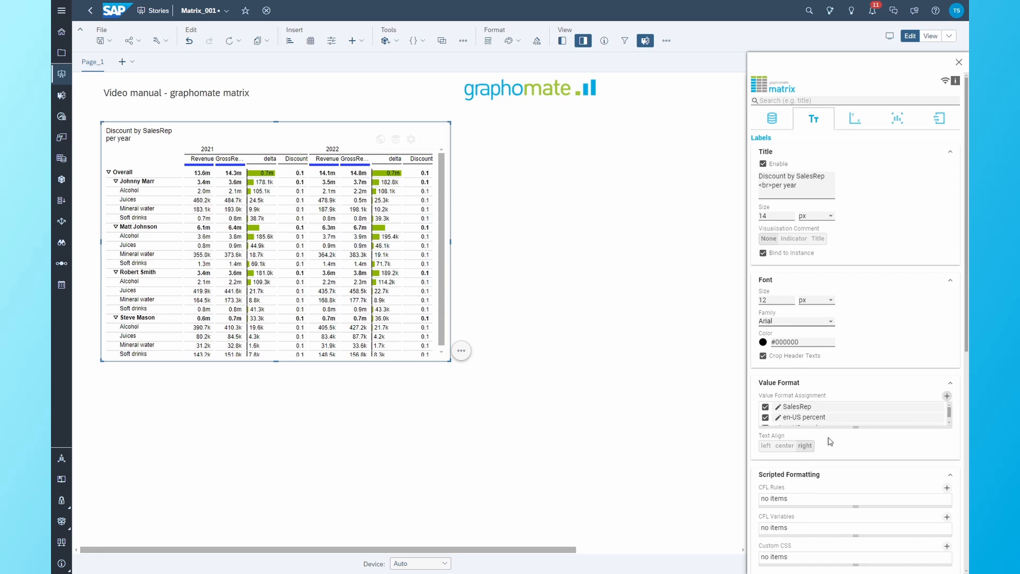
Enlarge the value format list and give the remaining en-US number format a ProductGroup filter with all members except Overall
drag(816, 428, 819, 446)
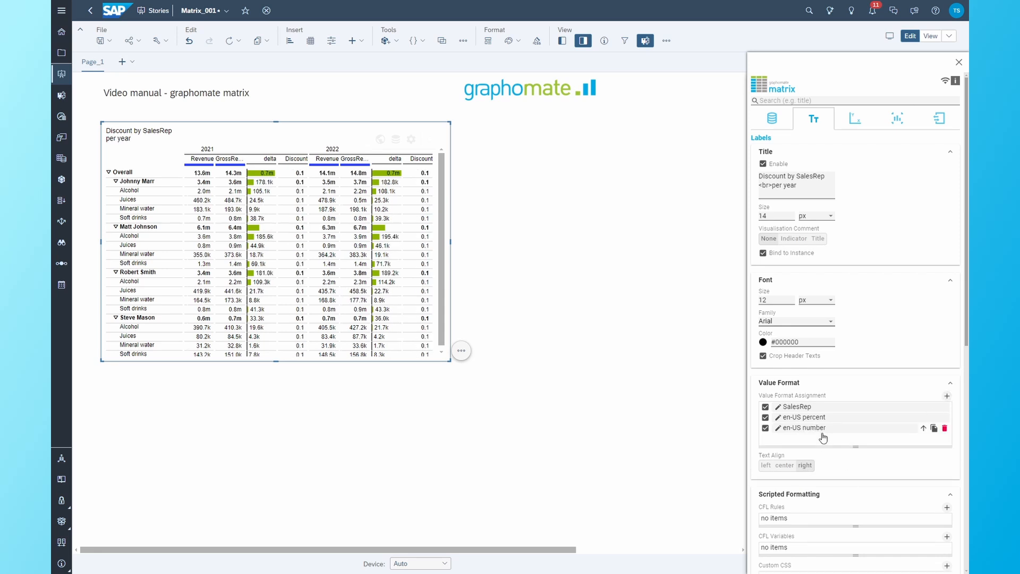
click(821, 429)
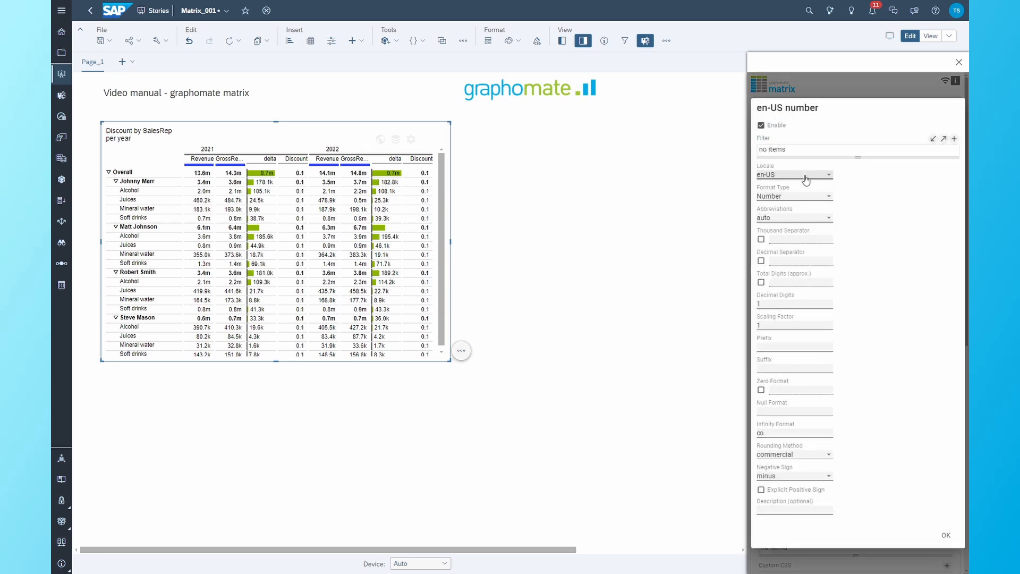
click(796, 149)
click(825, 310)
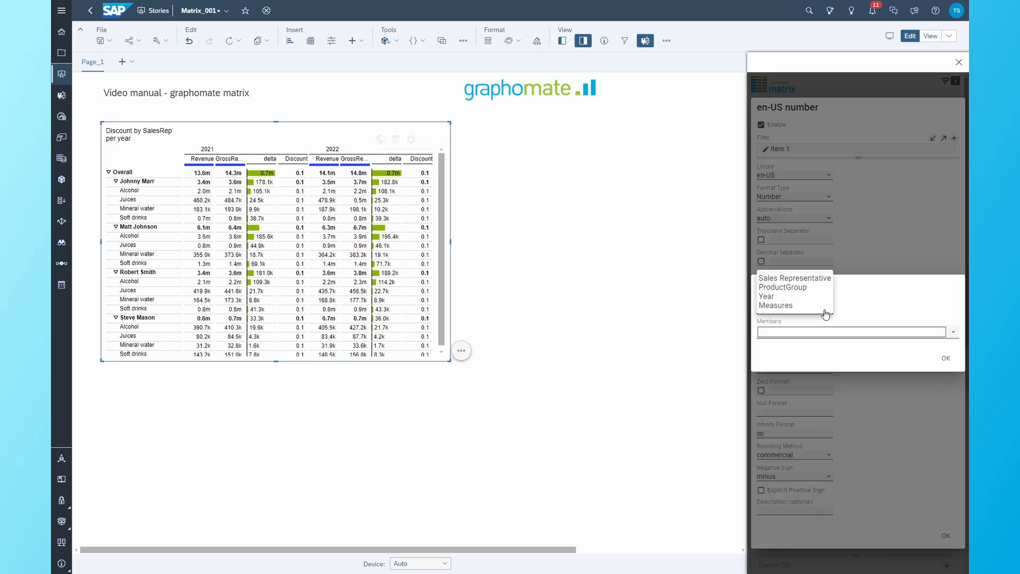
click(787, 288)
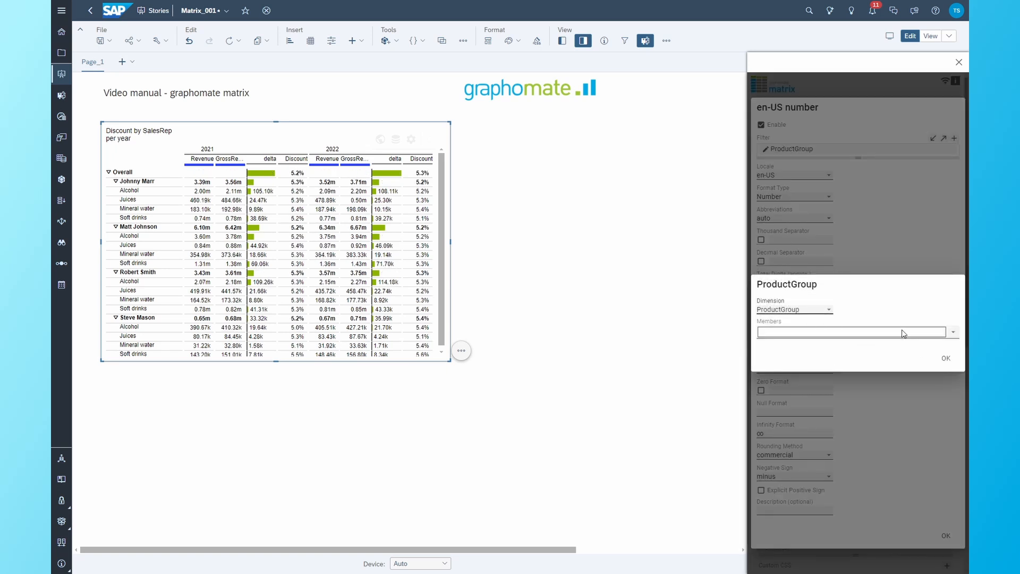
click(903, 333)
click(766, 344)
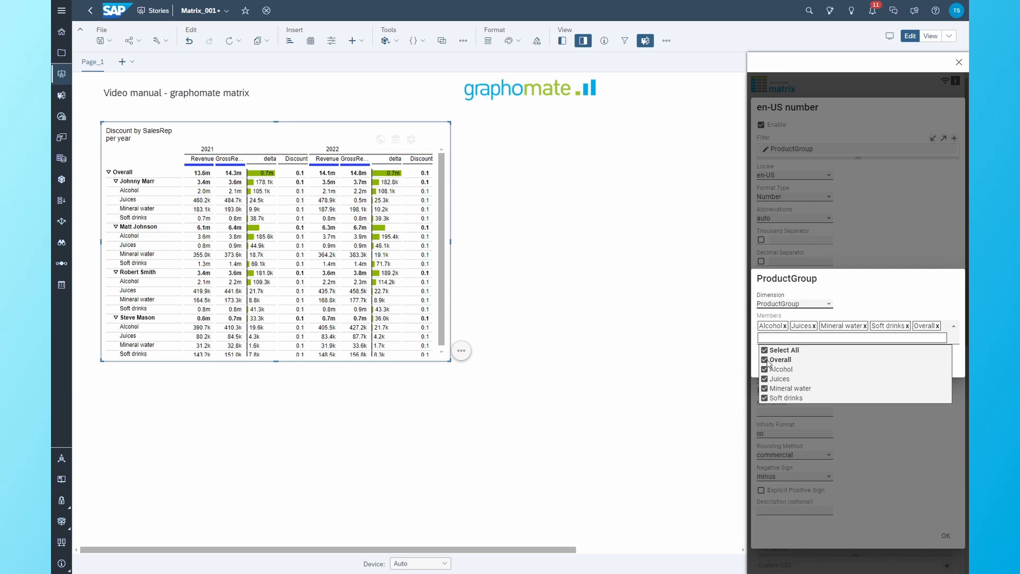
click(773, 361)
click(913, 292)
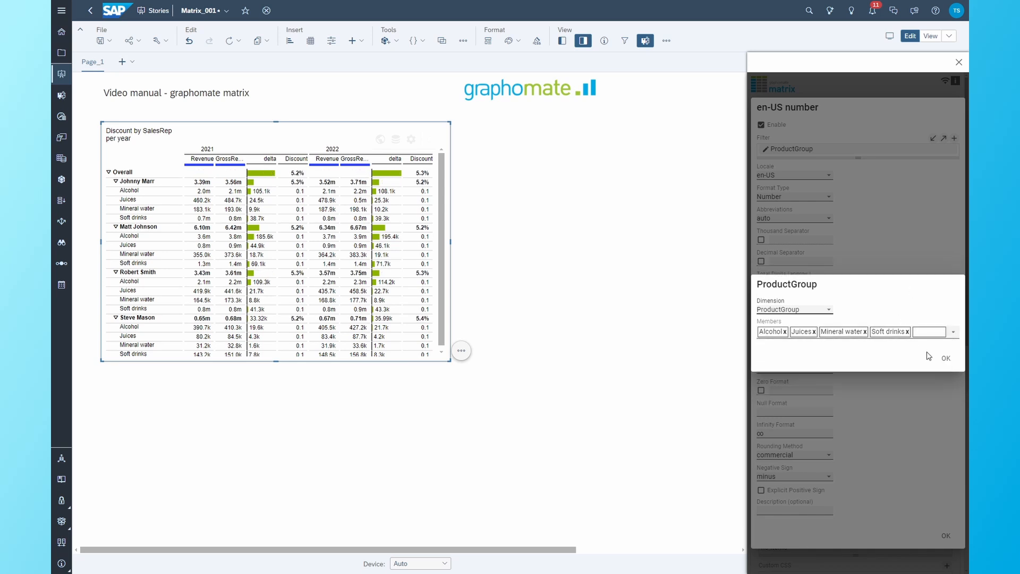
click(945, 358)
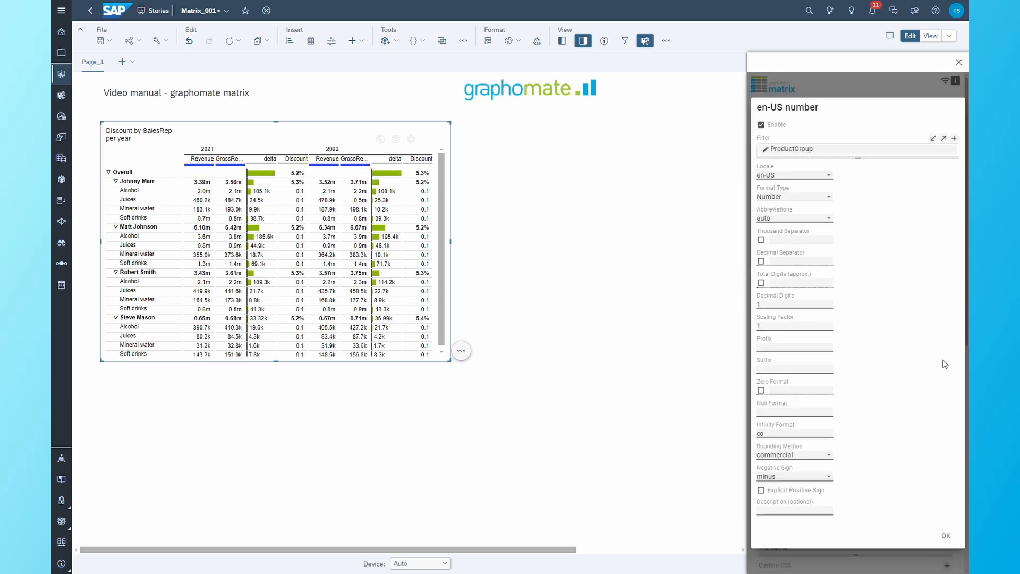
Add a second filter to the format on the Measures dimension with the members Revenue, GrossRevenue and delta
click(954, 139)
click(839, 162)
click(802, 311)
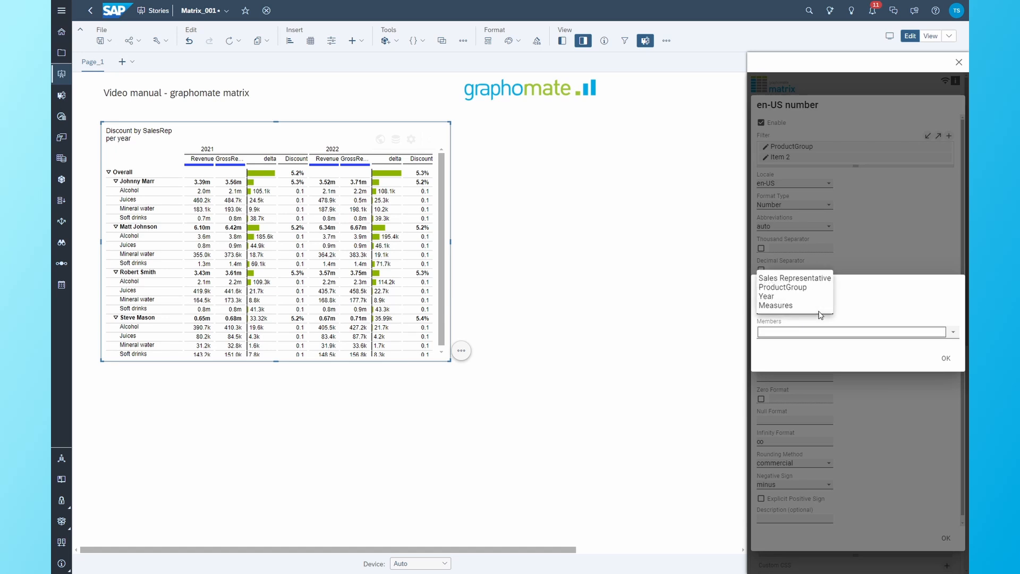
click(786, 306)
click(953, 332)
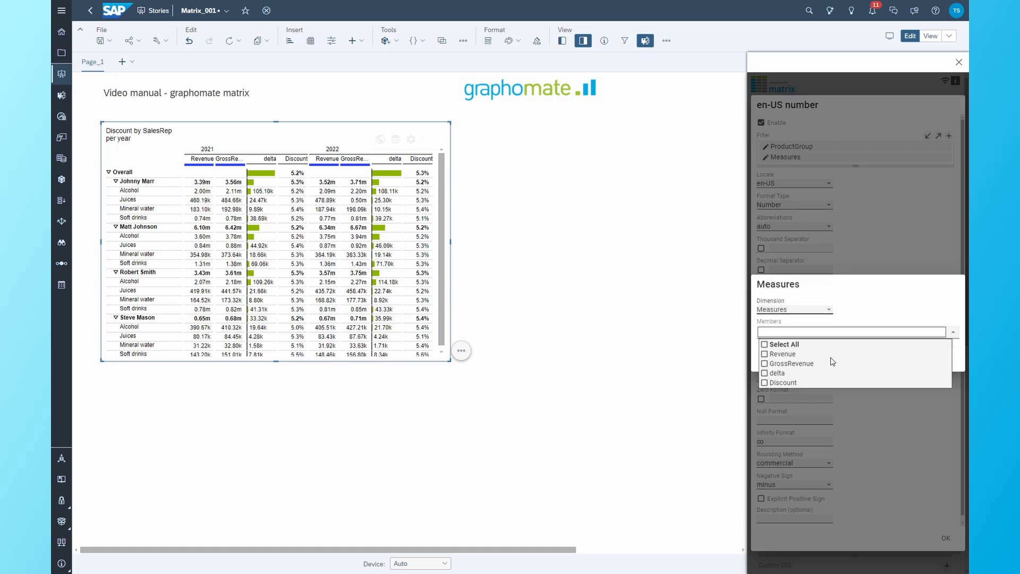
click(764, 354)
click(765, 363)
click(765, 373)
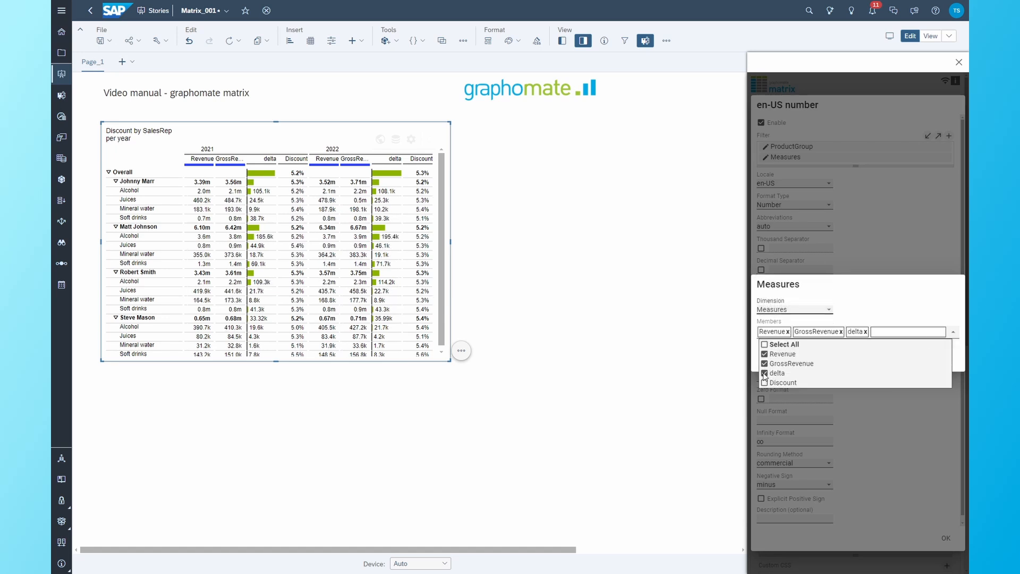
click(905, 306)
click(951, 359)
Describe the product group number format as ProdGroup and confirm it
click(781, 518)
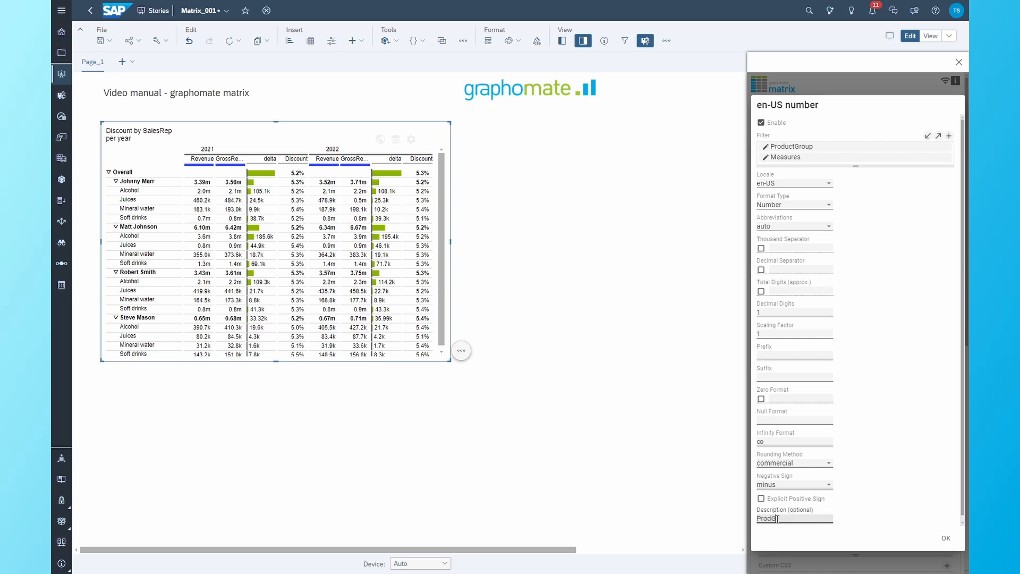
text(ProdGroup)
click(938, 541)
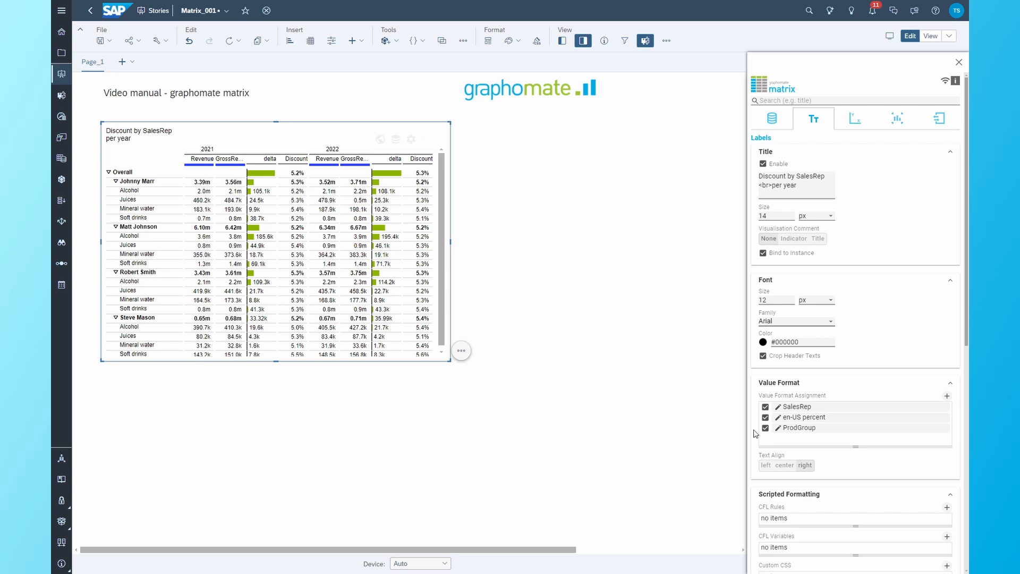
Add another value format and move it to the first place in the value format assignment
click(947, 396)
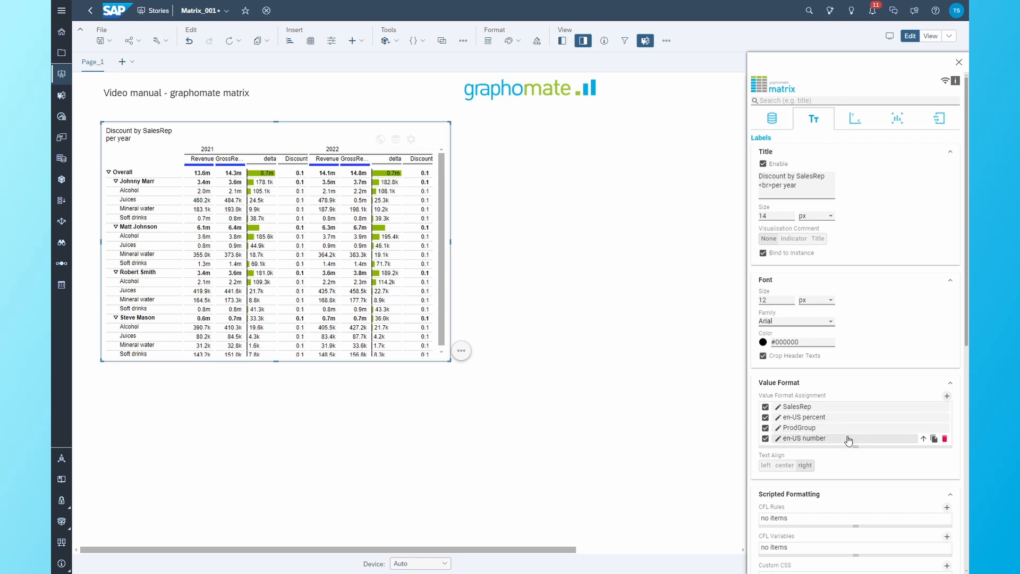
drag(847, 438, 844, 406)
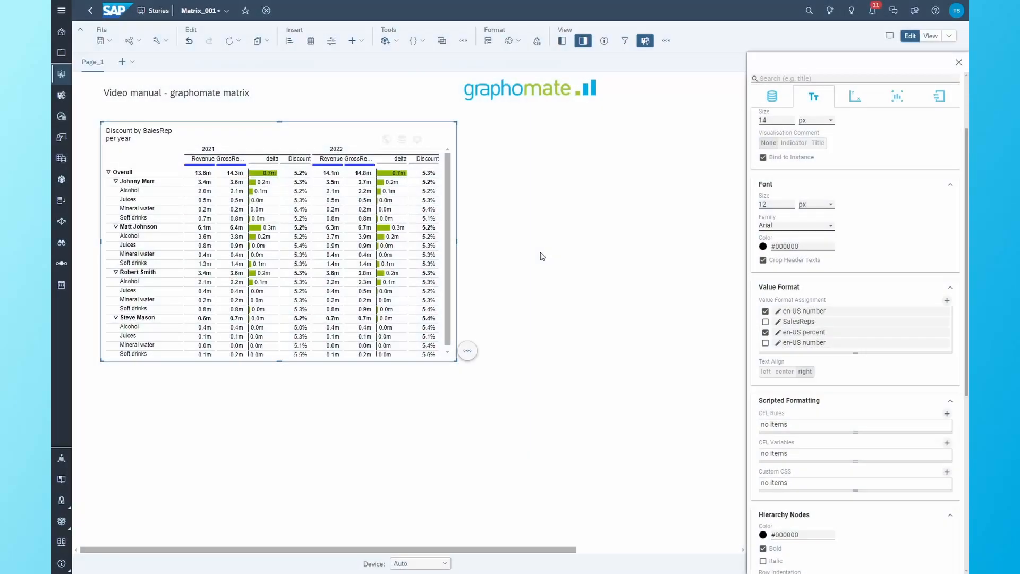
Open the first en-US number format, try the fr-FR and de-DE locales, and set the locale back to en-US
double_click(809, 318)
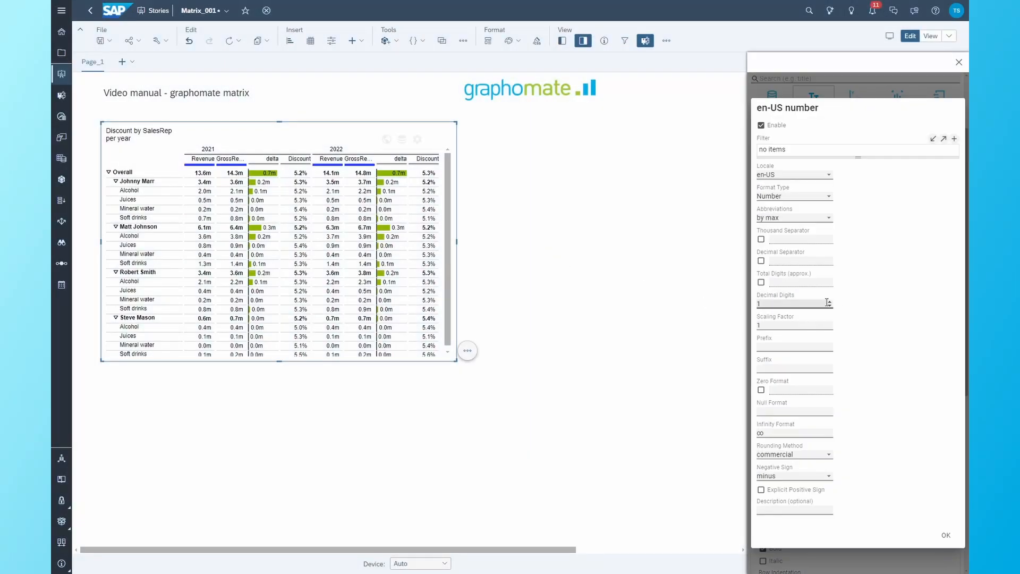
click(797, 176)
click(788, 186)
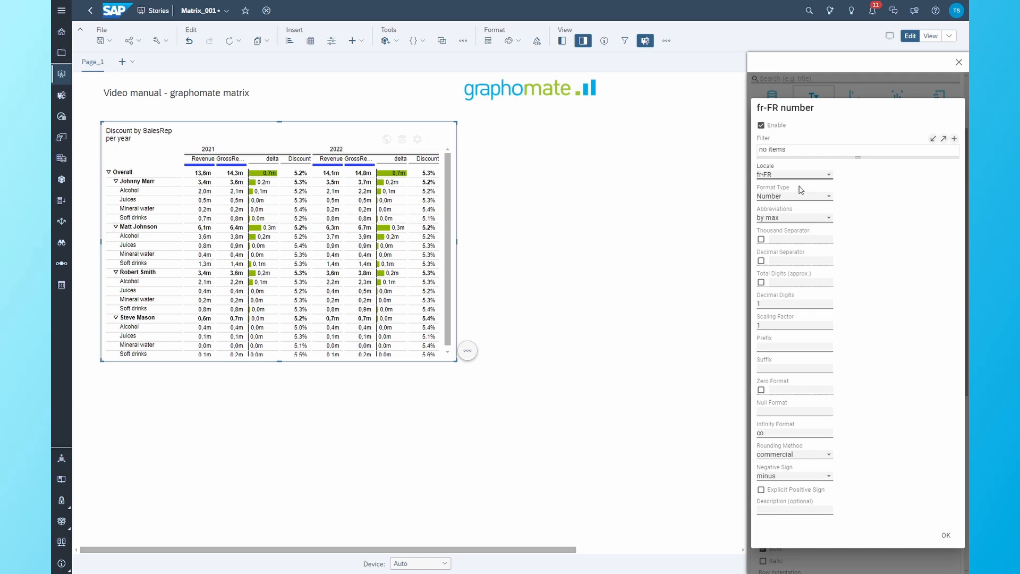
click(792, 175)
click(792, 192)
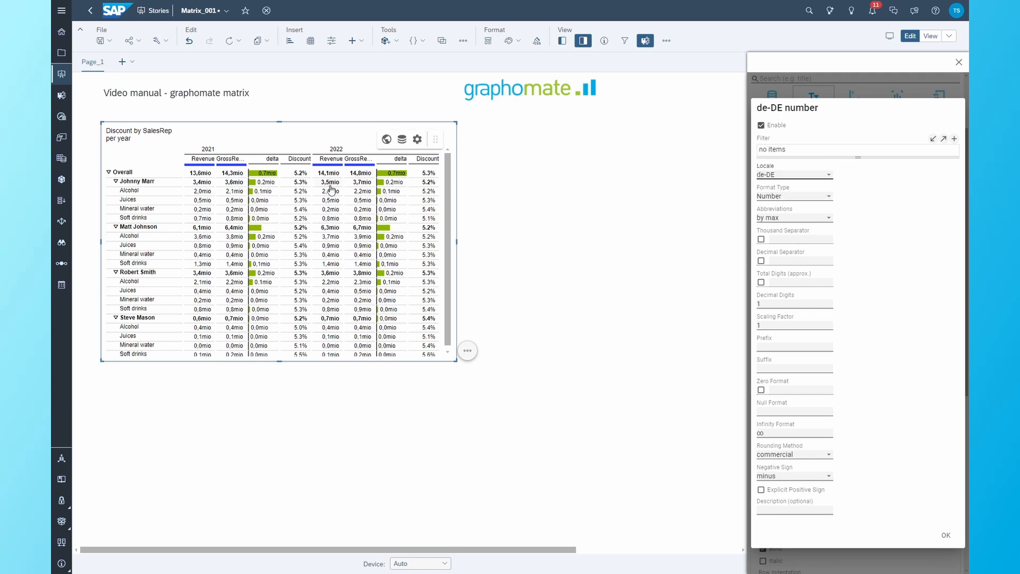
click(799, 181)
click(787, 159)
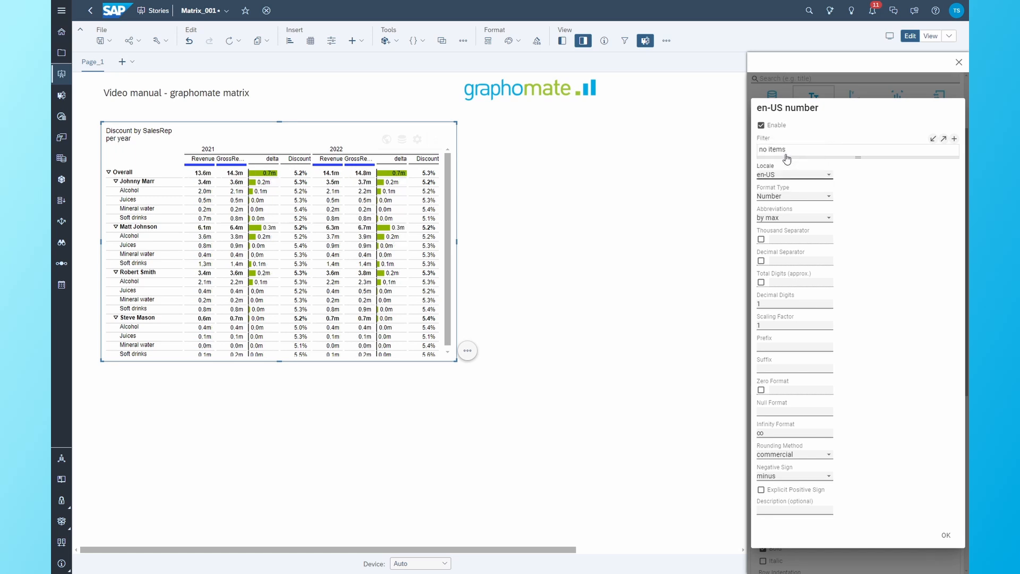
Review the available format types, keep Number, and set the abbreviations to auto
click(797, 196)
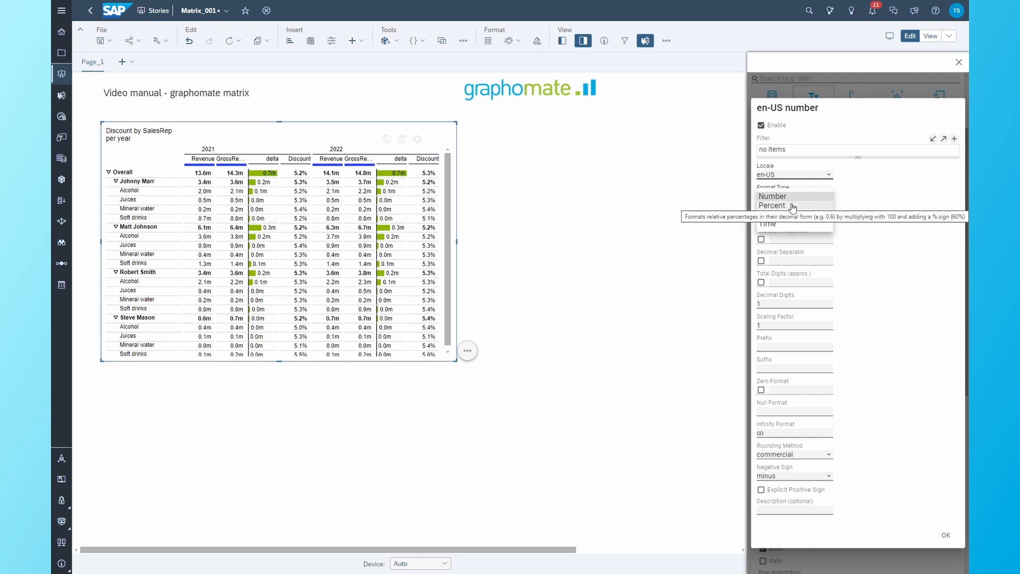
click(860, 190)
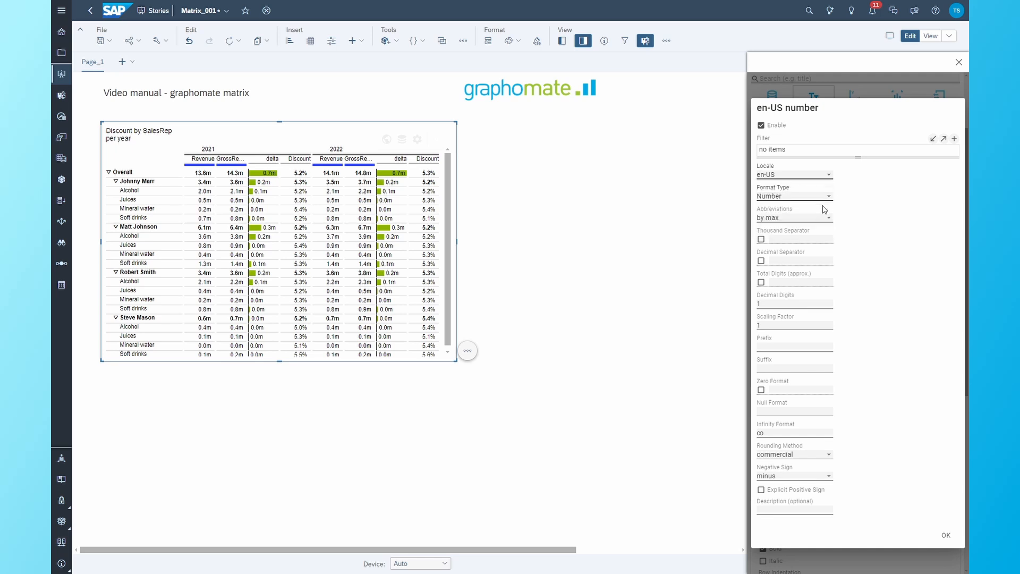
click(813, 218)
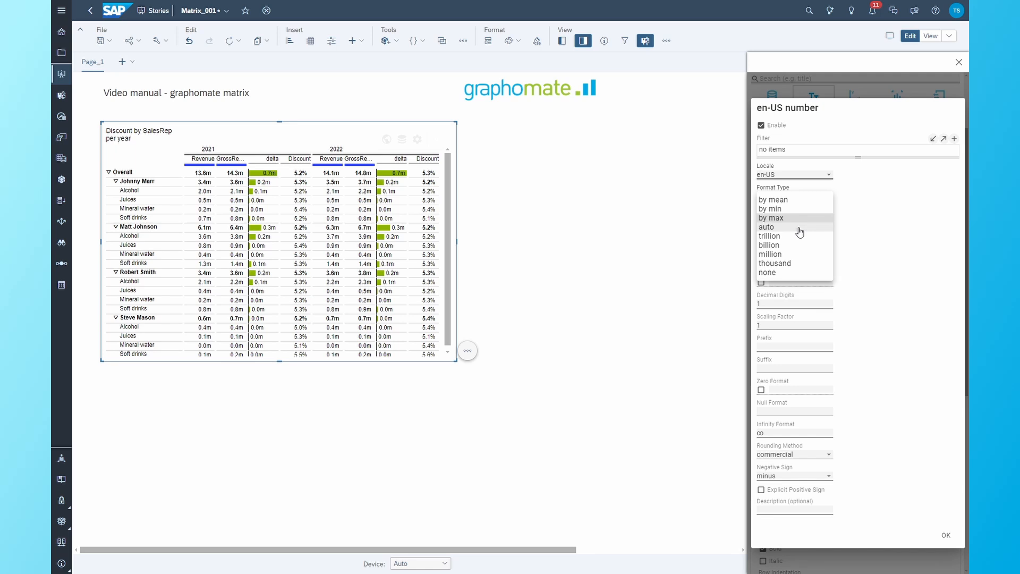
click(800, 232)
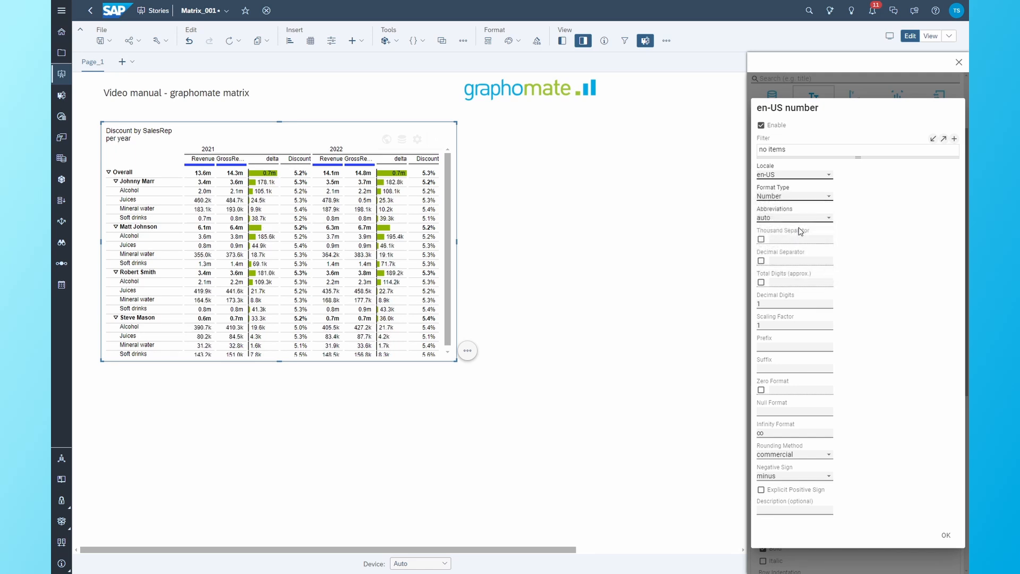
Try the by min and by max abbreviations on the matrix values, and return the abbreviations to auto
click(817, 223)
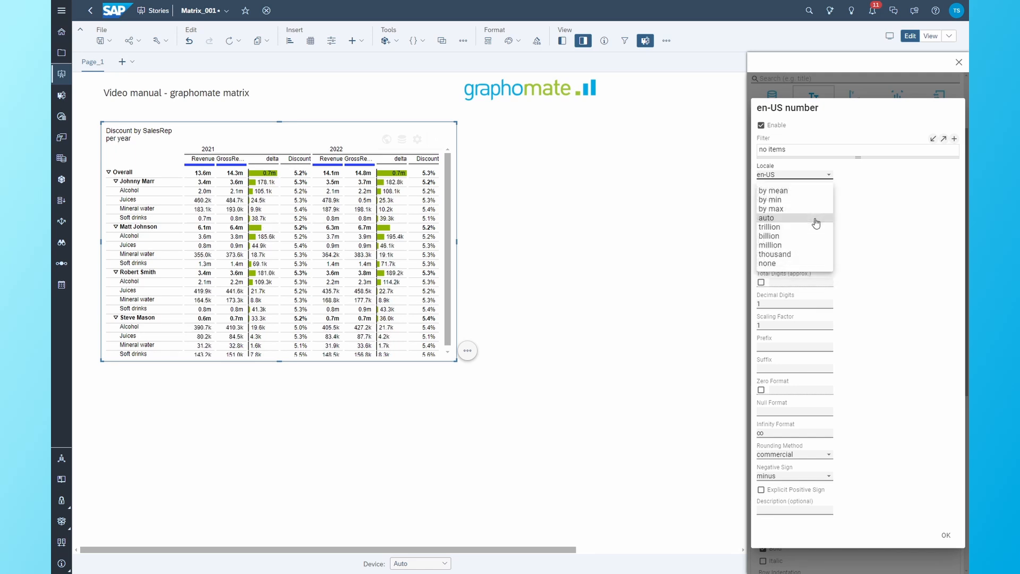
click(794, 201)
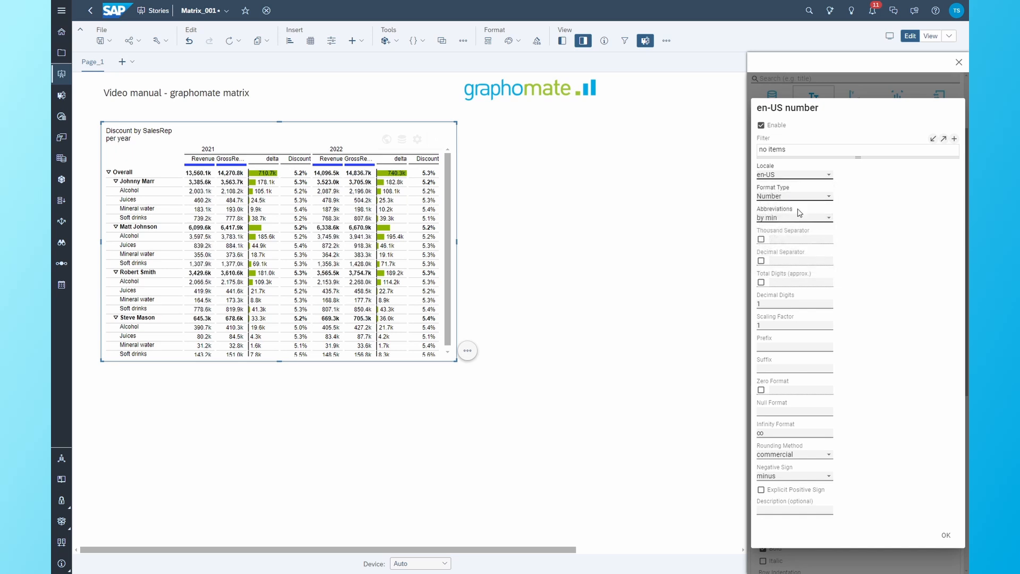
click(789, 218)
click(785, 228)
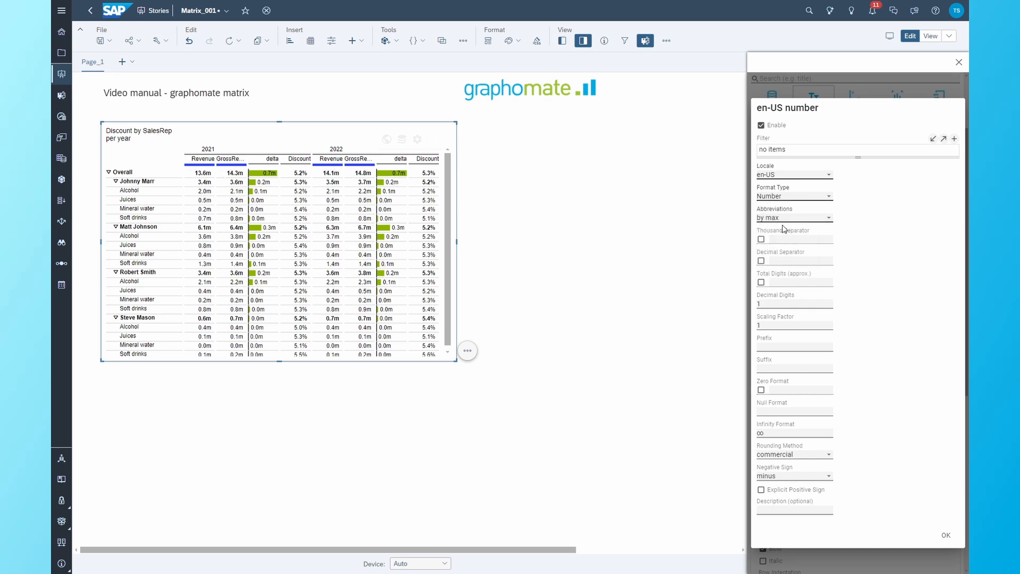
click(802, 219)
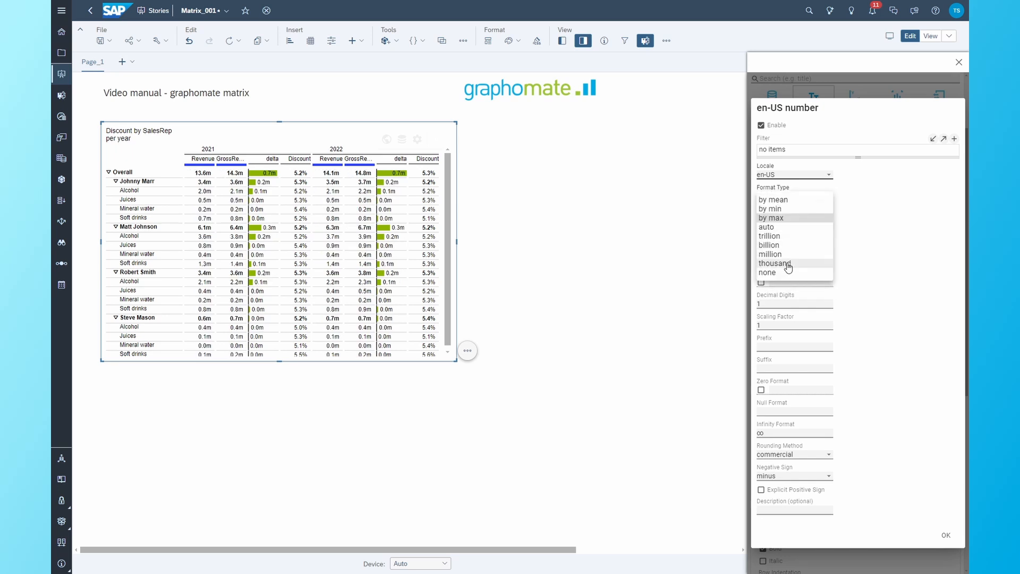
click(780, 227)
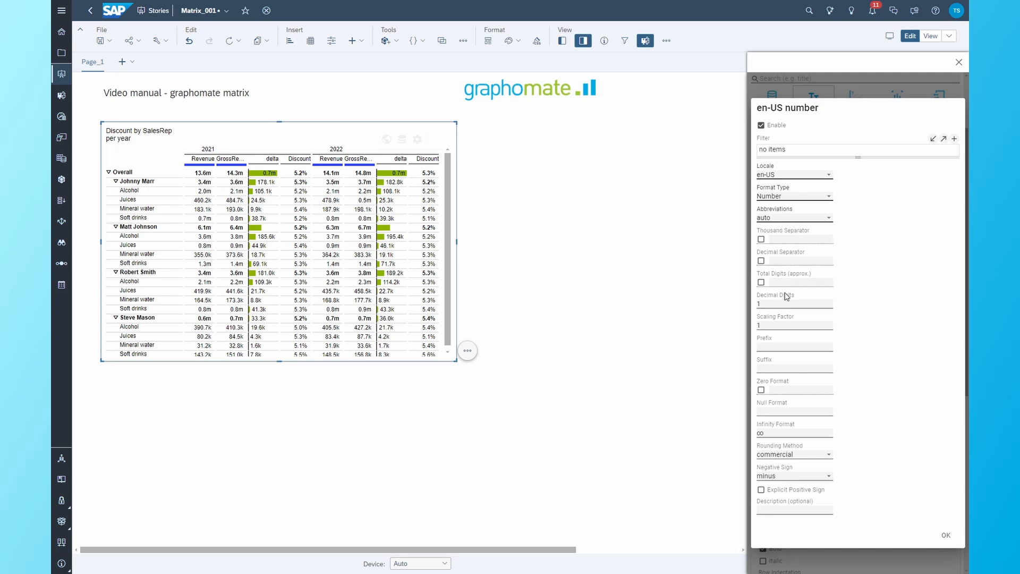
Try the prefix sdf on the en-US number format and clear the prefix again
click(771, 301)
drag(771, 301, 752, 302)
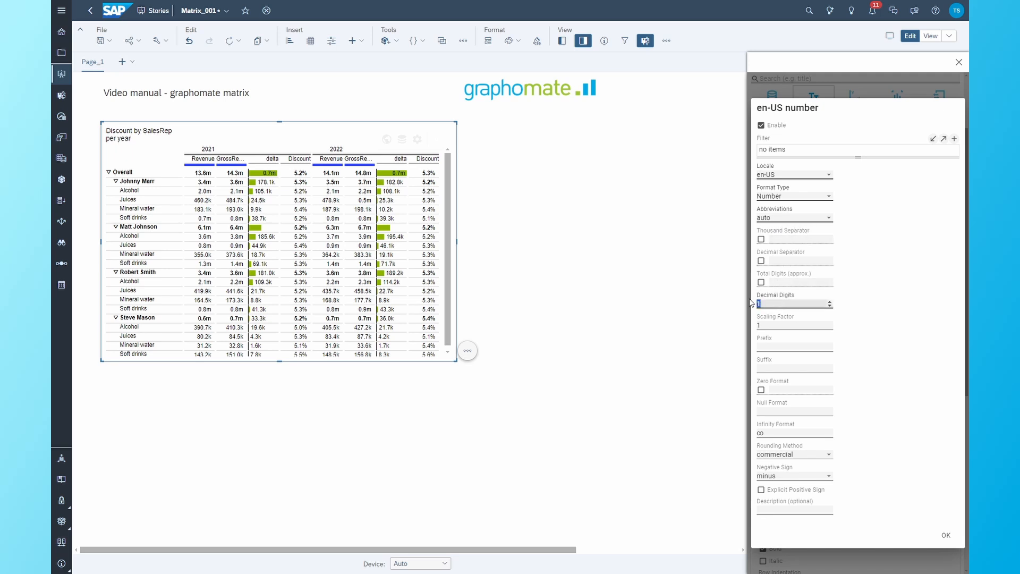
click(800, 346)
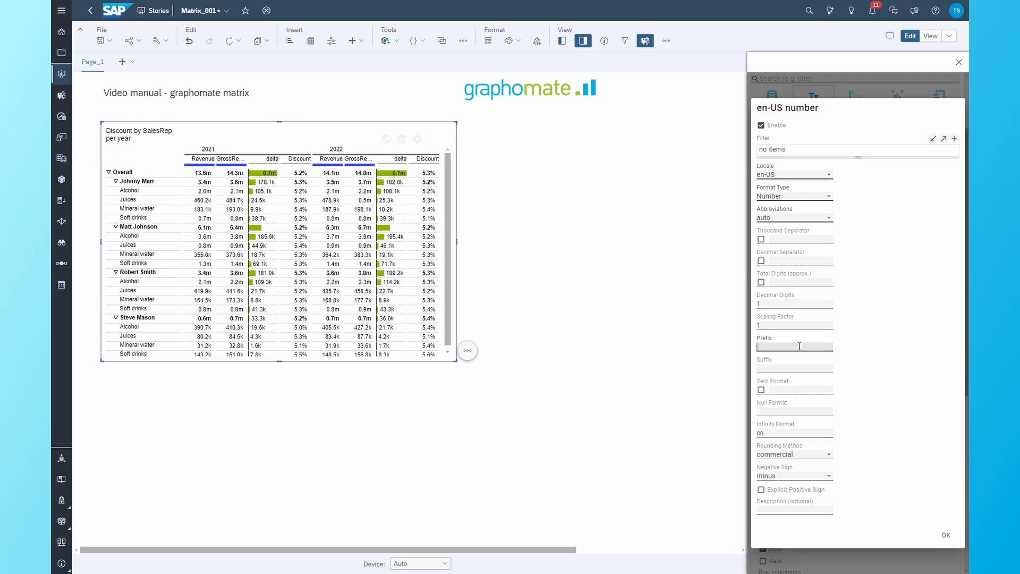
click(857, 361)
drag(816, 347, 752, 353)
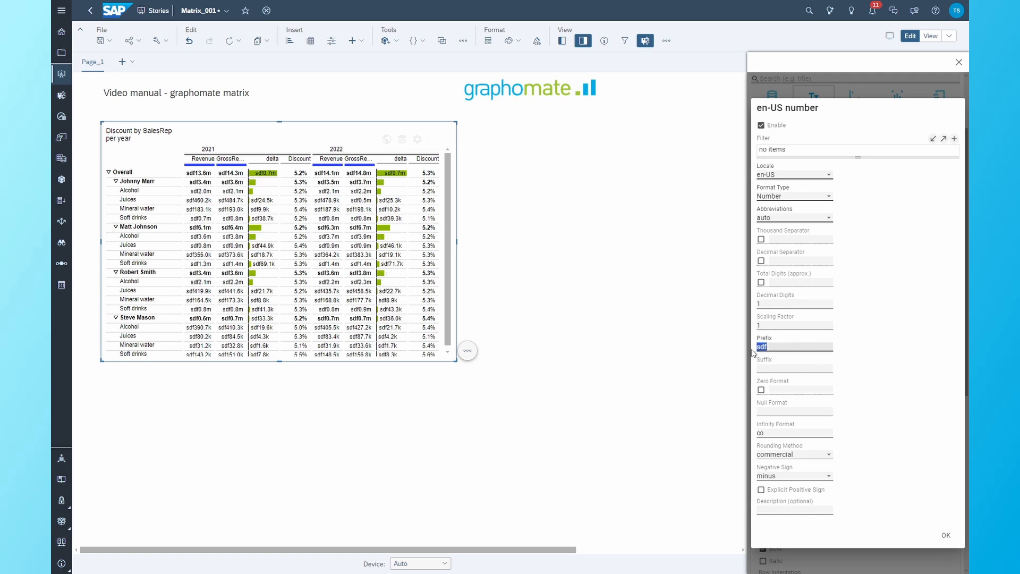
key(BackSpace)
click(838, 375)
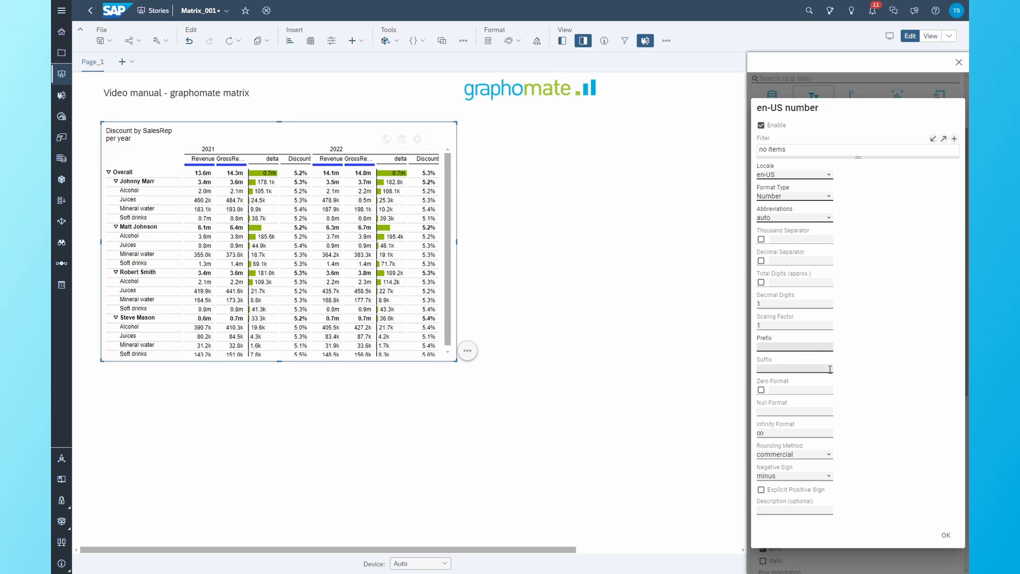
Enable the zero format, and review the null format, infinity format, rounding methods and negative sign options without changing them
click(761, 389)
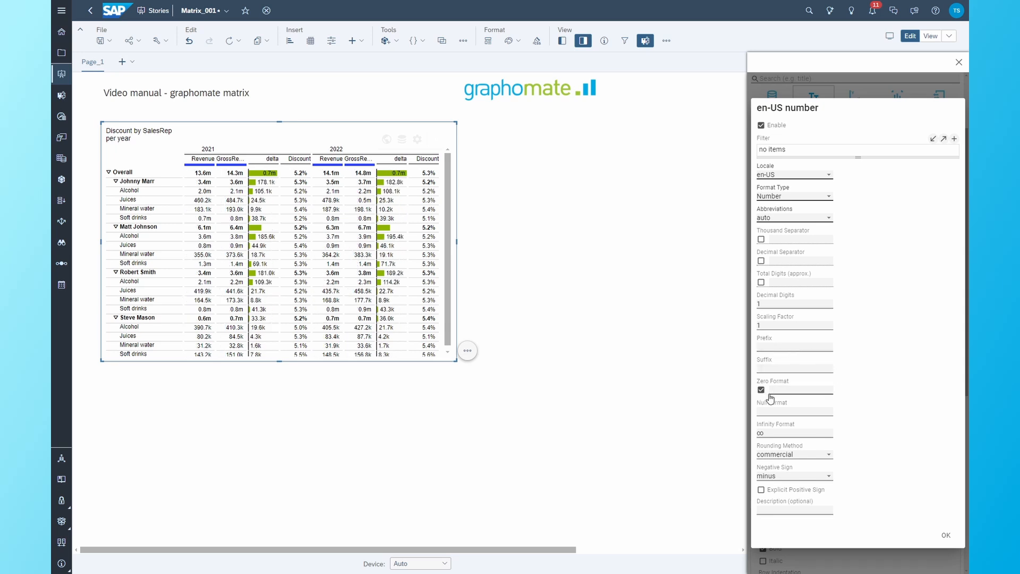
click(781, 391)
click(776, 409)
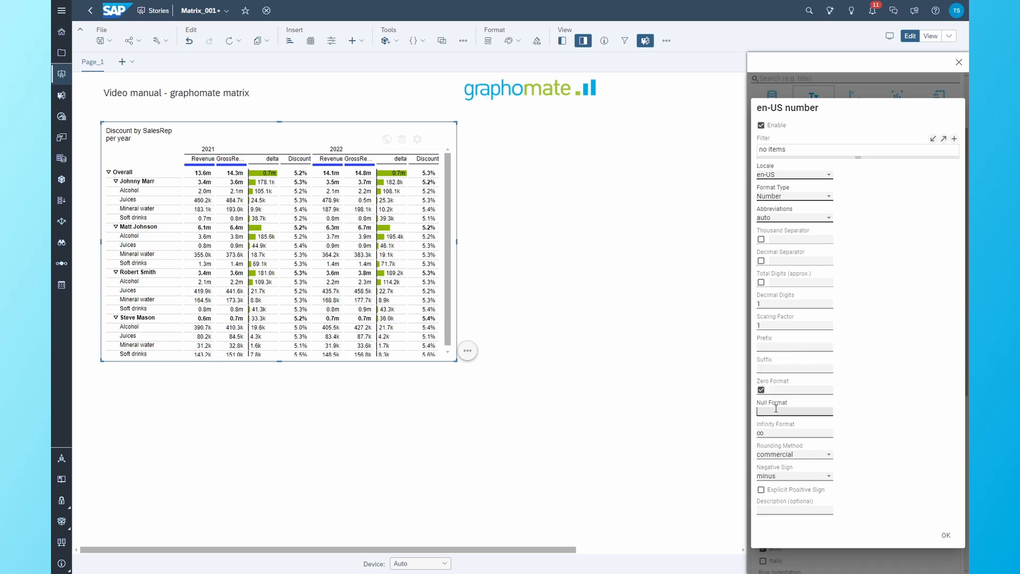
click(772, 432)
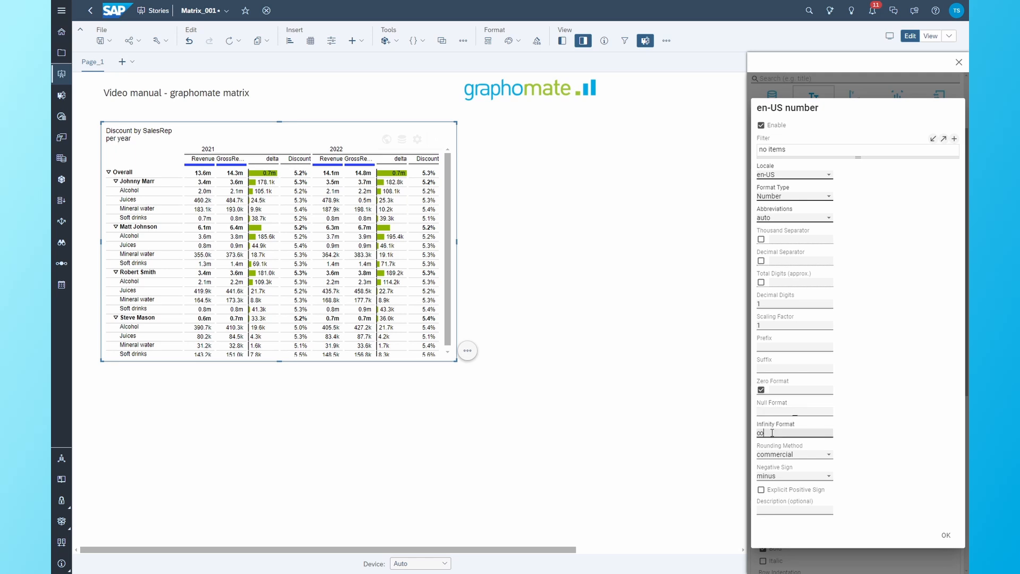
click(792, 453)
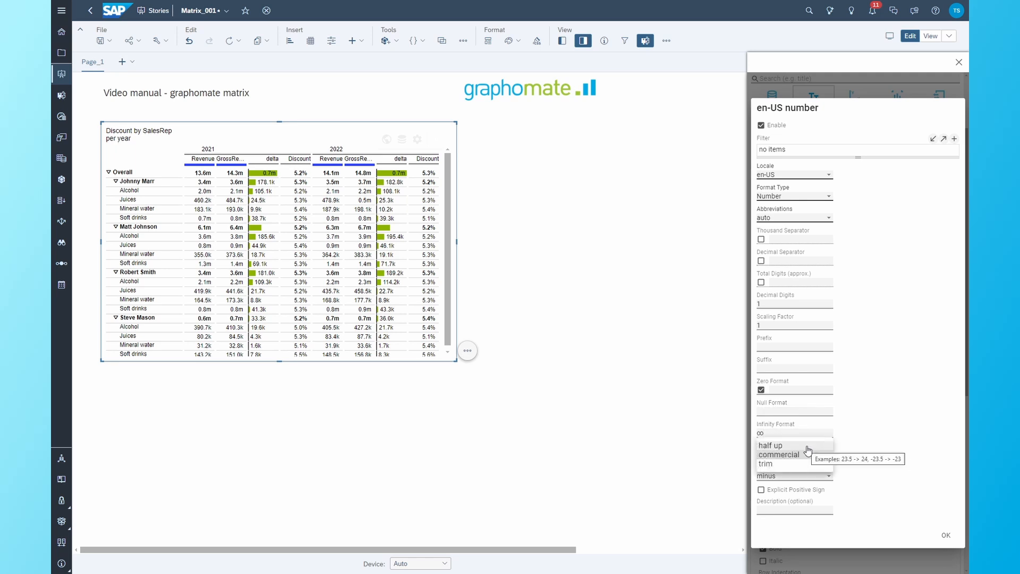
click(867, 471)
click(820, 481)
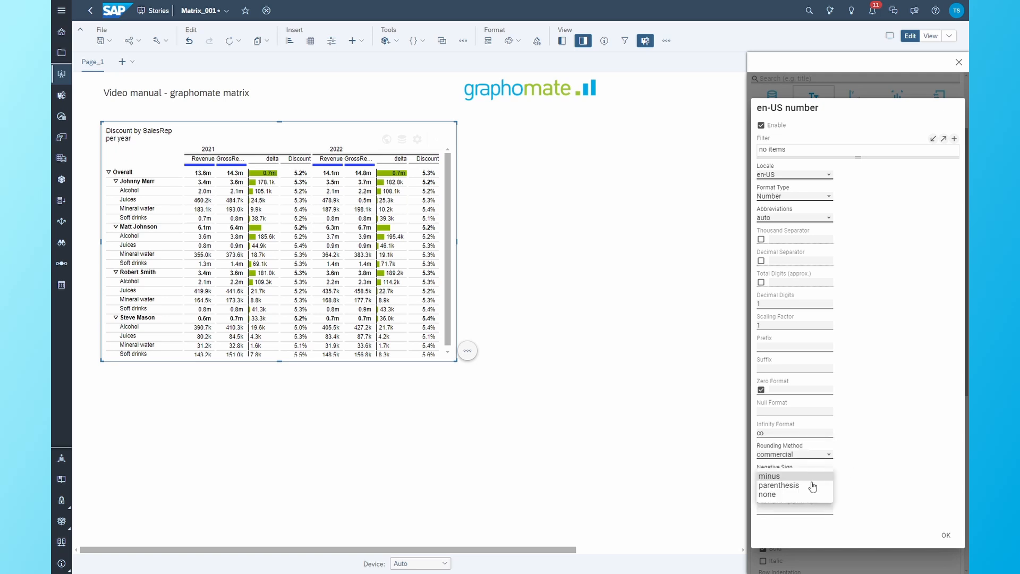
click(879, 520)
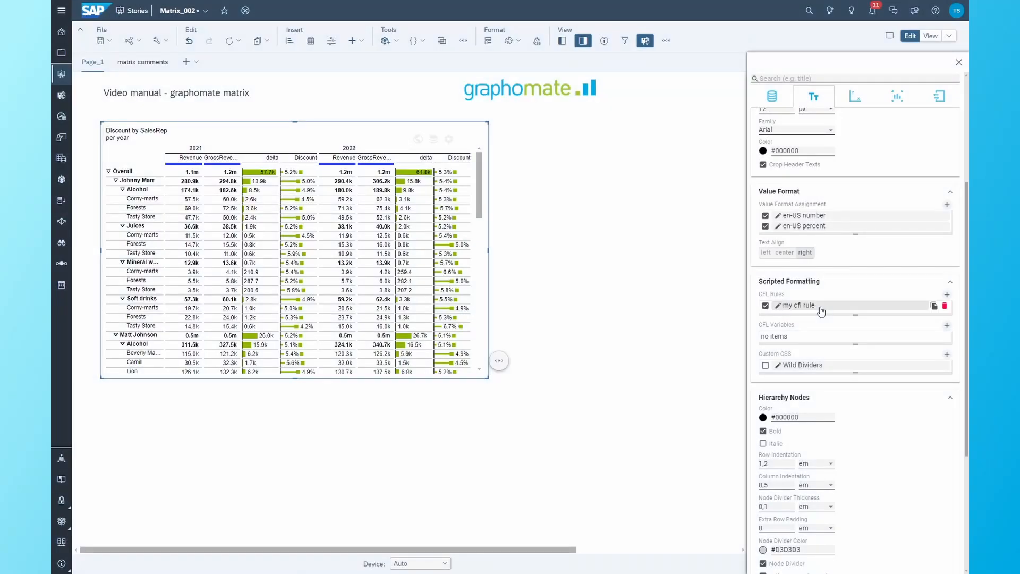
Open the CFL rule named my cfl rule and rename it Traffic lights
click(821, 311)
triple_click(779, 295)
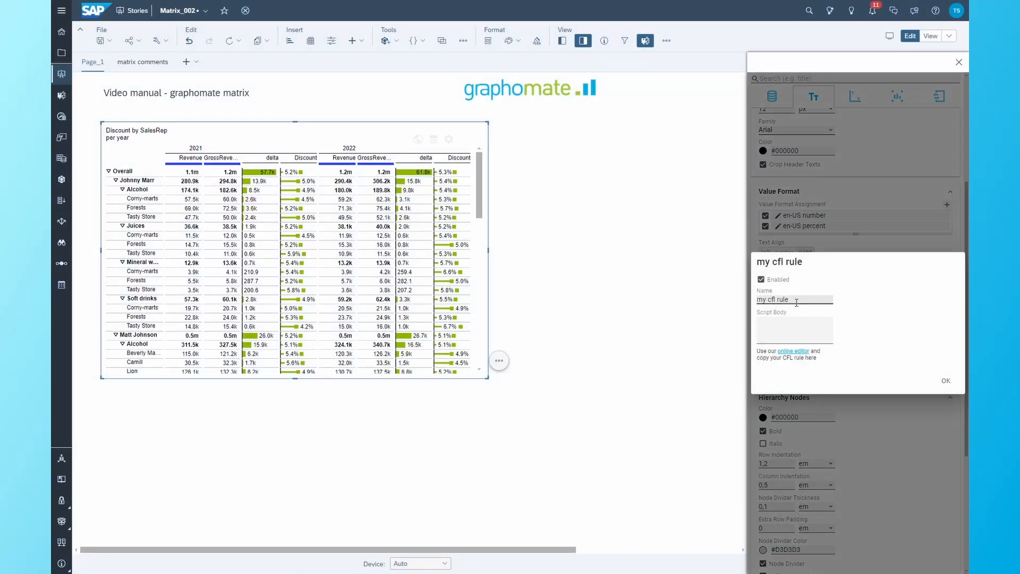
text(Traffic lights)
key(Tab)
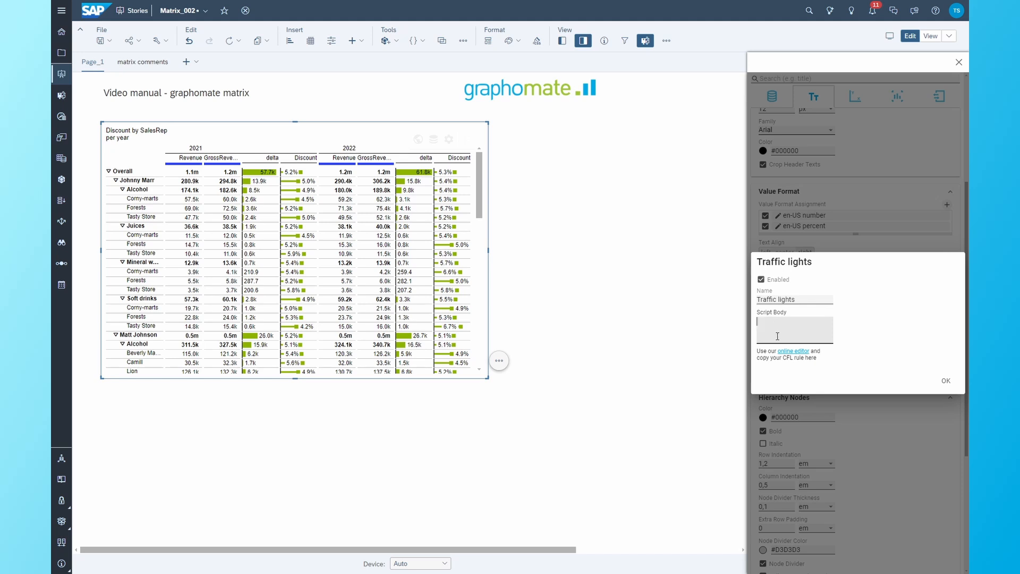
Open the online CFL-Rule Editor and examine sample scripts such as Exception, Customizable Heatmap, Rename Column Header and Scaled Font Size
click(791, 351)
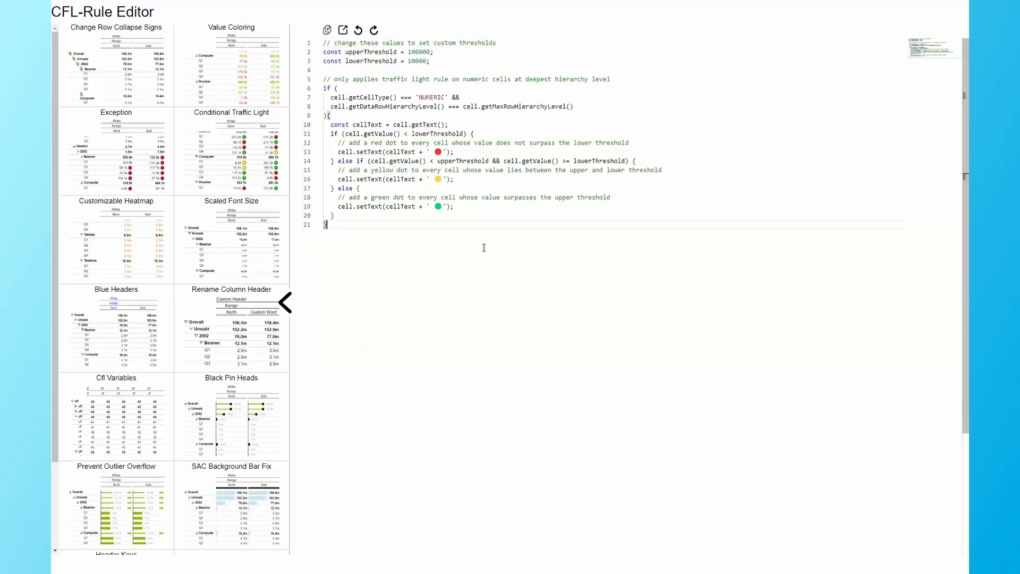
click(193, 96)
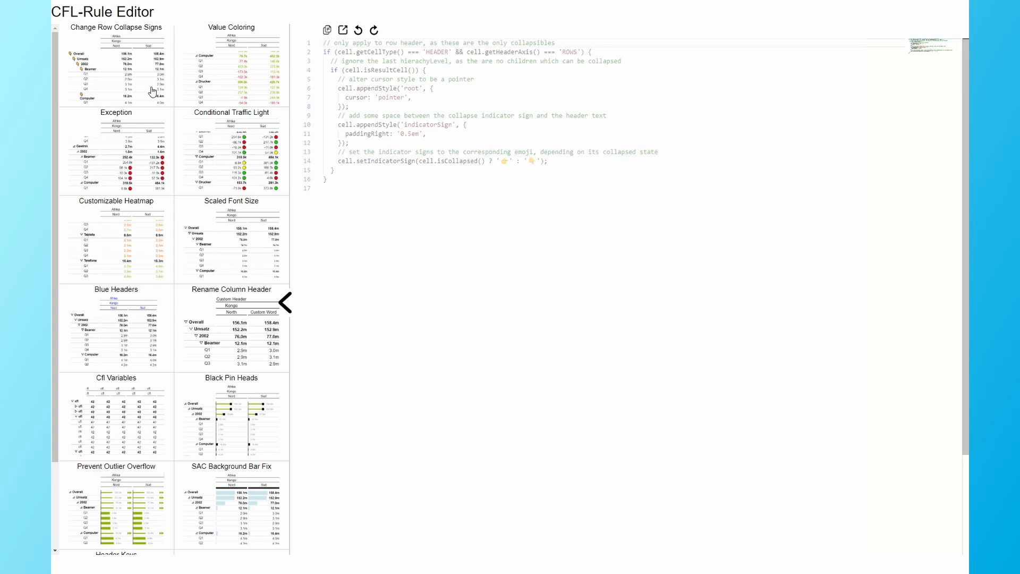
click(140, 164)
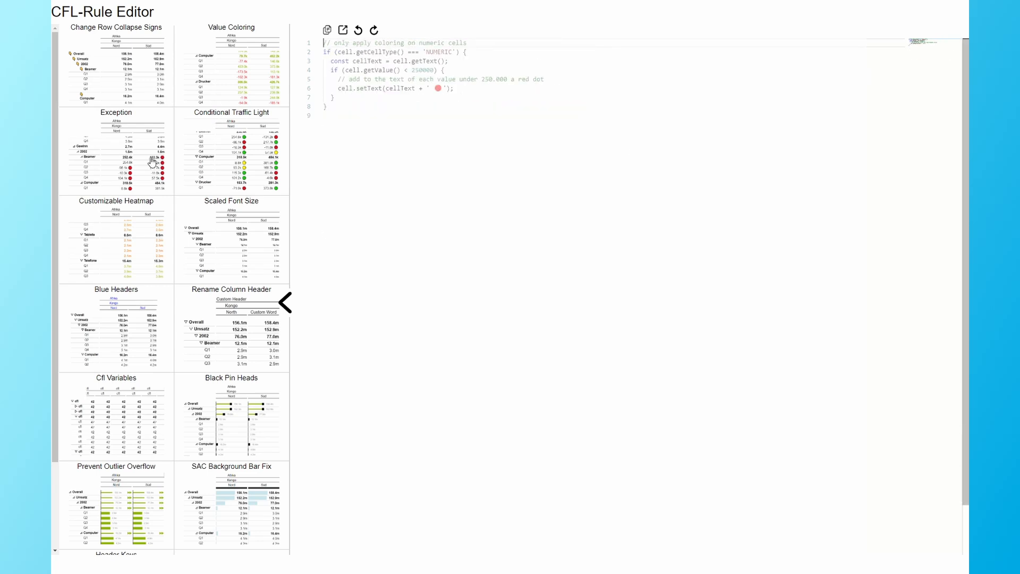
click(122, 224)
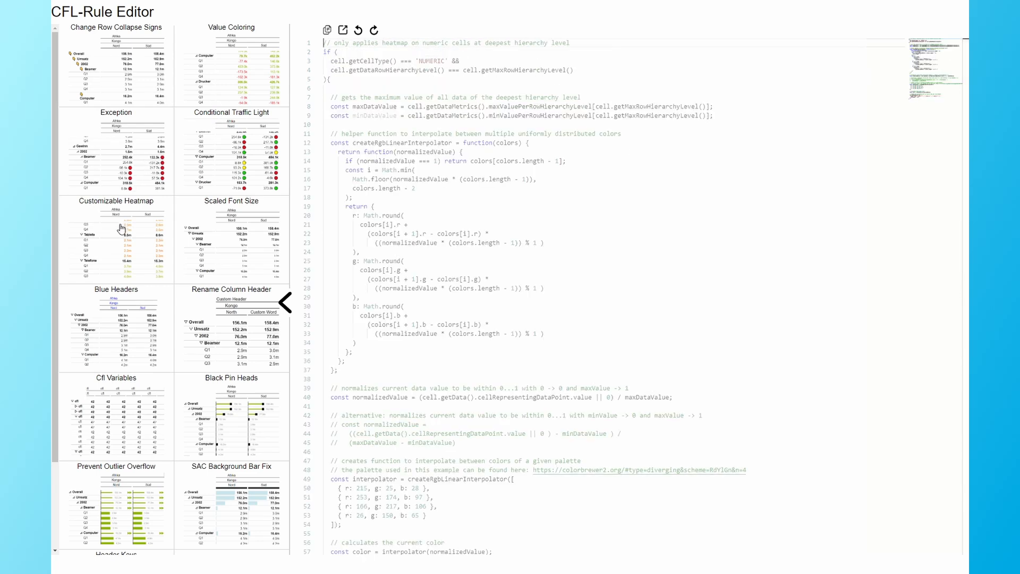
click(228, 246)
click(215, 314)
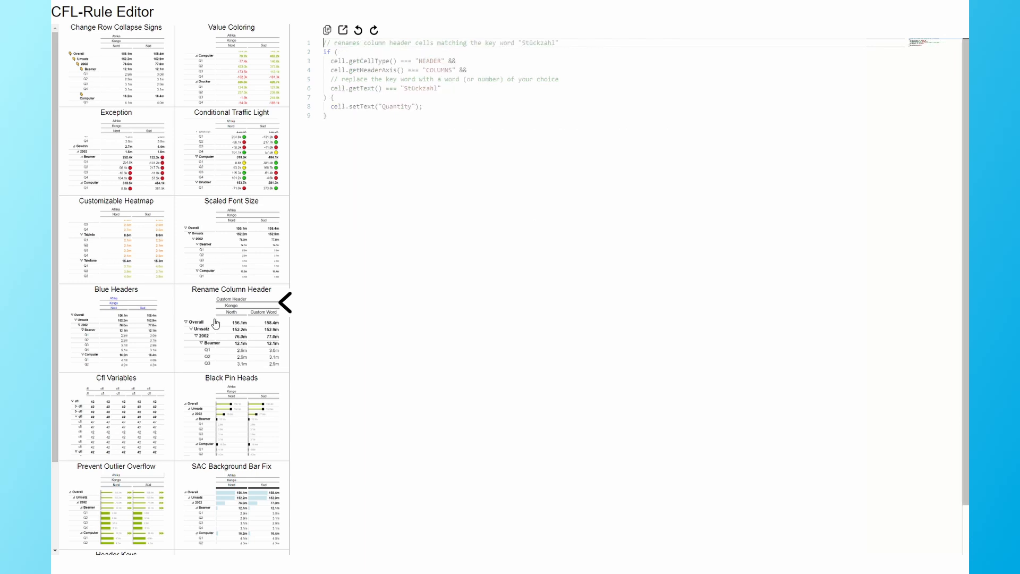
click(139, 320)
click(124, 393)
click(207, 396)
click(214, 272)
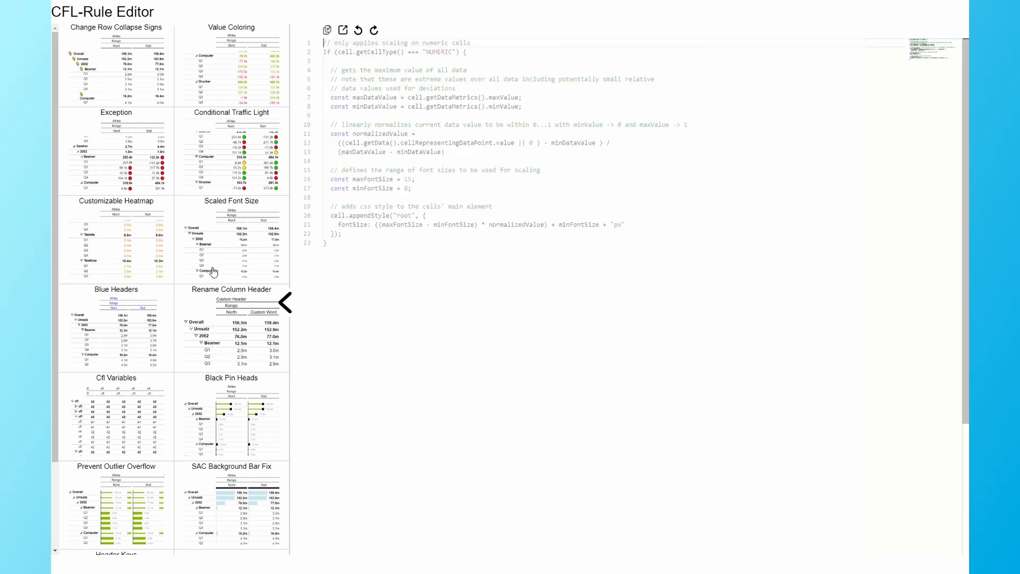
click(162, 233)
Copy the Conditional Traffic Light sample script into the Traffic lights rule's script body, apply it, and check the matrix rows
click(226, 168)
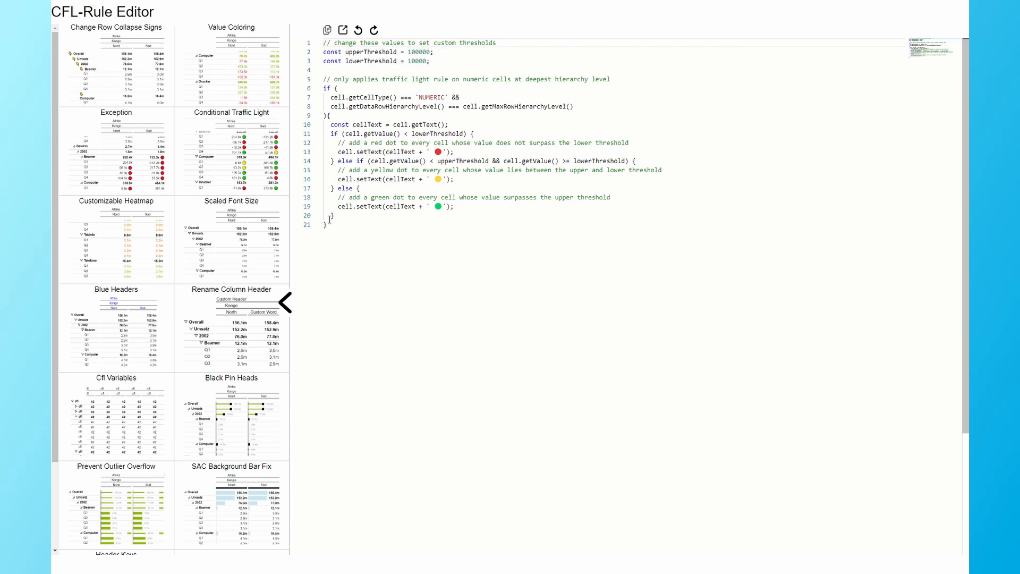
drag(348, 232, 321, 44)
click(327, 29)
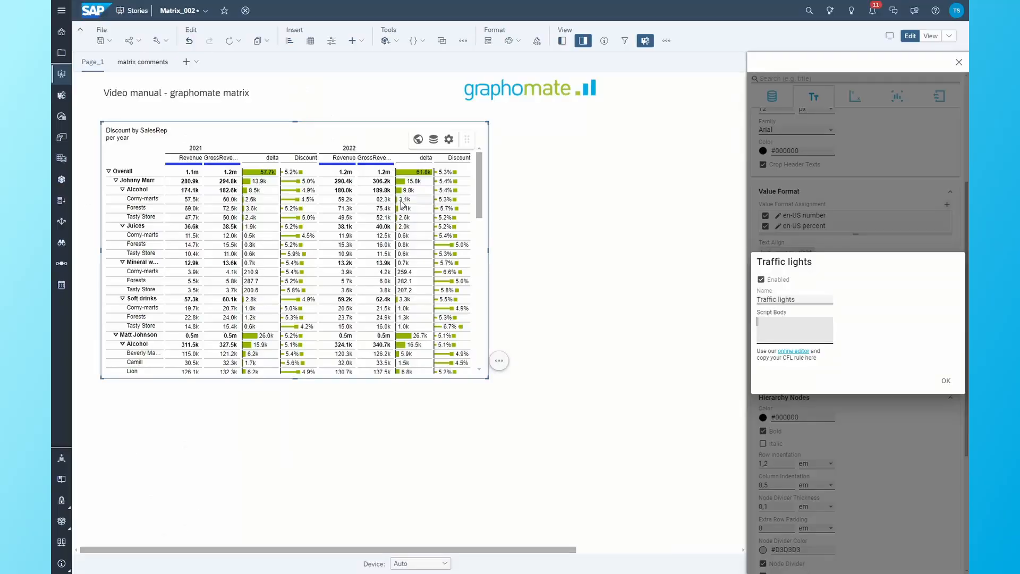
click(773, 329)
key(ctrl+v)
click(947, 382)
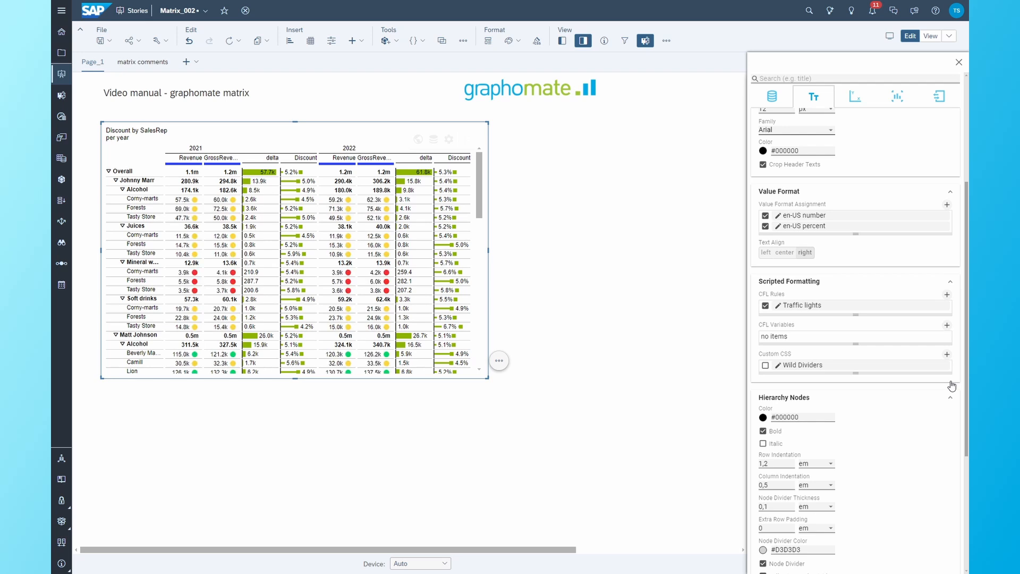
scroll(348, 261, down, 5)
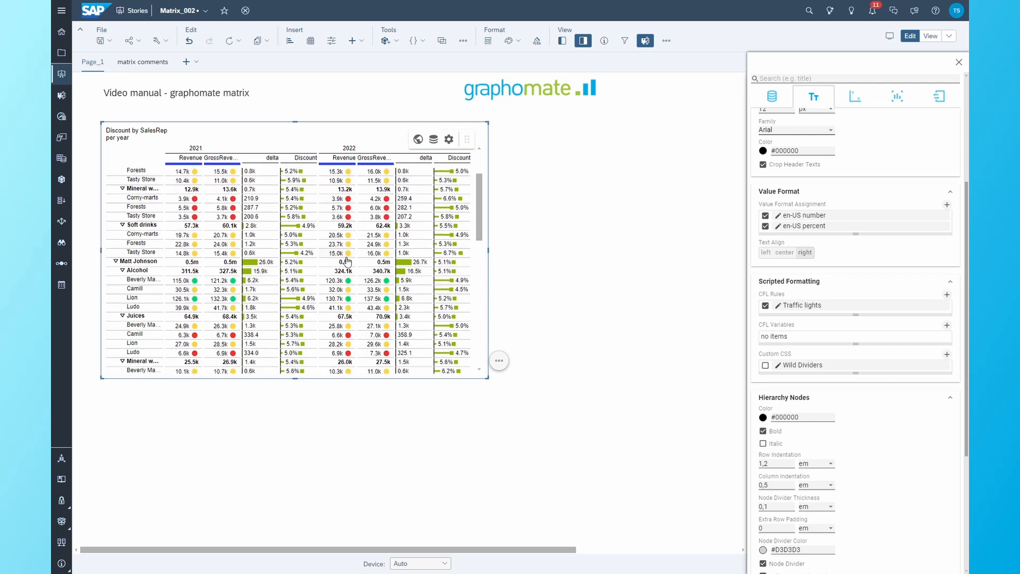
scroll(348, 260, up, 5)
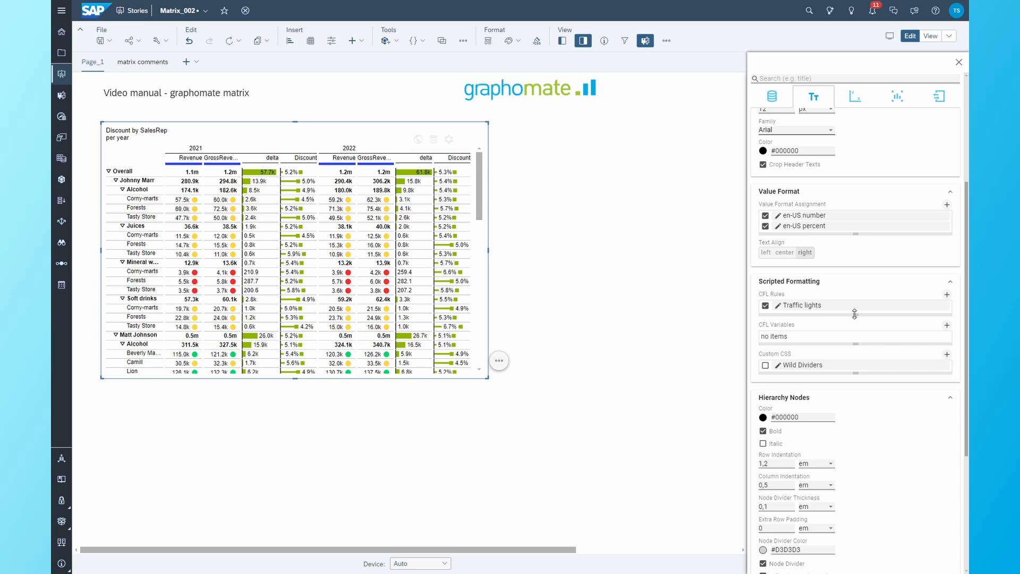
Add an empty CFL variable, consulting the Cfl Variables sample in the rule editor, and open the Wild Dividers custom CSS
click(820, 342)
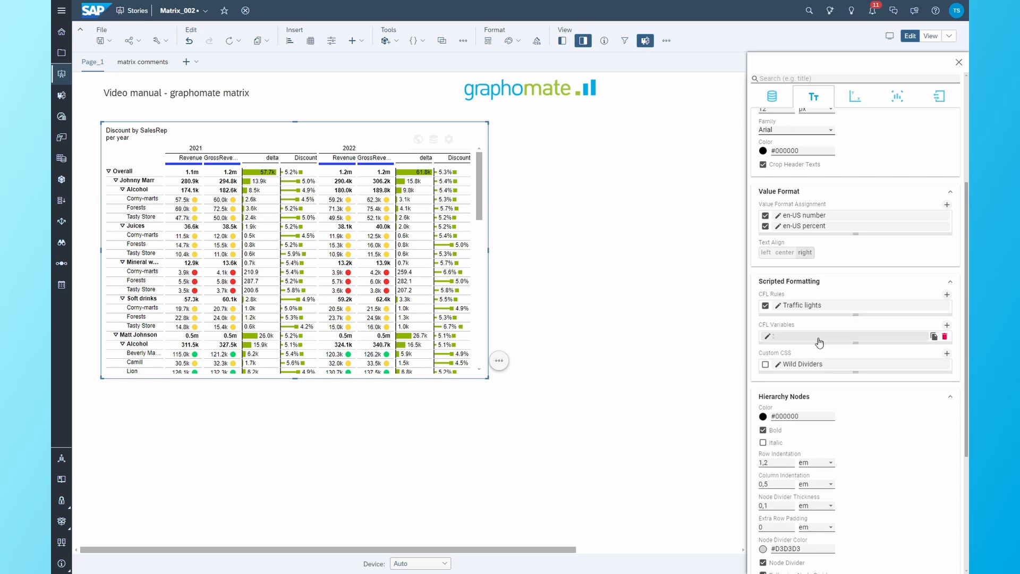
click(818, 339)
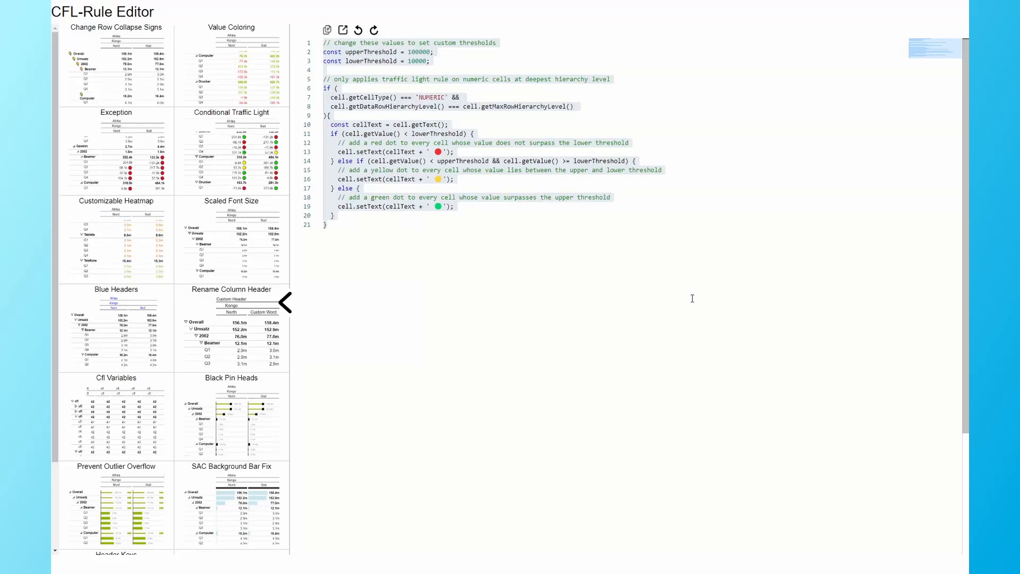
click(126, 399)
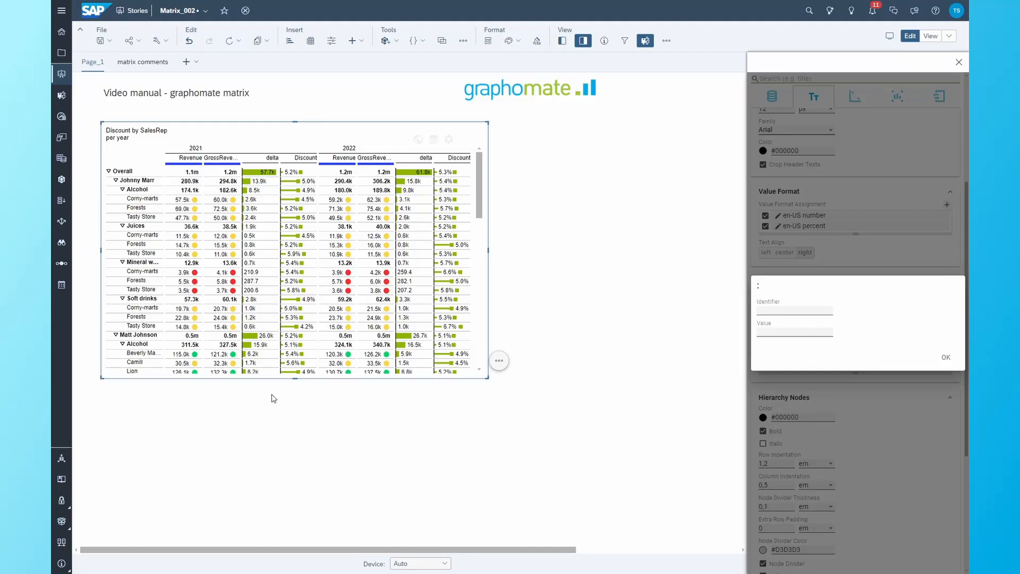
click(951, 359)
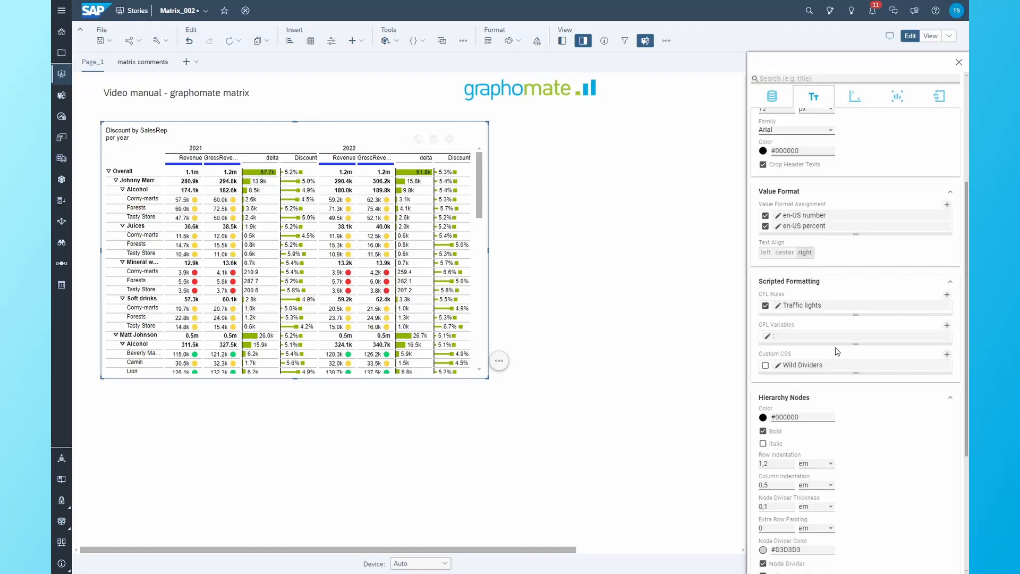
click(828, 366)
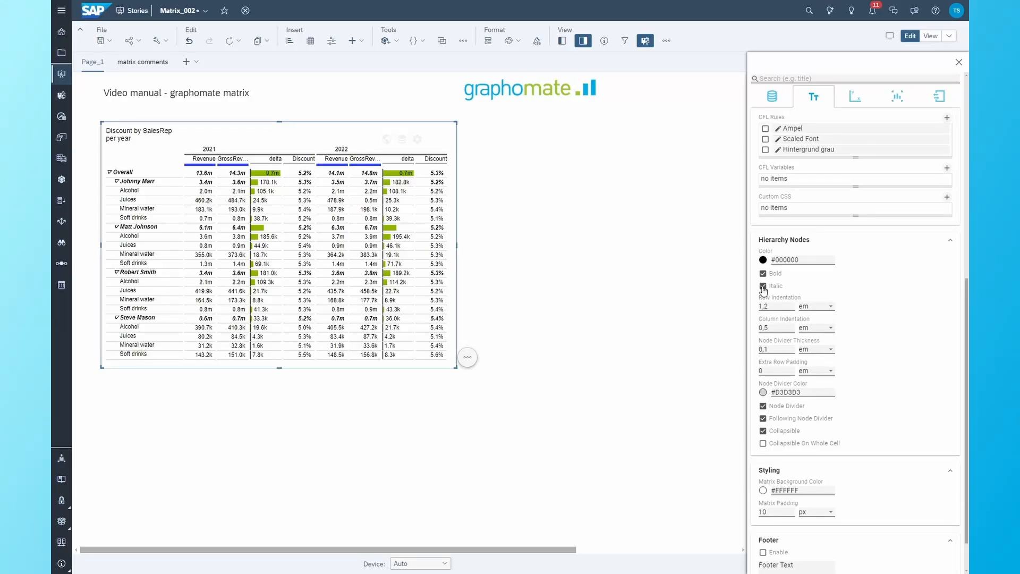
Turn off italic for the hierarchy nodes, and set row indentation to 1,3 em and extra row padding to 0,2 em
click(763, 288)
key(Tab)
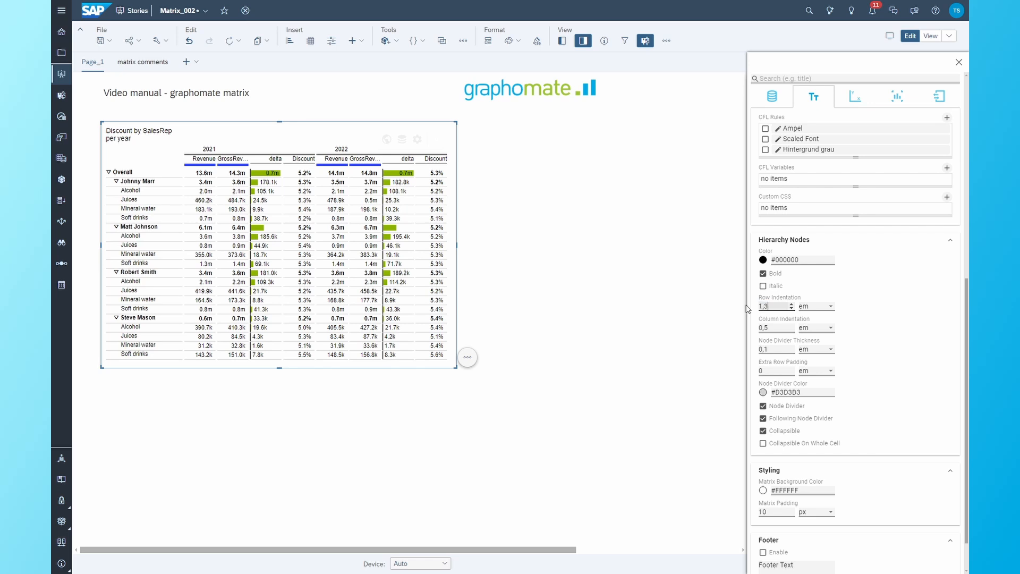
click(776, 369)
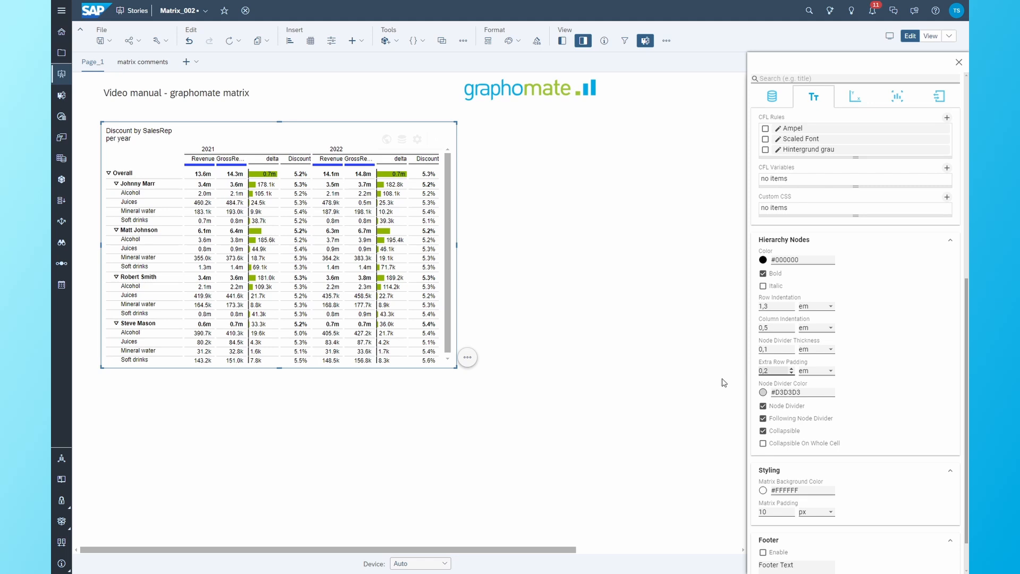
Switch Collapsible off and on for the hierarchy nodes, enable Collapsible On Whole Cell, and test it on a sales rep's row
click(766, 432)
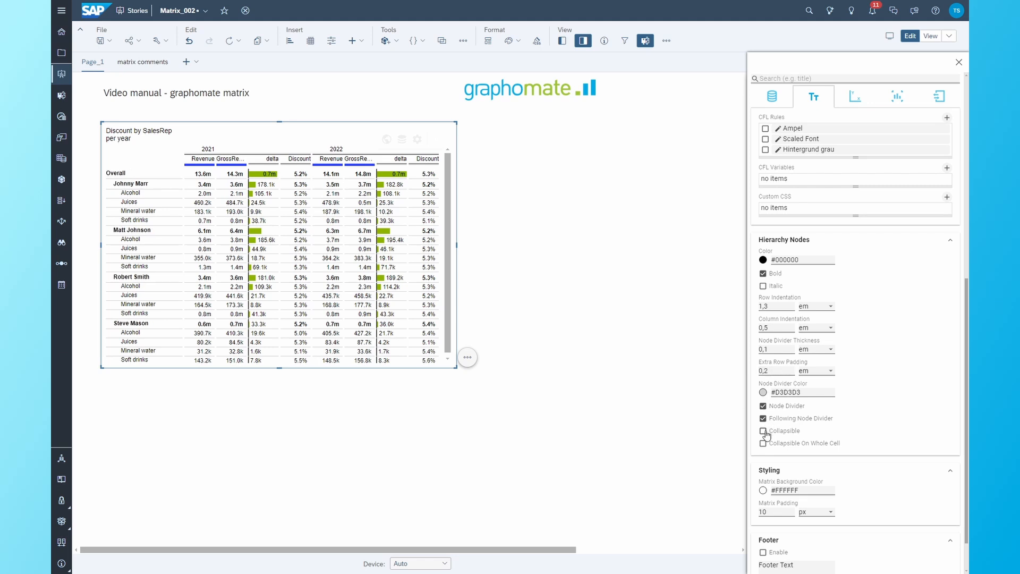
click(765, 431)
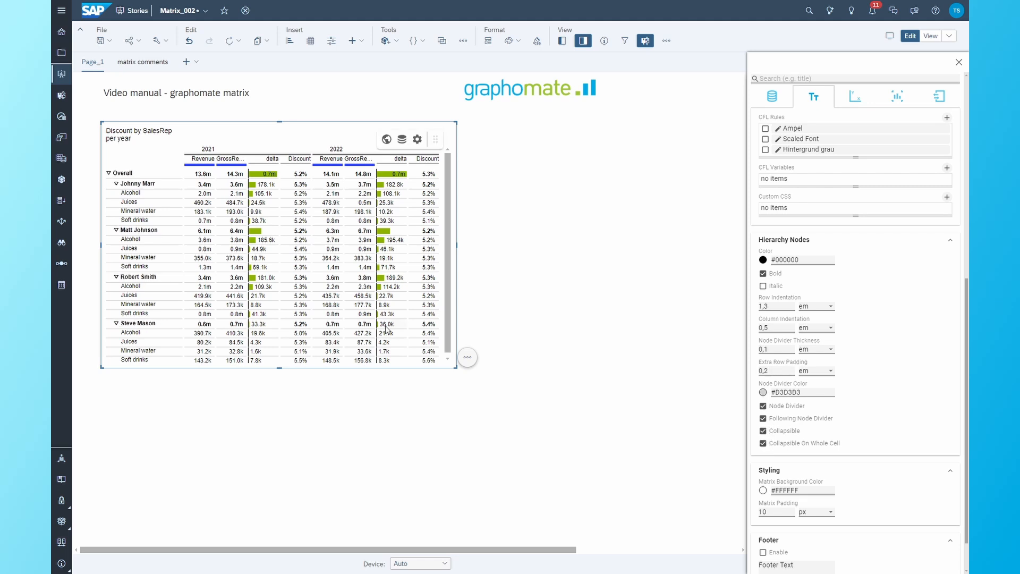
click(147, 233)
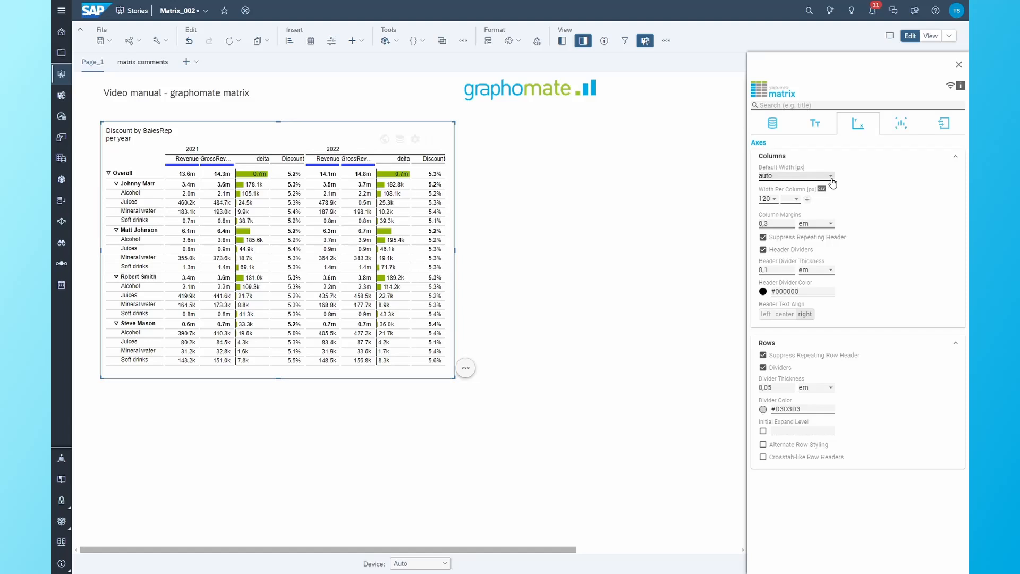
Set the default width of the matrix columns to a numeric value of 120 px
click(832, 178)
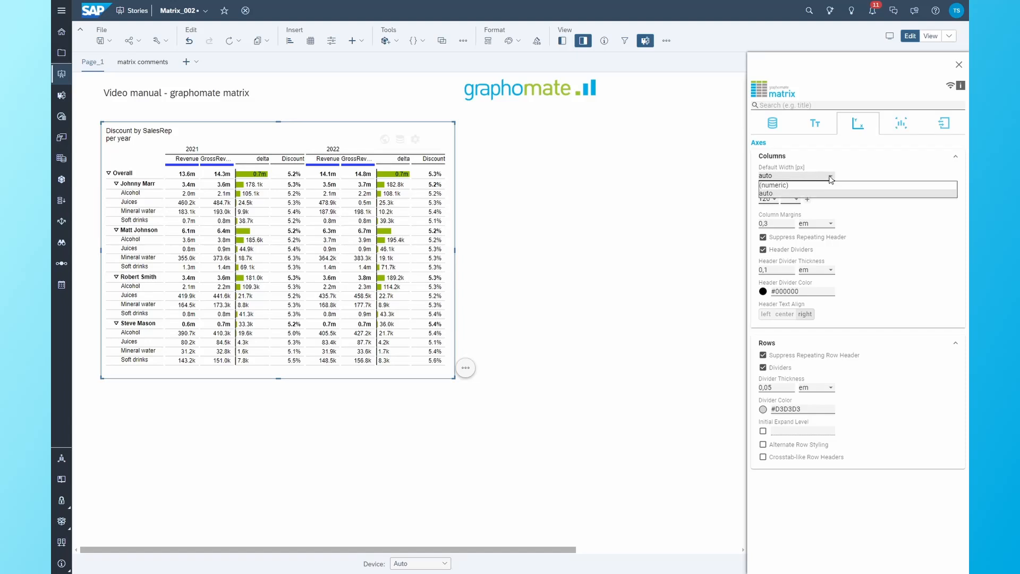
click(791, 185)
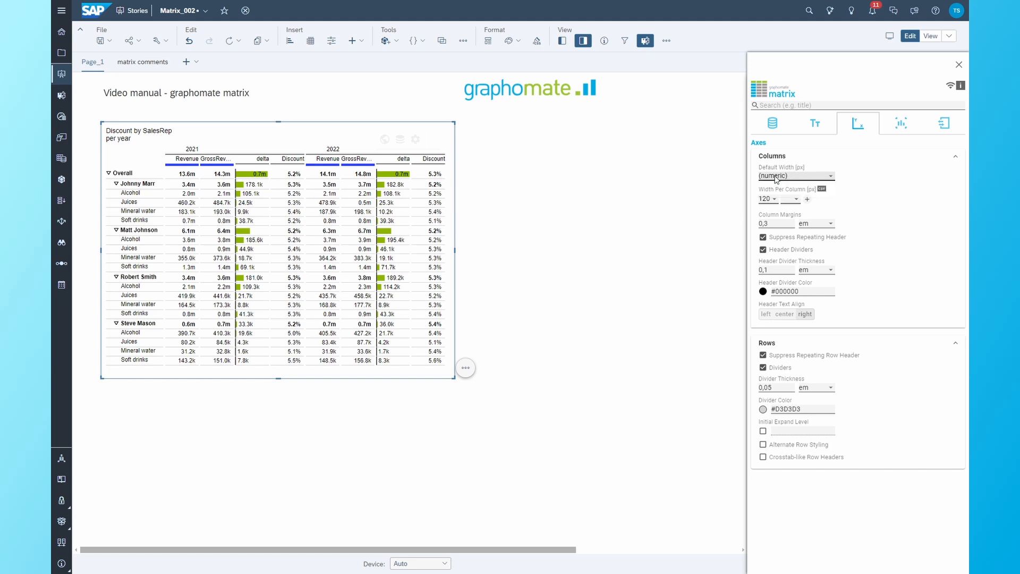
click(776, 175)
text(120)
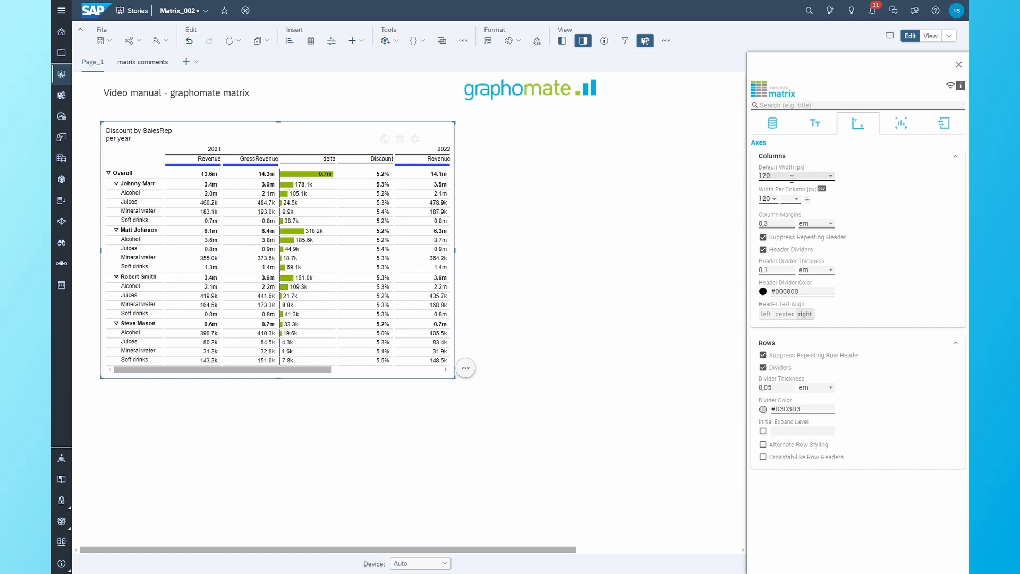
click(829, 177)
click(789, 184)
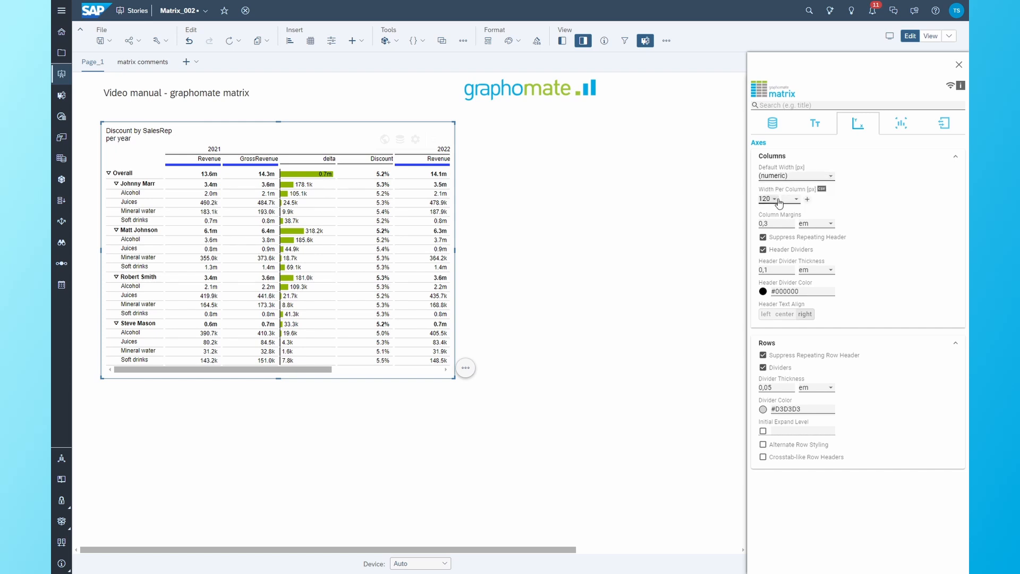
Try auto and hide for the second per-column width entry, and set it to a numeric 120 px
click(791, 199)
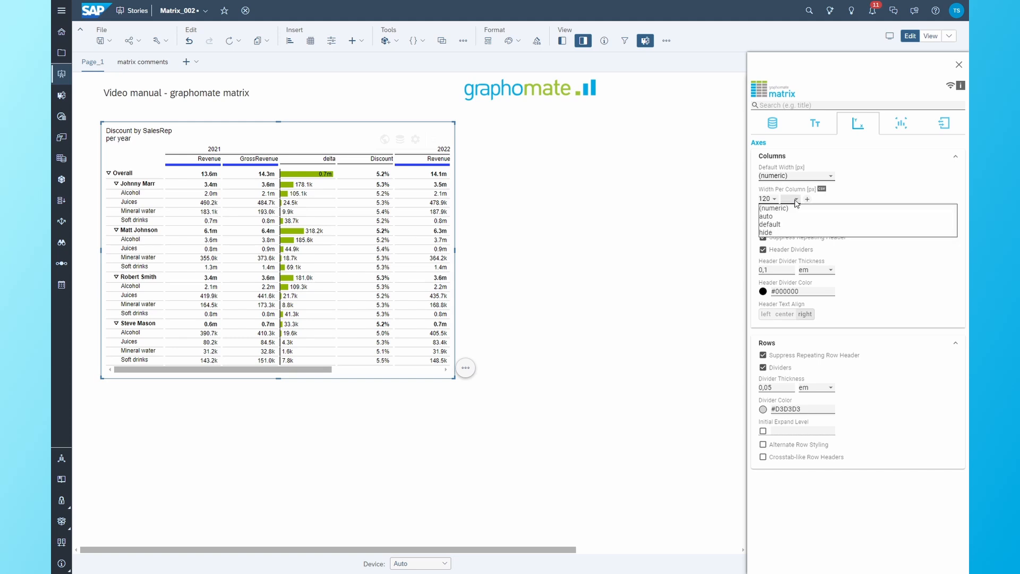
click(781, 217)
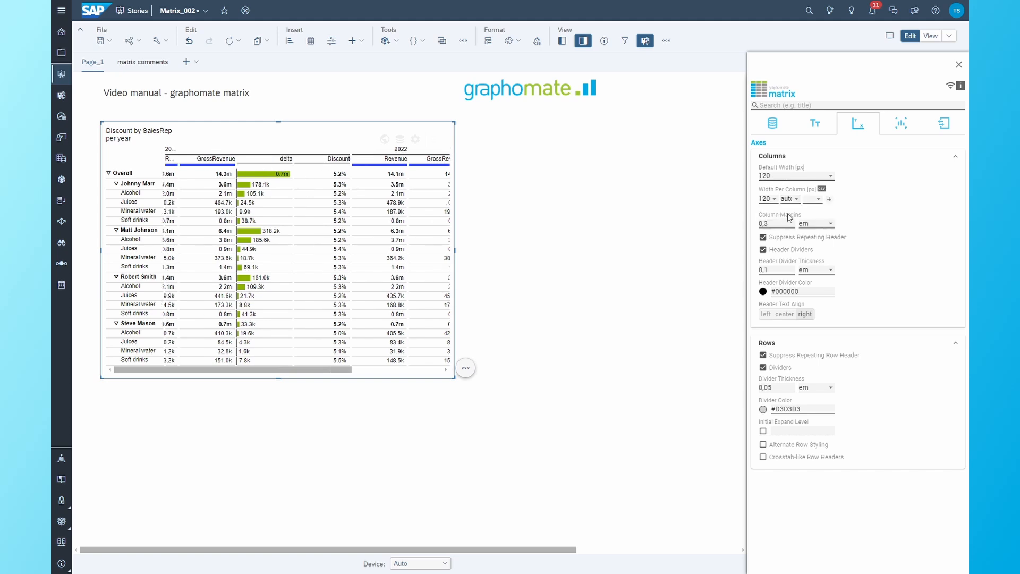
click(798, 200)
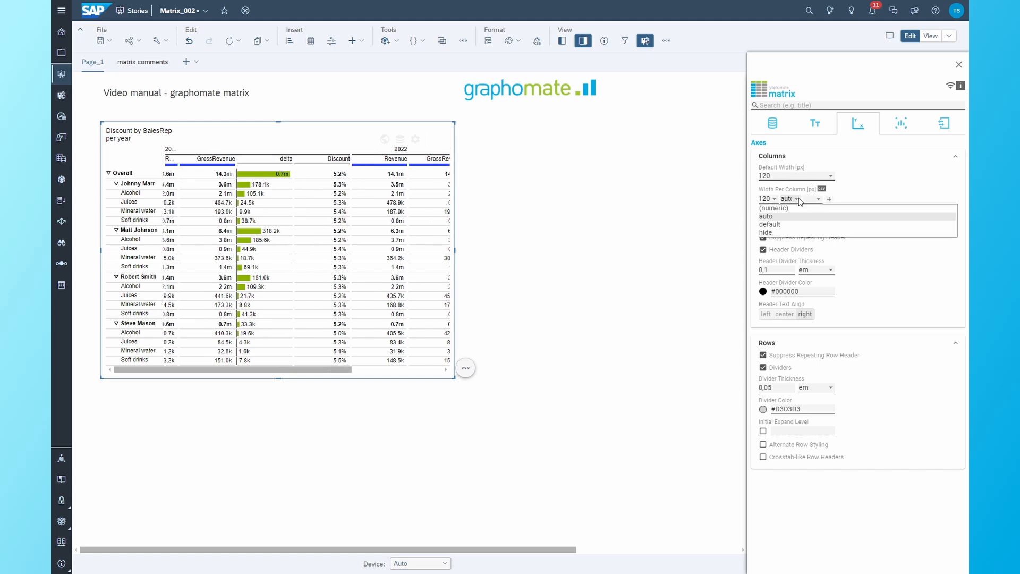
click(789, 227)
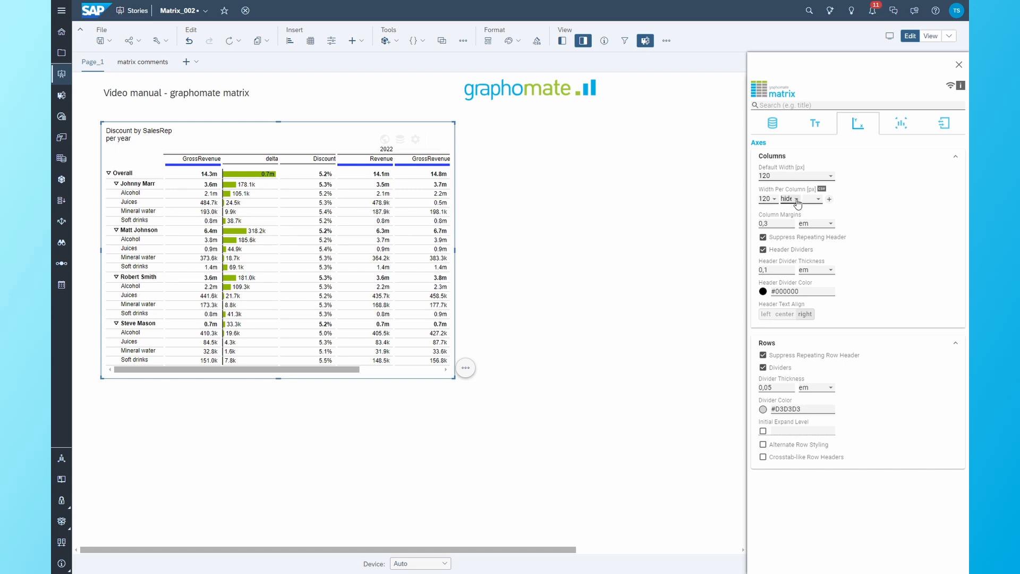
click(797, 204)
click(787, 211)
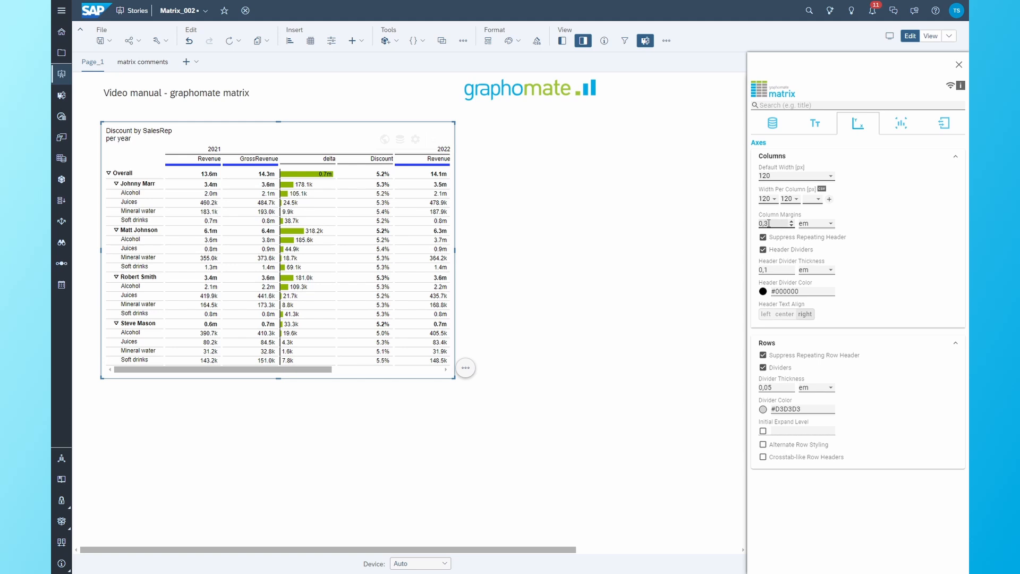
Set the column margins to 0,5 em, and go over the Suppress Repeating Header and Header Dividers options
drag(769, 224, 755, 226)
click(763, 238)
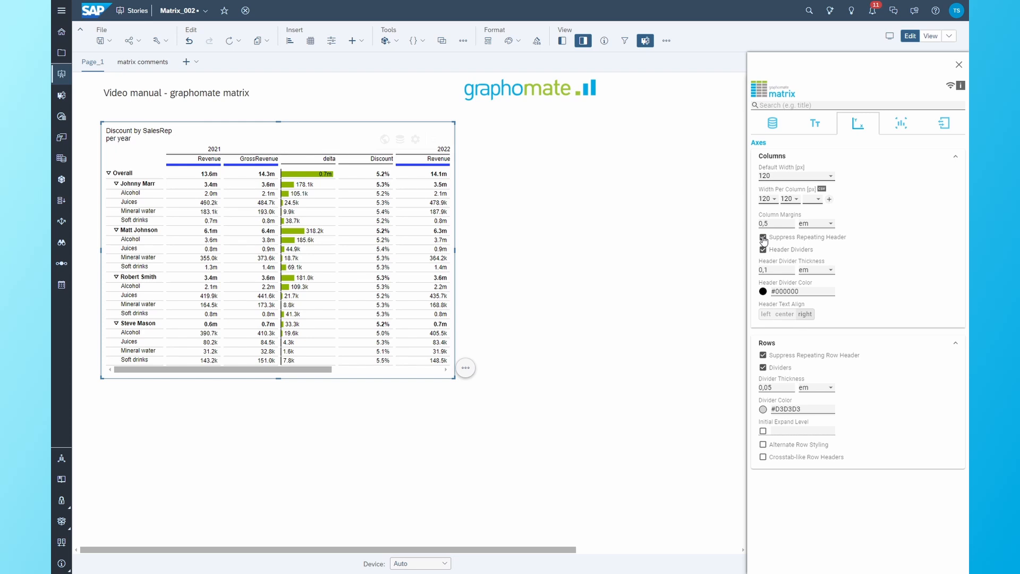
click(763, 253)
Switch Suppress Repeating Row Header off and on, and enable an initial expand level of 2 for the rows
click(763, 355)
click(764, 355)
click(763, 431)
click(832, 429)
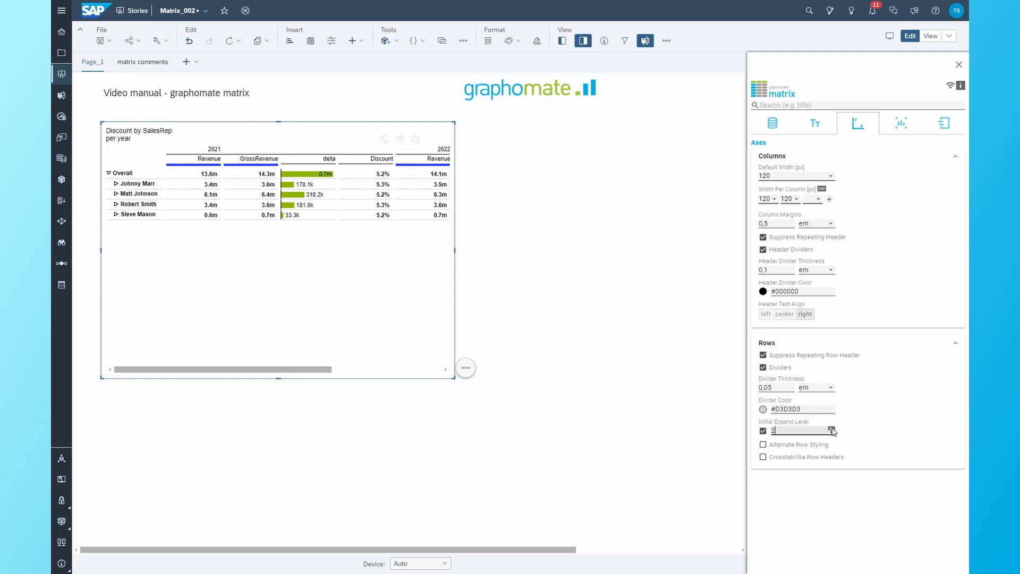
Try Alternate Row Styling and Crosstab-like Row Headers, switching each off again, and disable the initial expand level
click(784, 446)
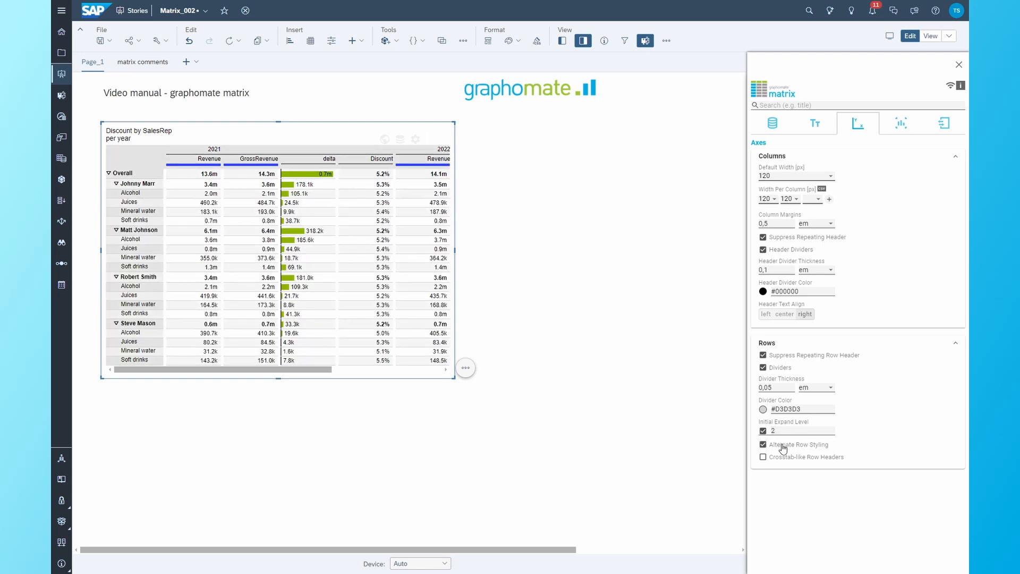
click(783, 446)
click(777, 457)
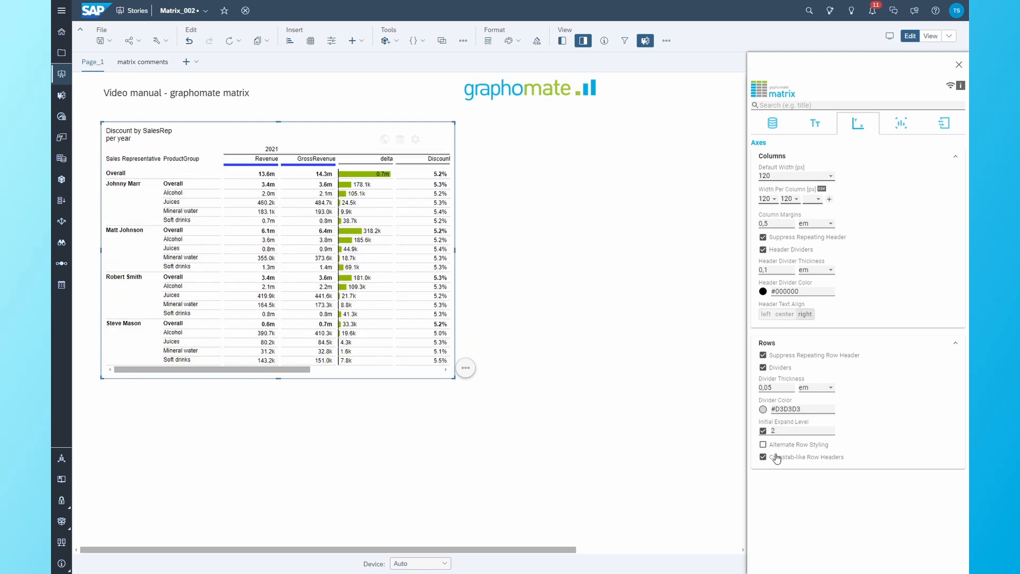
click(777, 458)
click(763, 432)
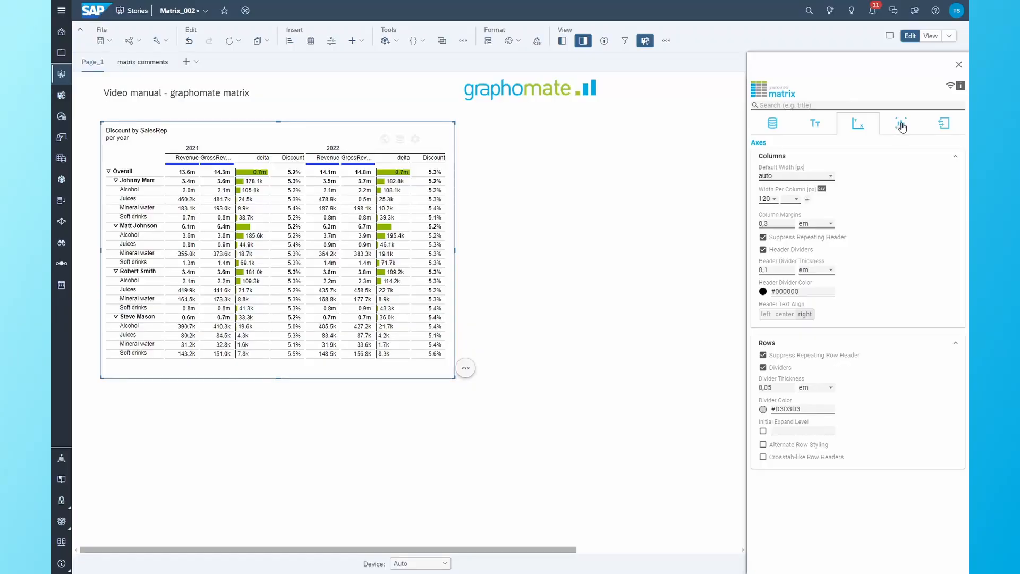
Open the delta bar chart assignment in the matrix's chart-specific settings
click(901, 123)
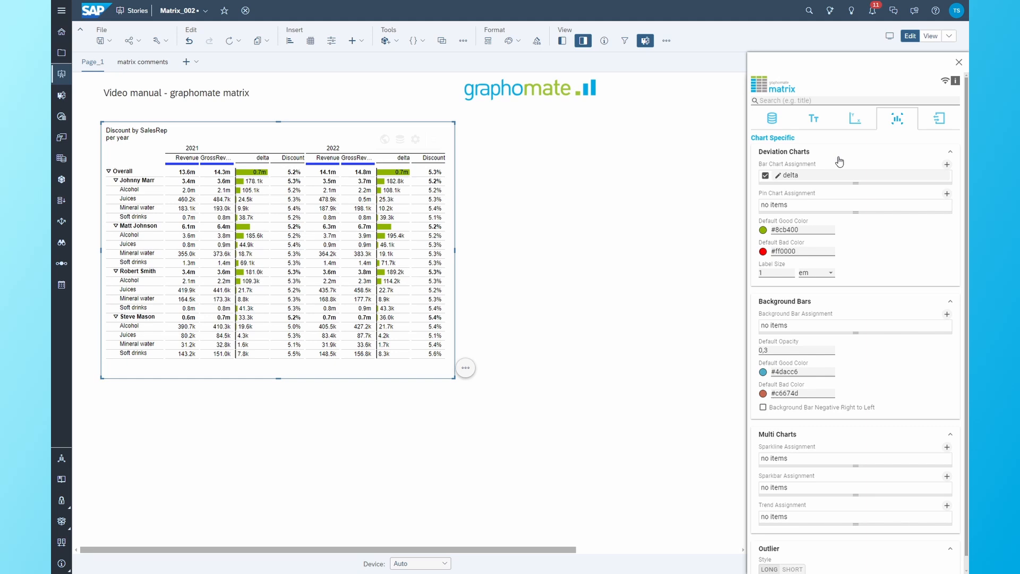
mouse_move(812, 180)
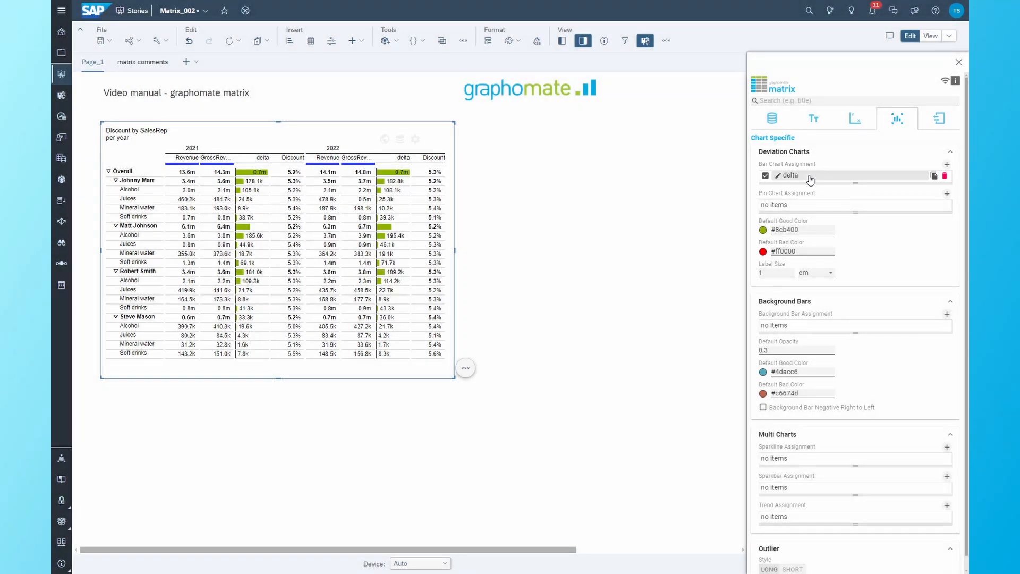
click(810, 178)
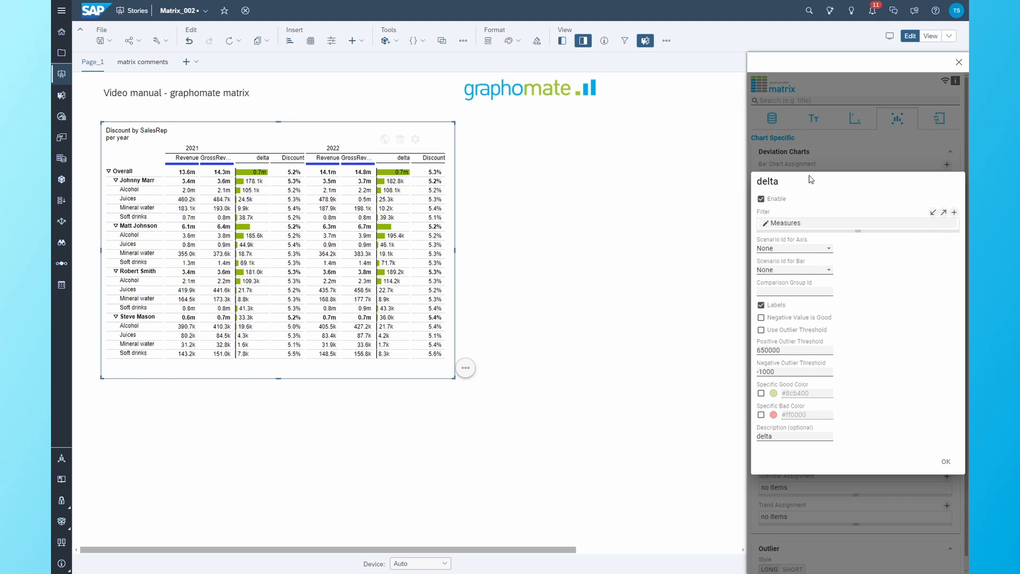
Try scenario AC for the axis and for the bar of the delta bar chart, resetting each to None
click(827, 251)
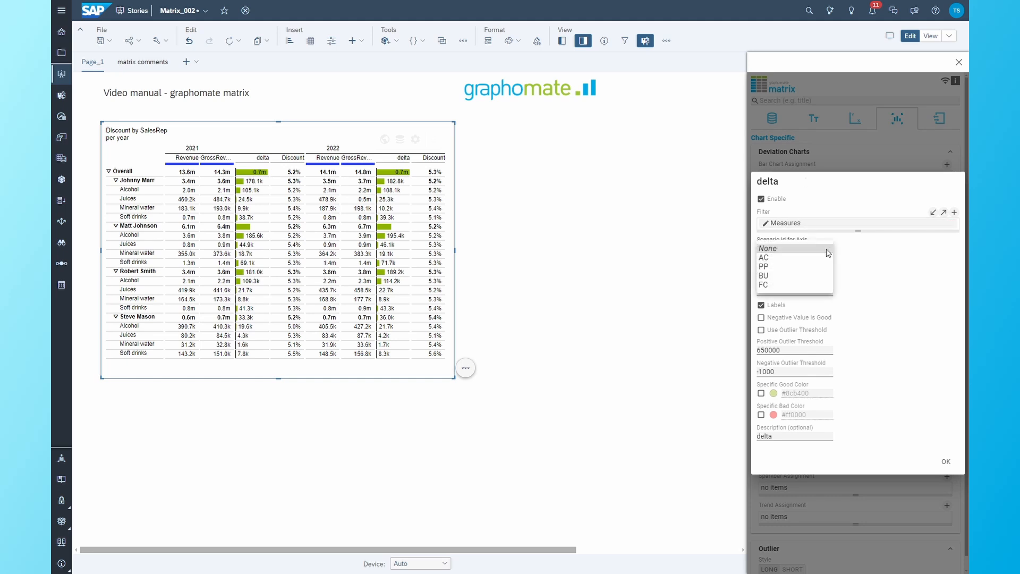
click(815, 258)
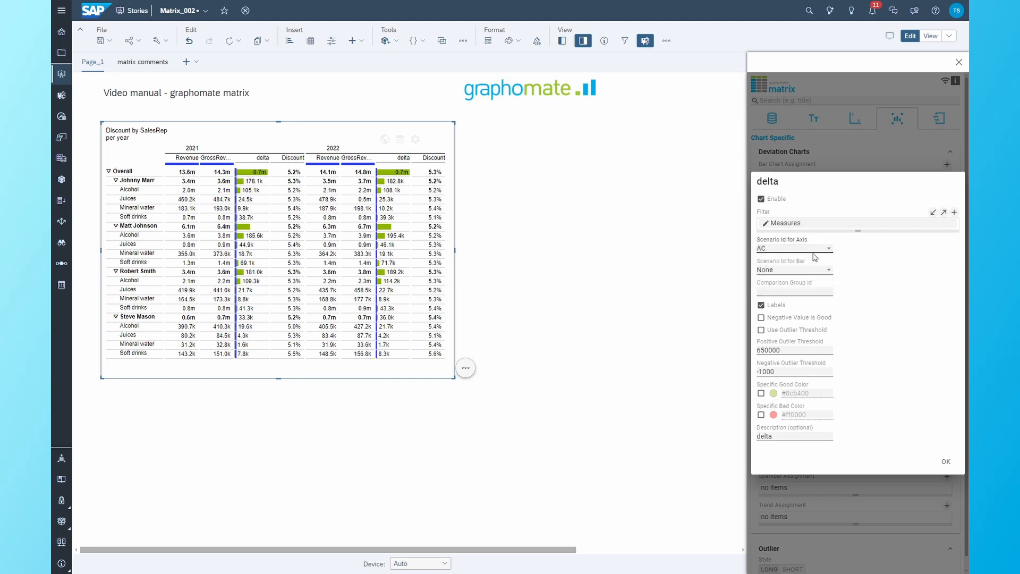
click(815, 250)
click(795, 239)
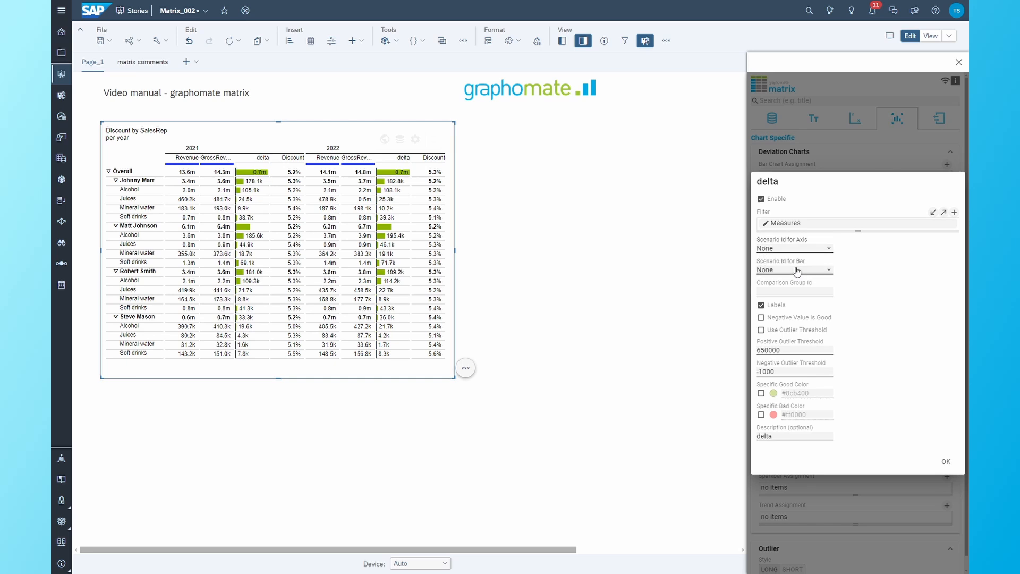
click(798, 271)
click(797, 280)
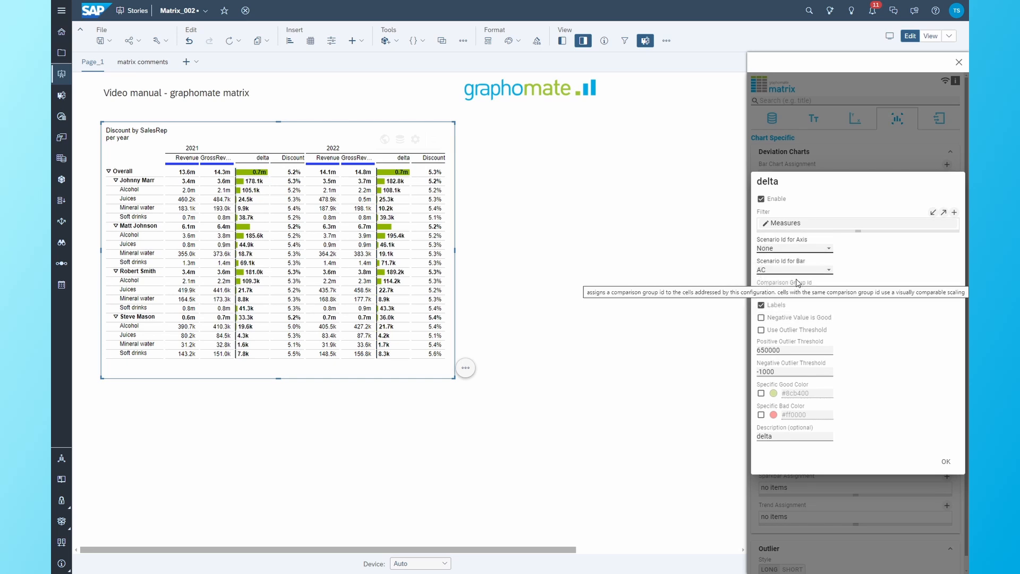
click(798, 271)
click(789, 266)
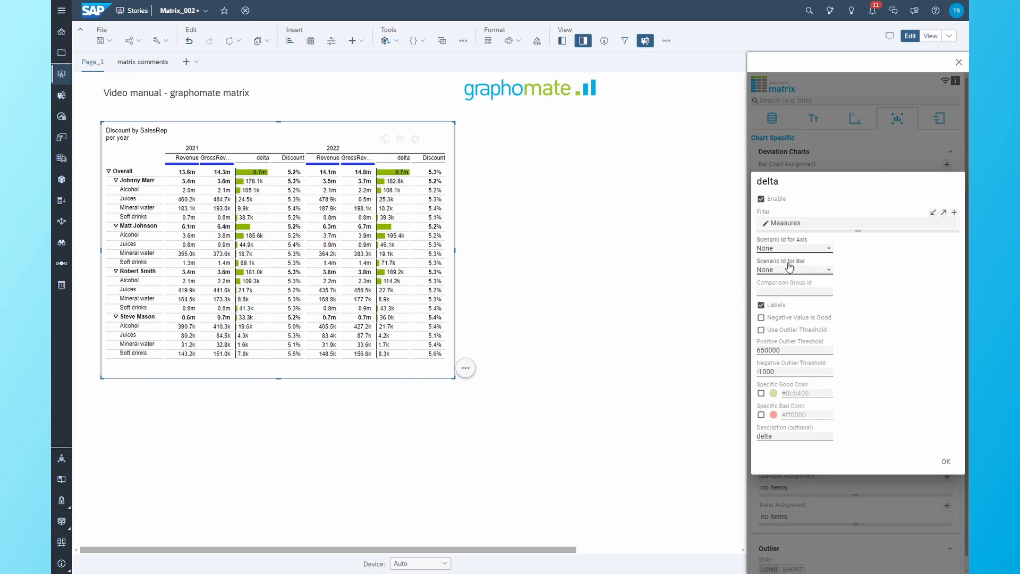
Set the delta bar chart's Comparison Group Id to A, enable Use Outlier Threshold, and apply the assignment
click(796, 291)
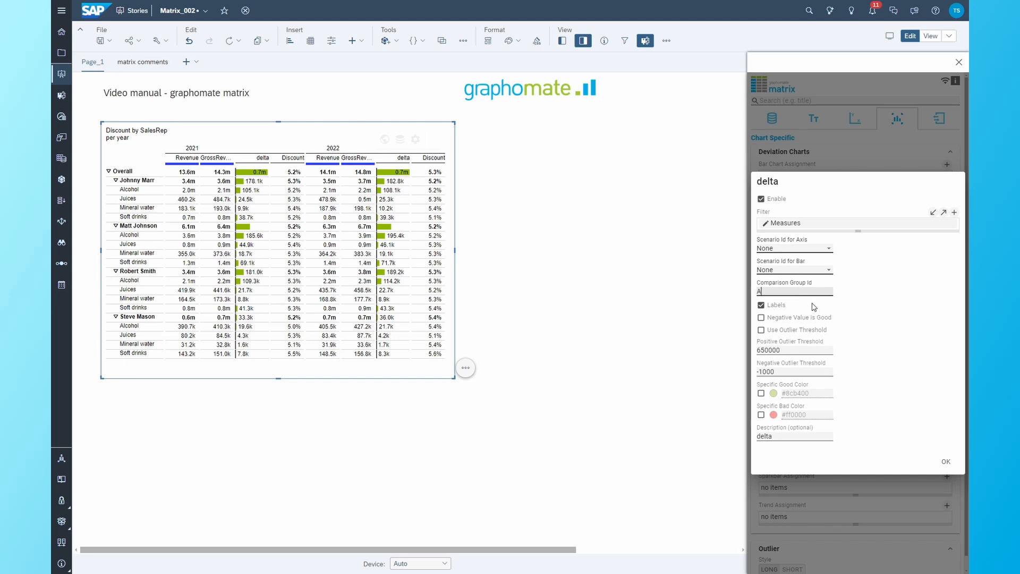
click(828, 306)
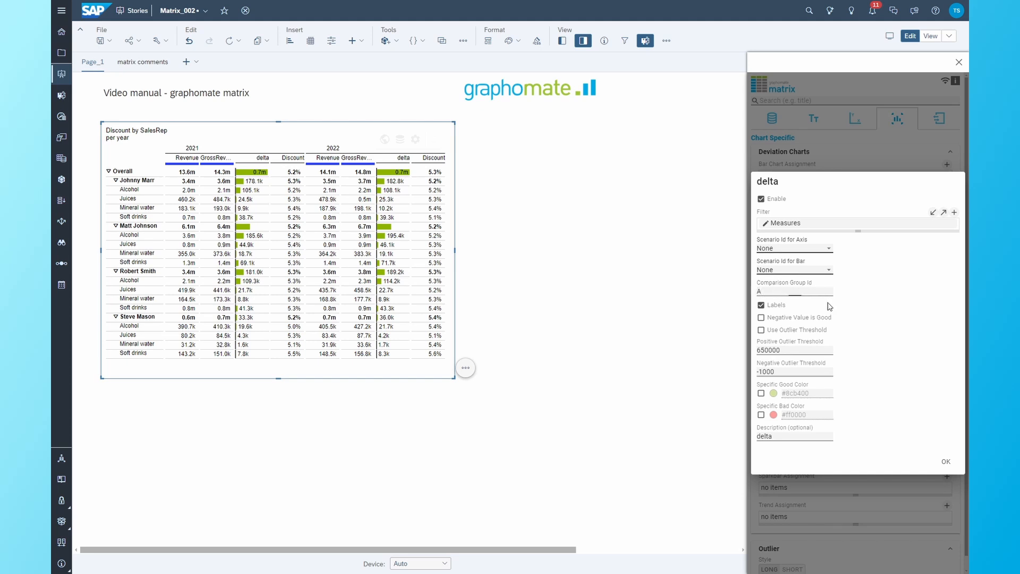
click(762, 307)
click(761, 330)
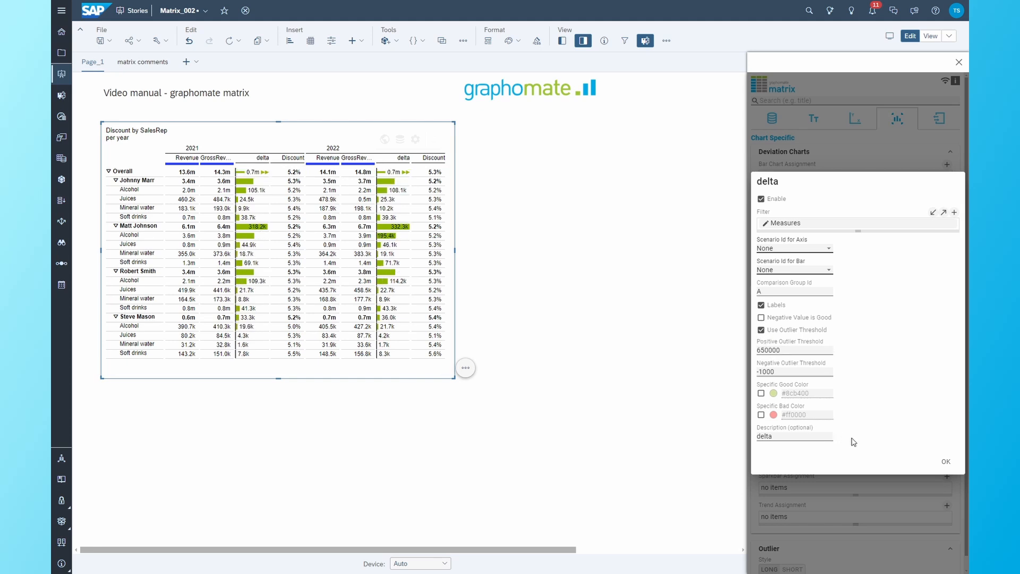
click(941, 462)
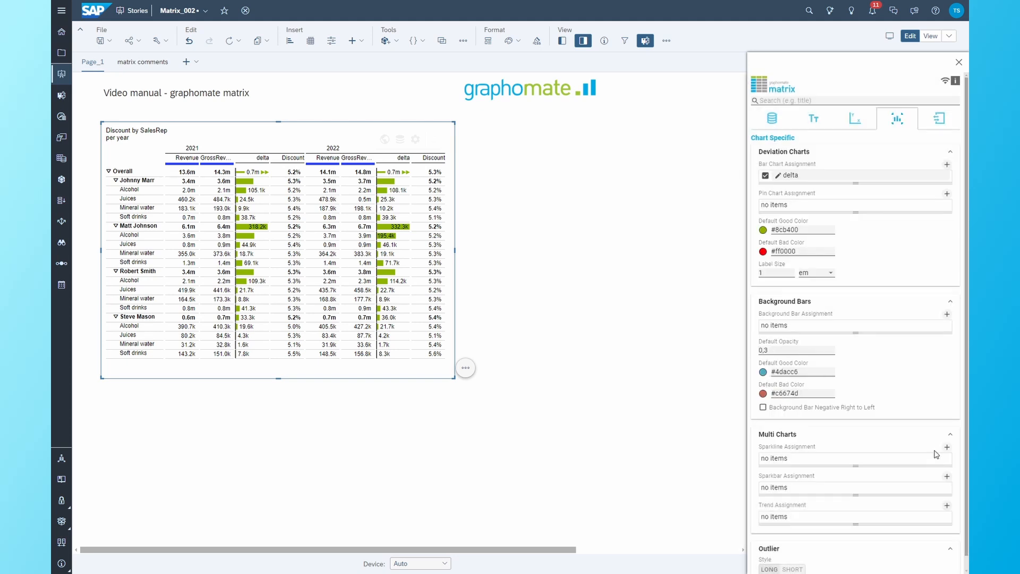
click(814, 329)
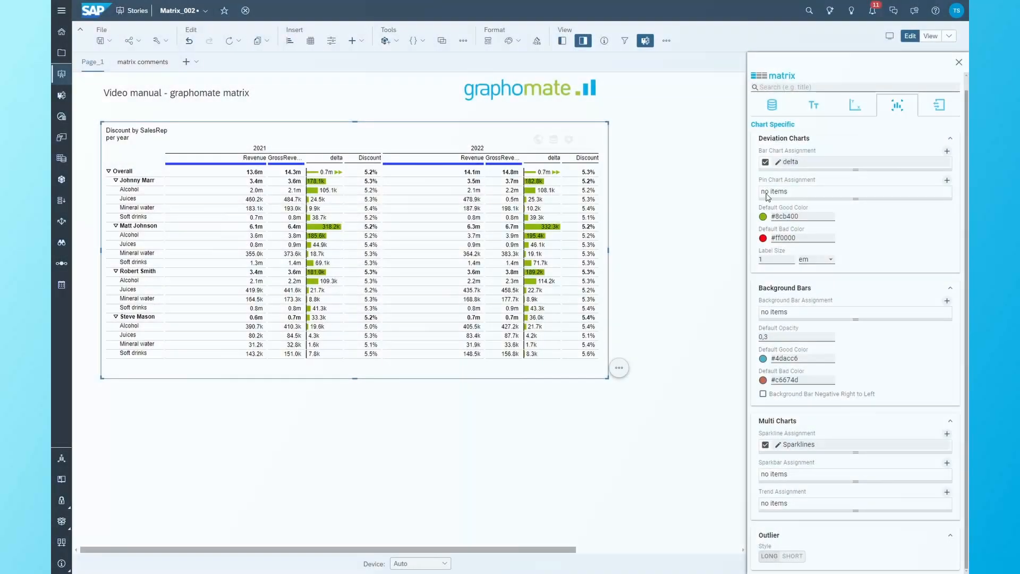
Add the Date dimension to the matrix rows and set its hierarchy to Level 3
click(553, 140)
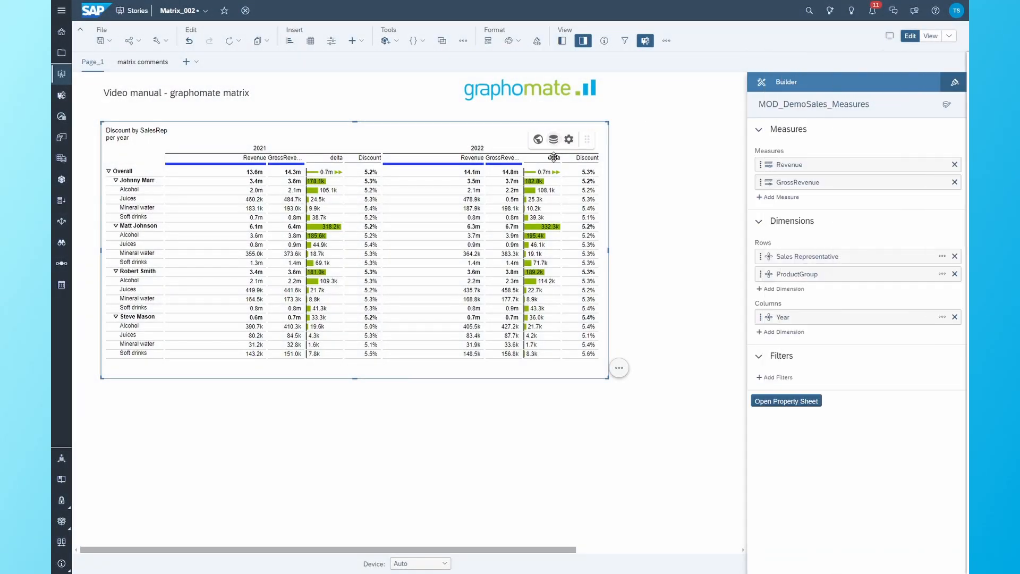
click(780, 288)
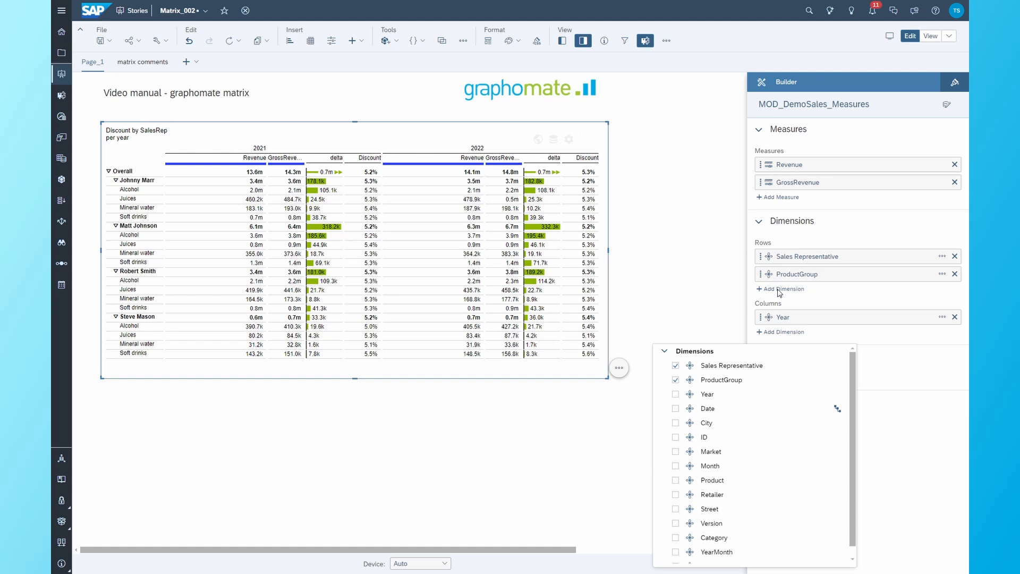
click(676, 410)
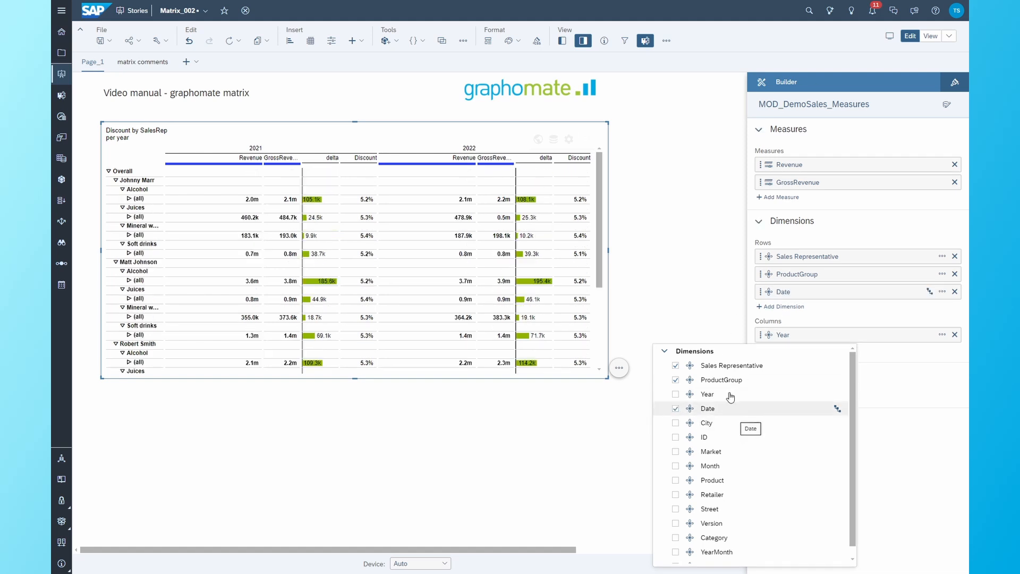
click(860, 315)
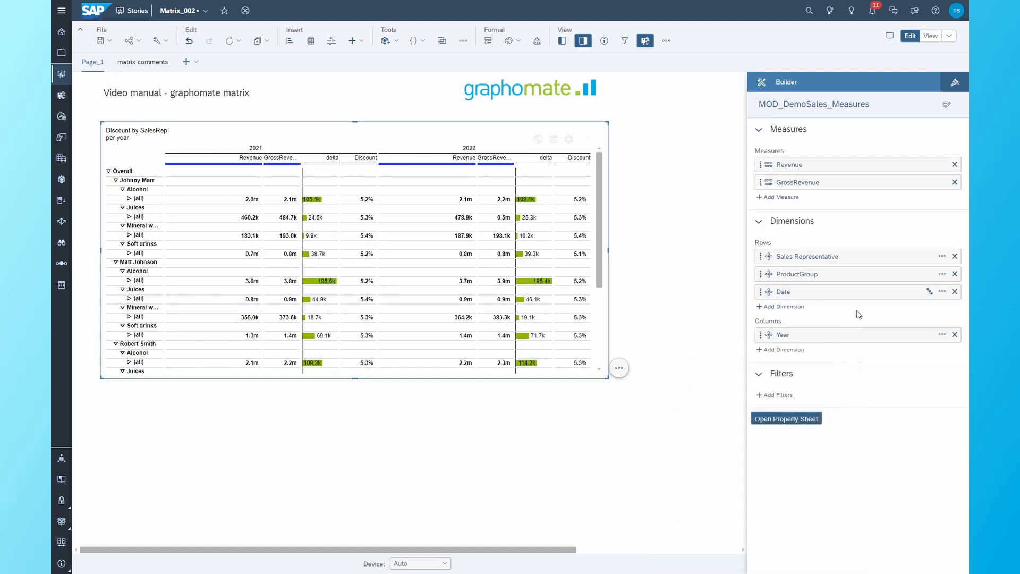
click(929, 291)
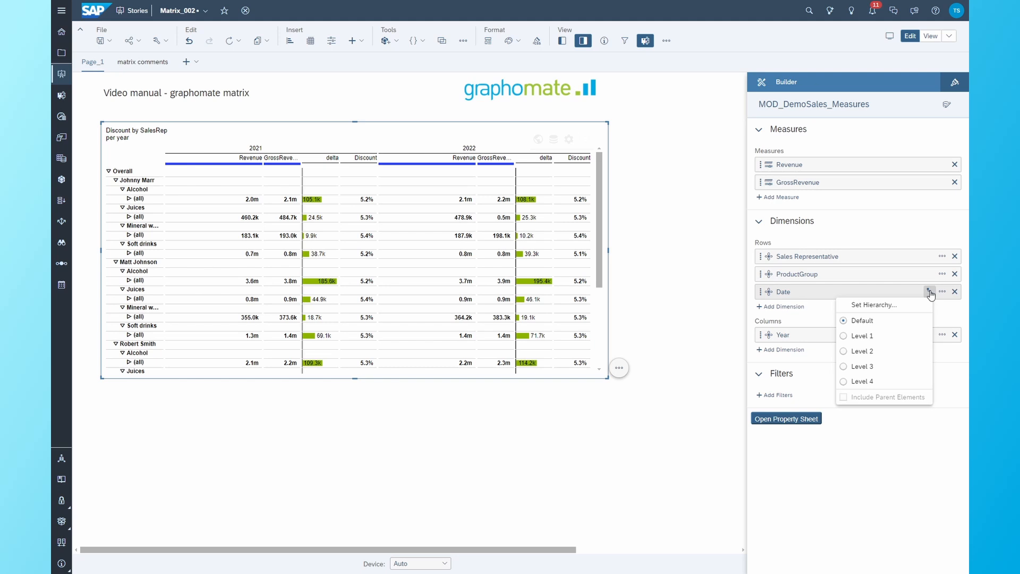
click(848, 366)
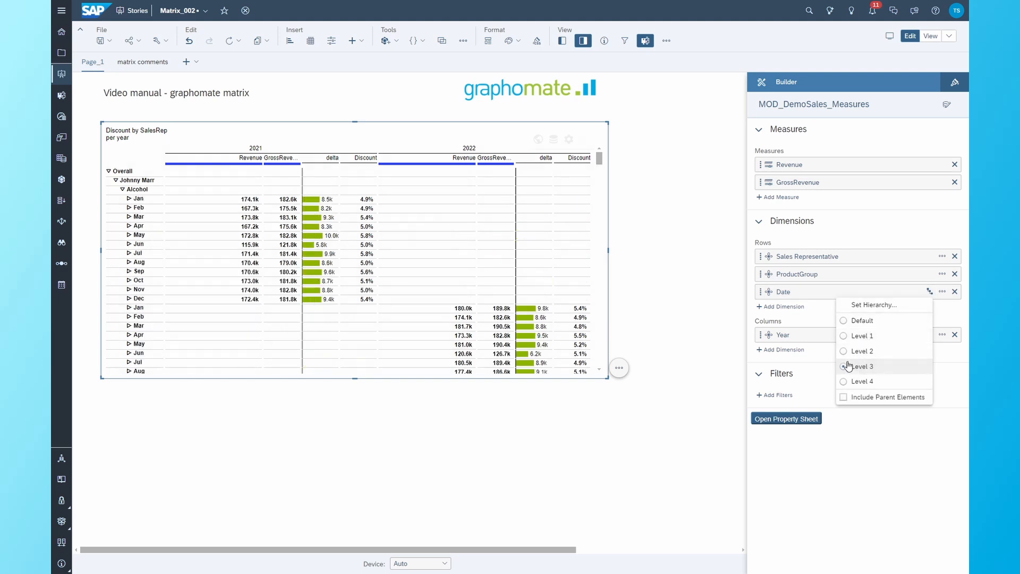
click(813, 320)
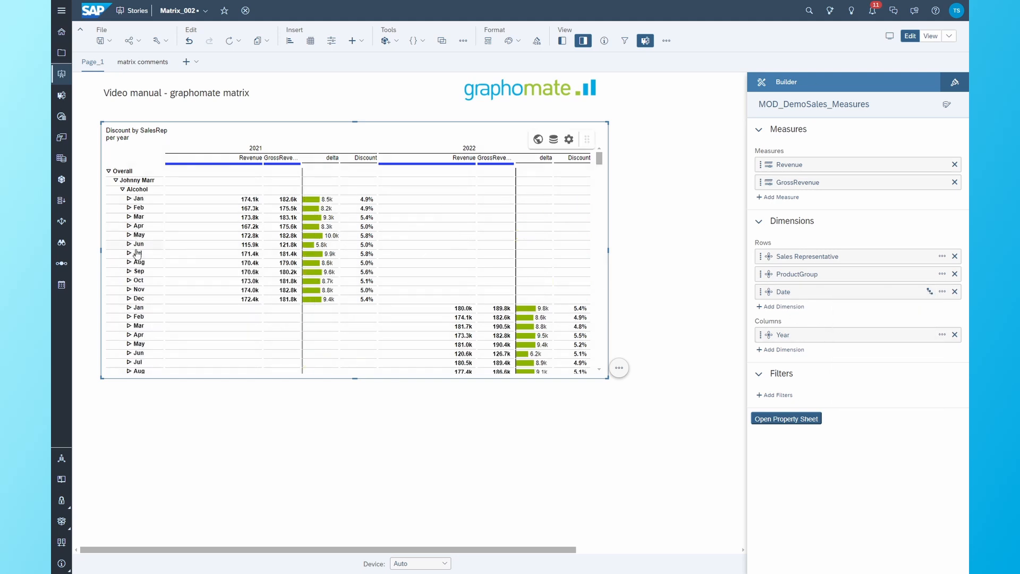
Add an additional axis named Months to the matrix data settings and assign the Date dimension to it
click(570, 139)
click(771, 118)
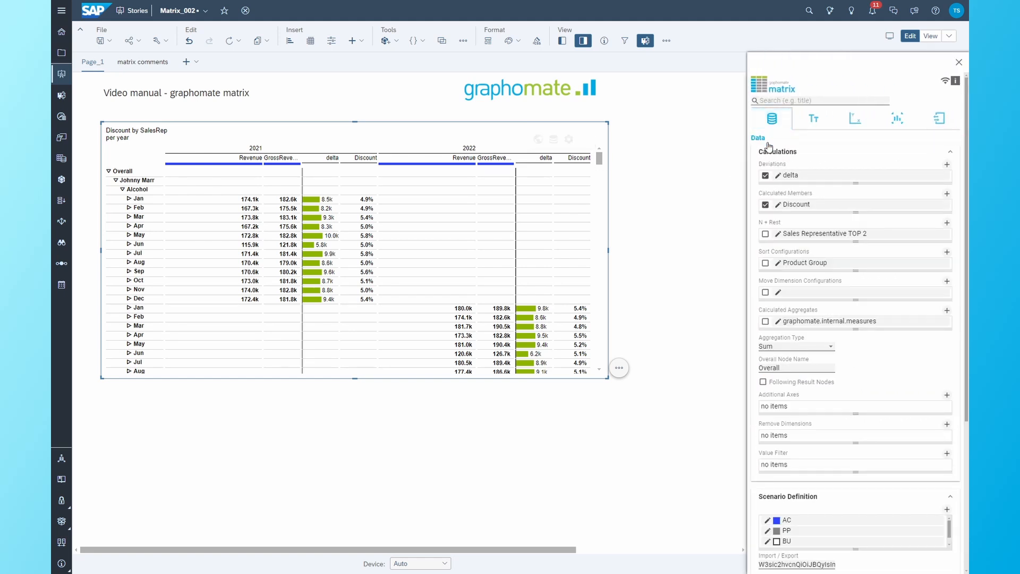
click(891, 411)
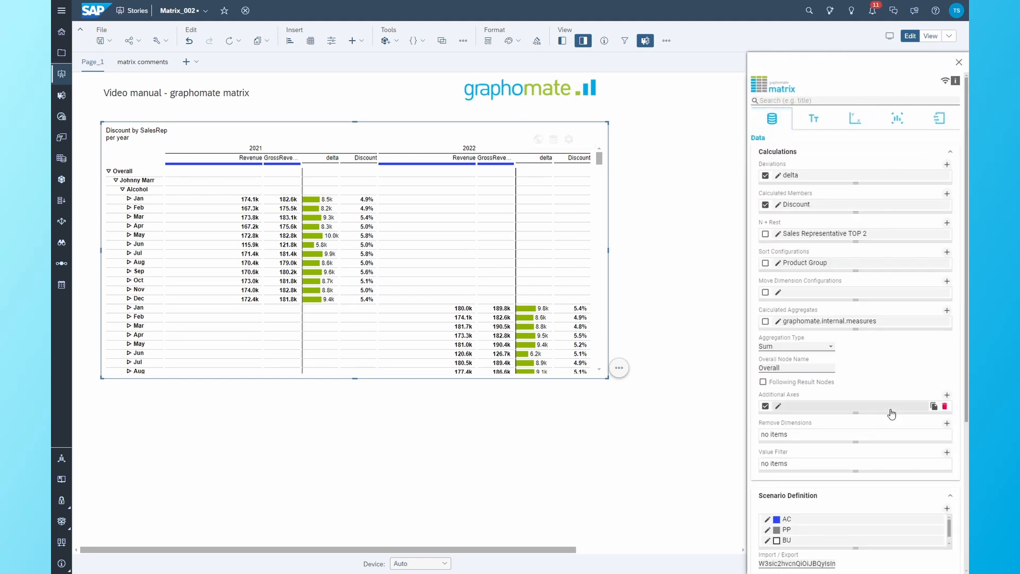
click(889, 409)
click(792, 312)
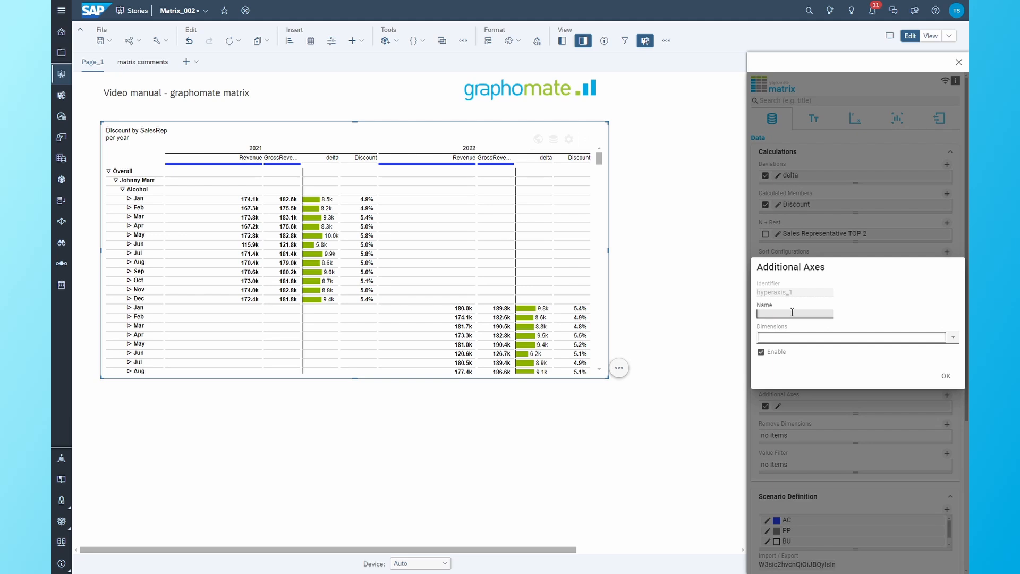
text(Months)
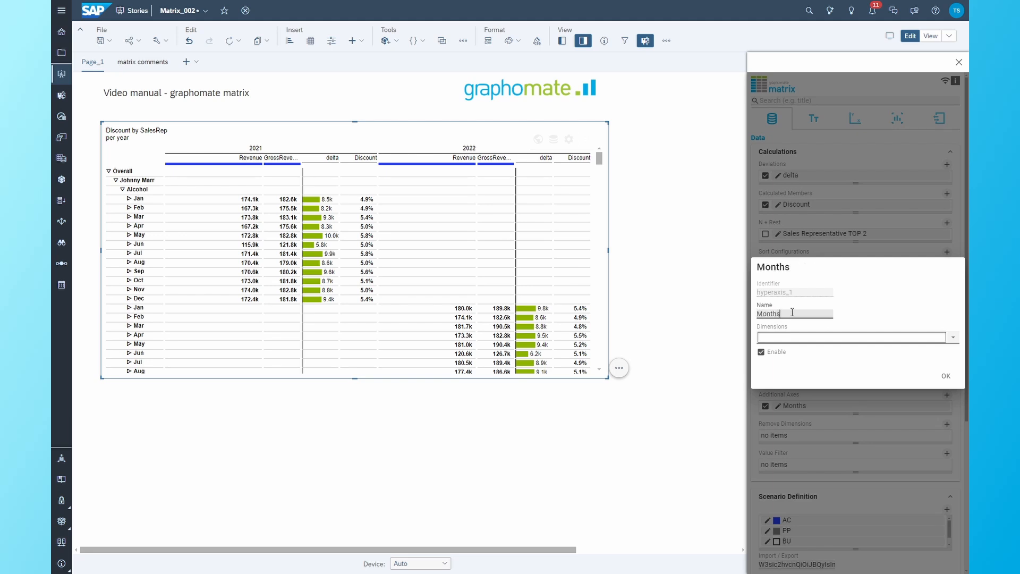
click(796, 336)
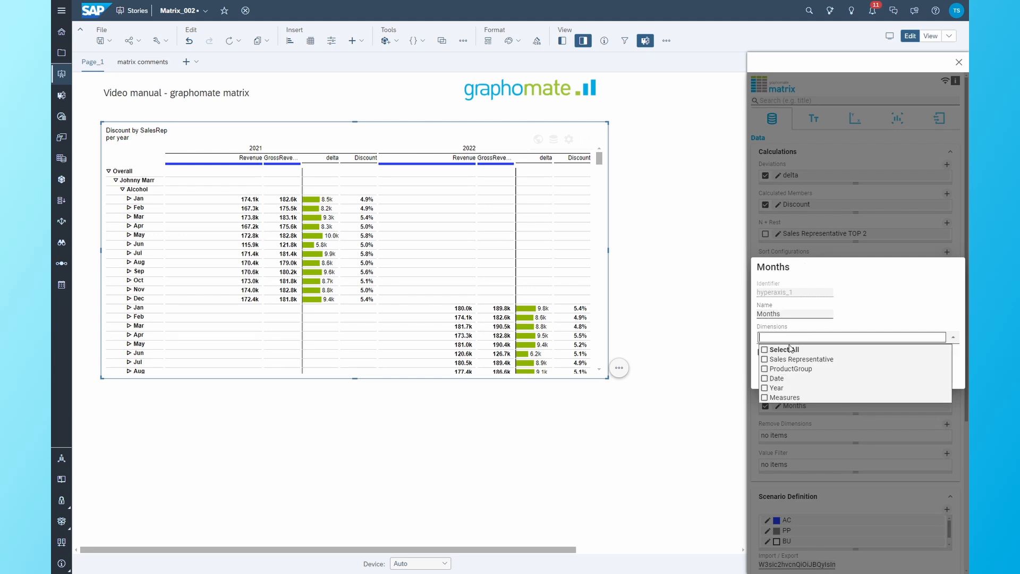
click(765, 379)
click(862, 319)
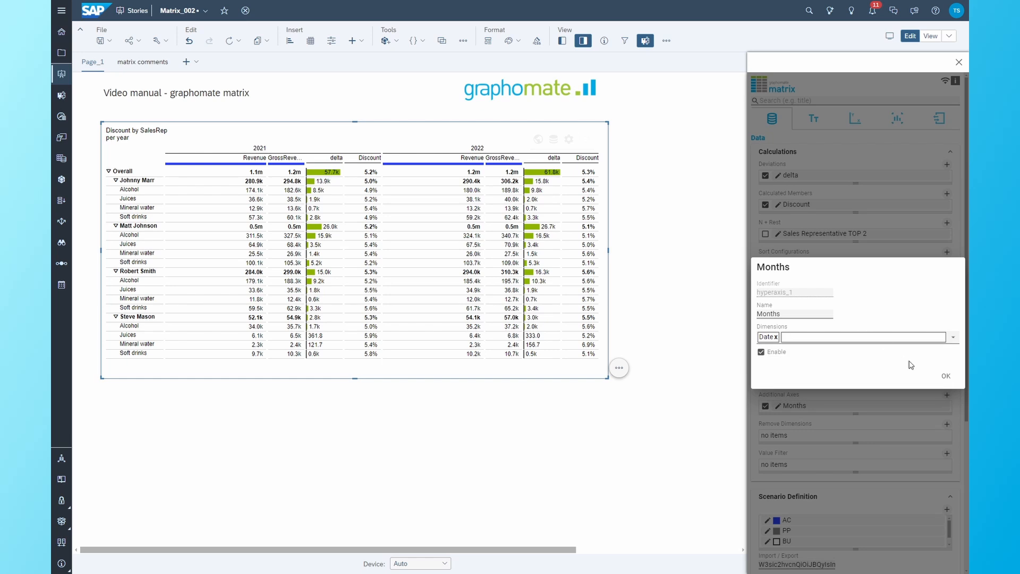
click(947, 377)
Set the Sparklines assignment's target axis to Months and include aggregates
click(894, 120)
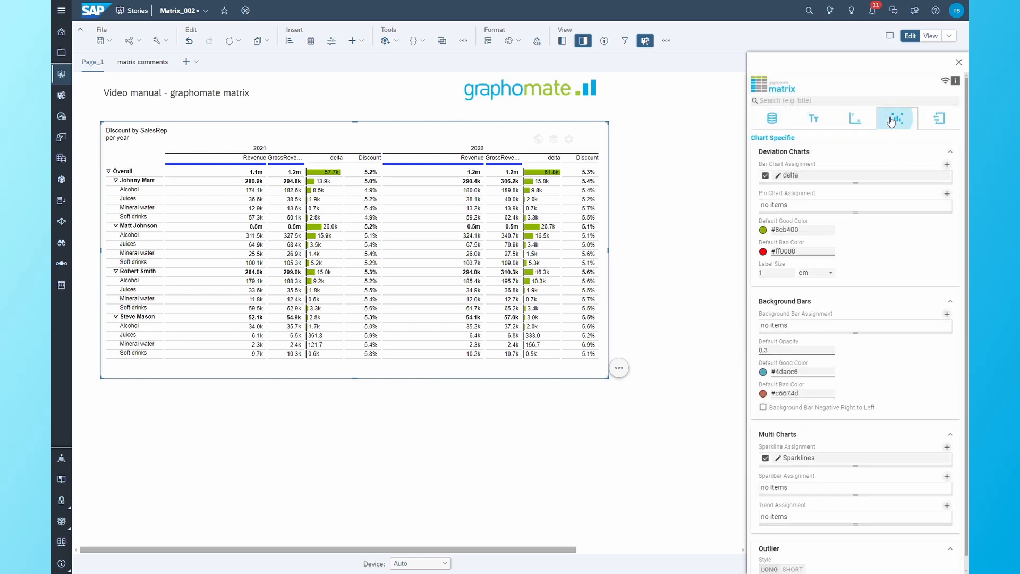
click(847, 459)
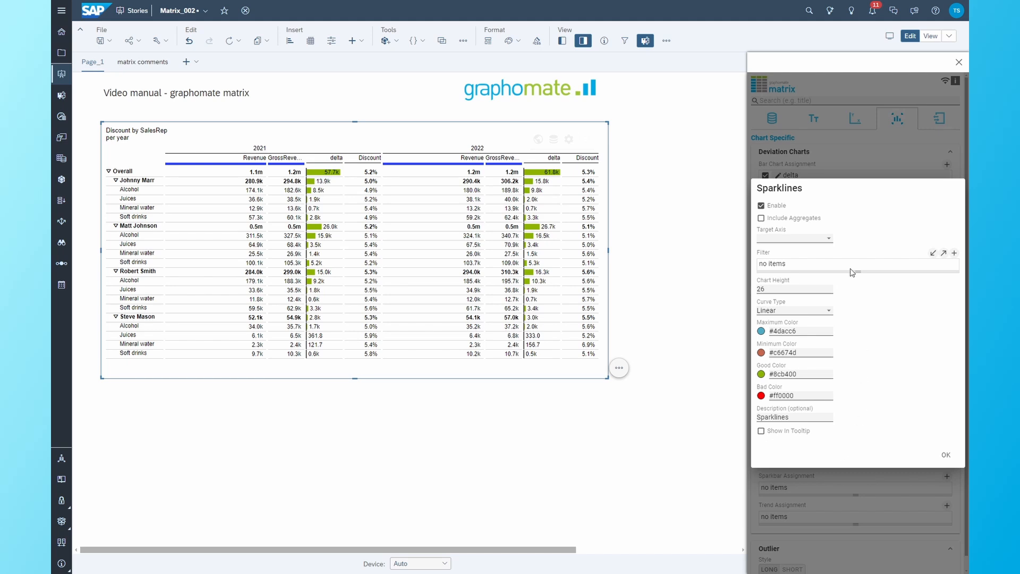
click(794, 238)
click(777, 246)
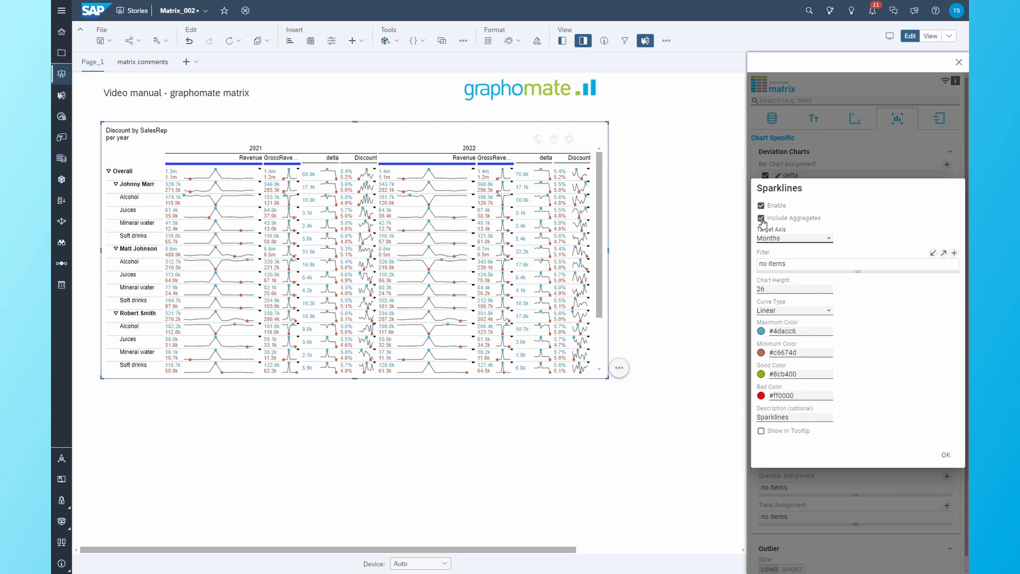
Filter the Sparklines assignment to the Revenue member of the Measures dimension and choose its curve type
click(807, 266)
click(808, 266)
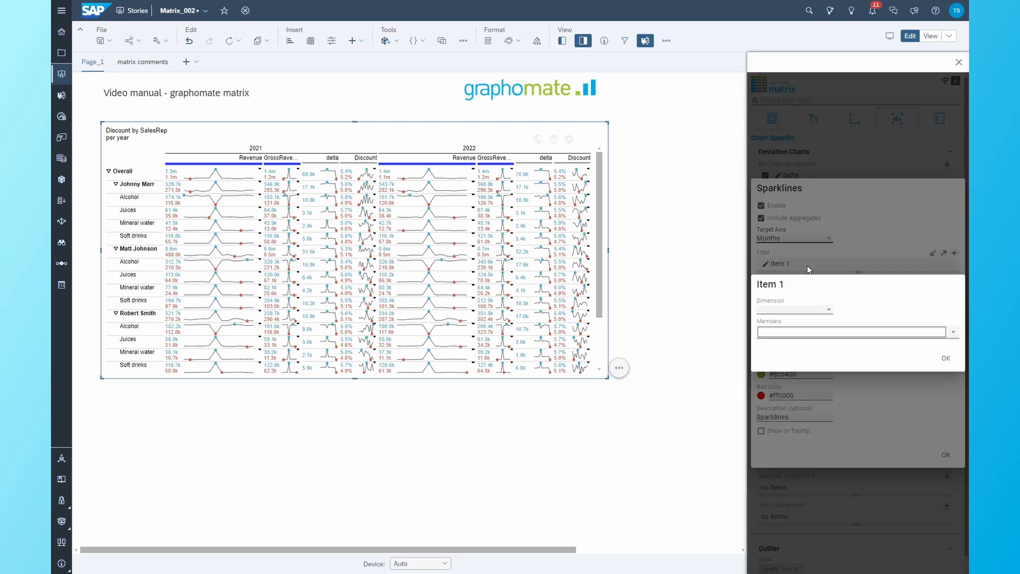
click(813, 310)
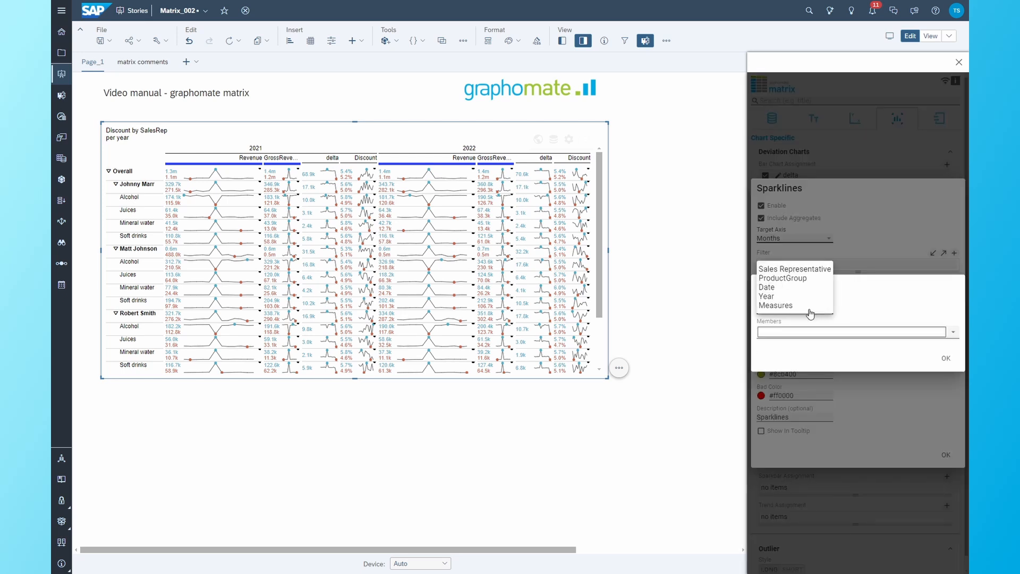
click(783, 306)
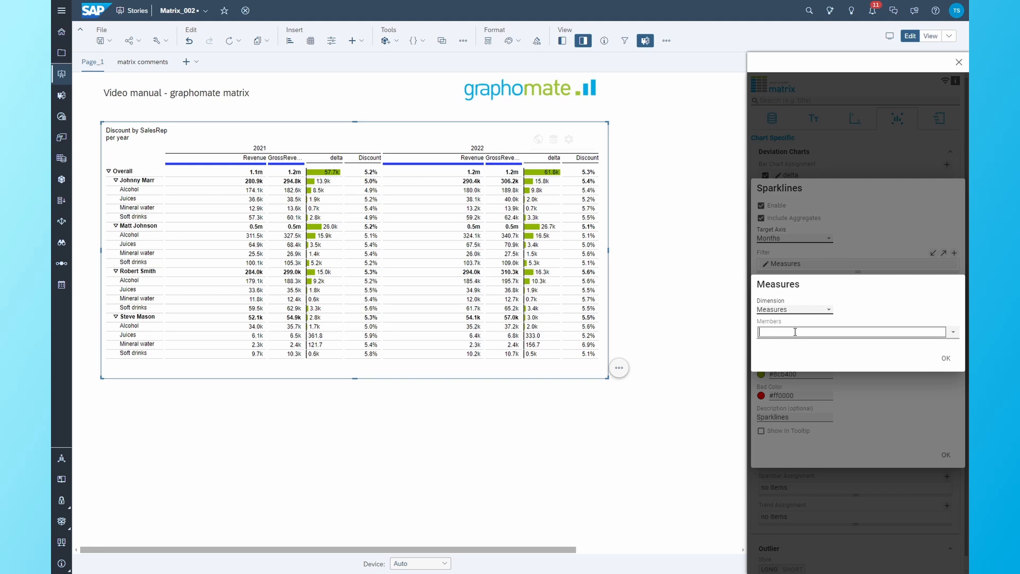
click(795, 331)
click(765, 355)
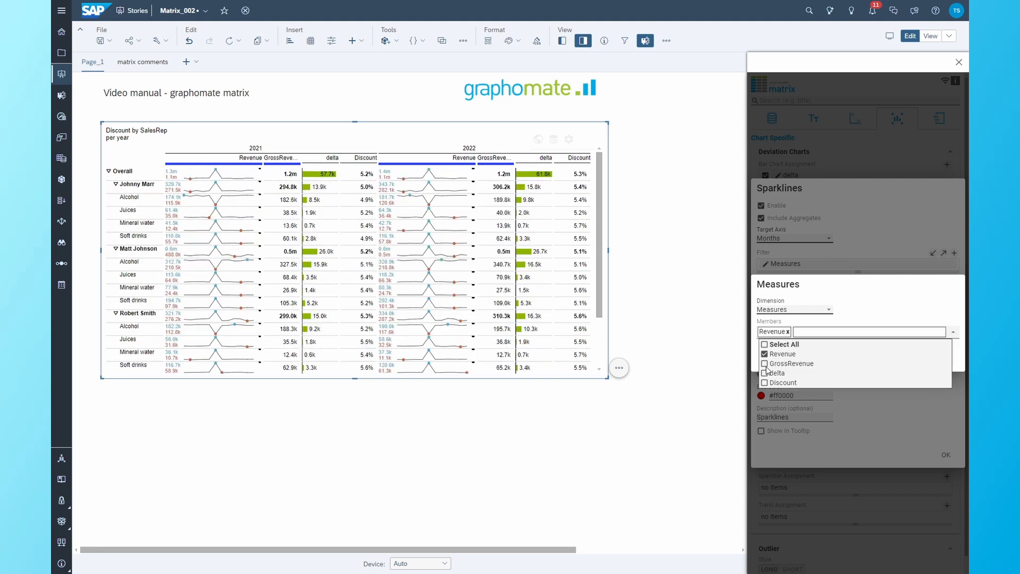
click(896, 305)
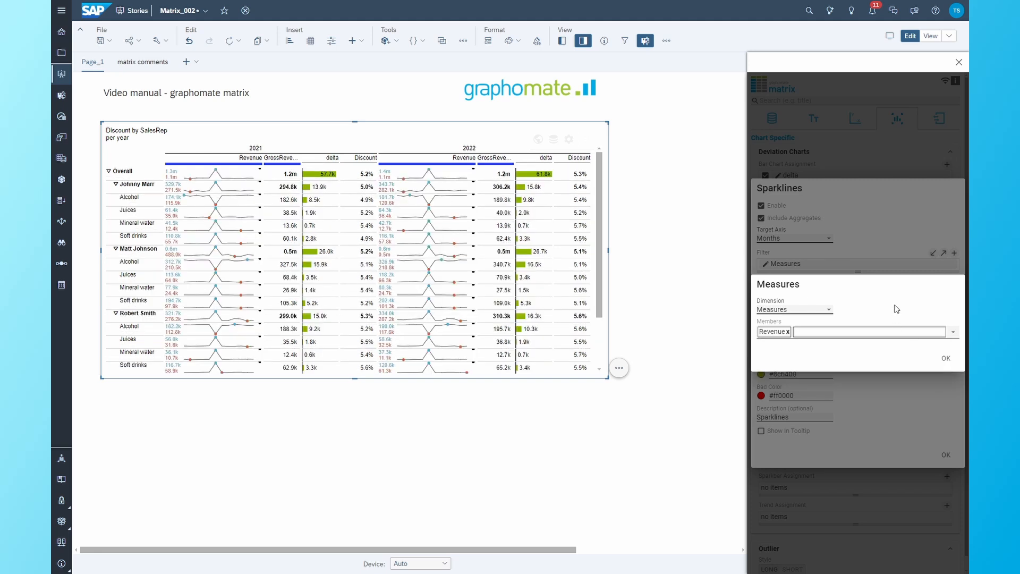
click(947, 358)
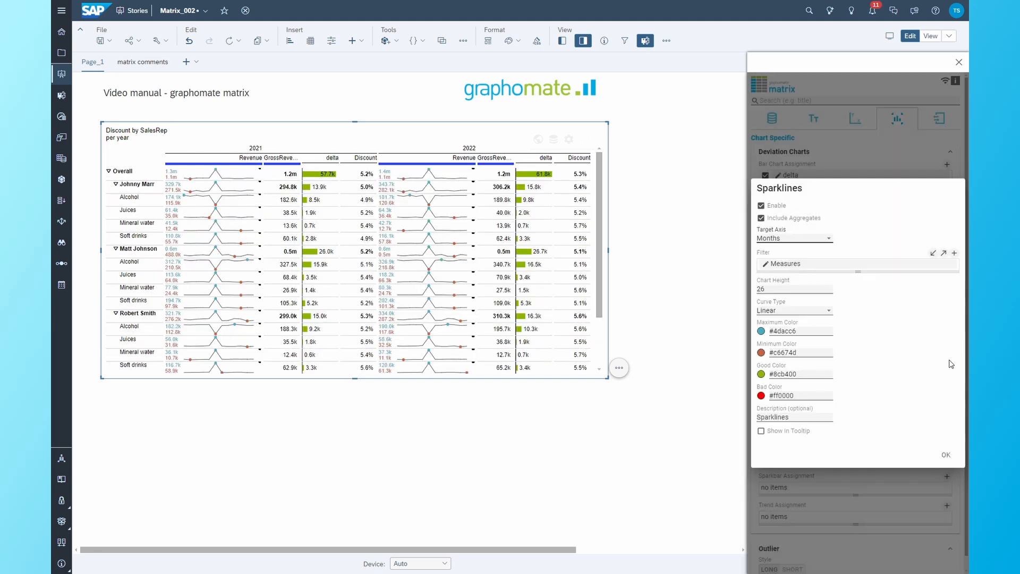
click(795, 311)
click(783, 320)
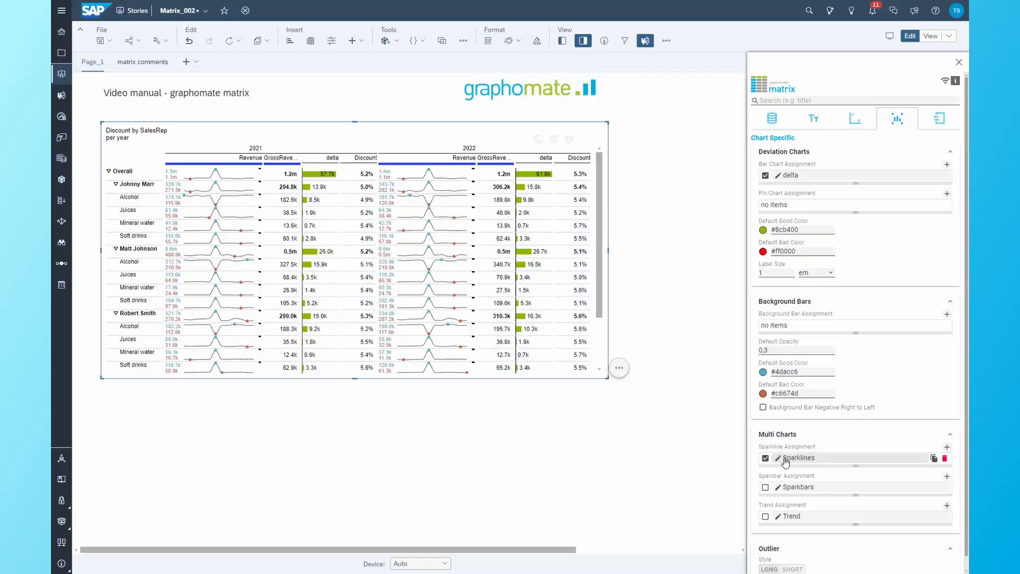
Disable the Sparklines assignment, try the Sparkbars assignment, and enable the Trend assignment in its place
click(765, 459)
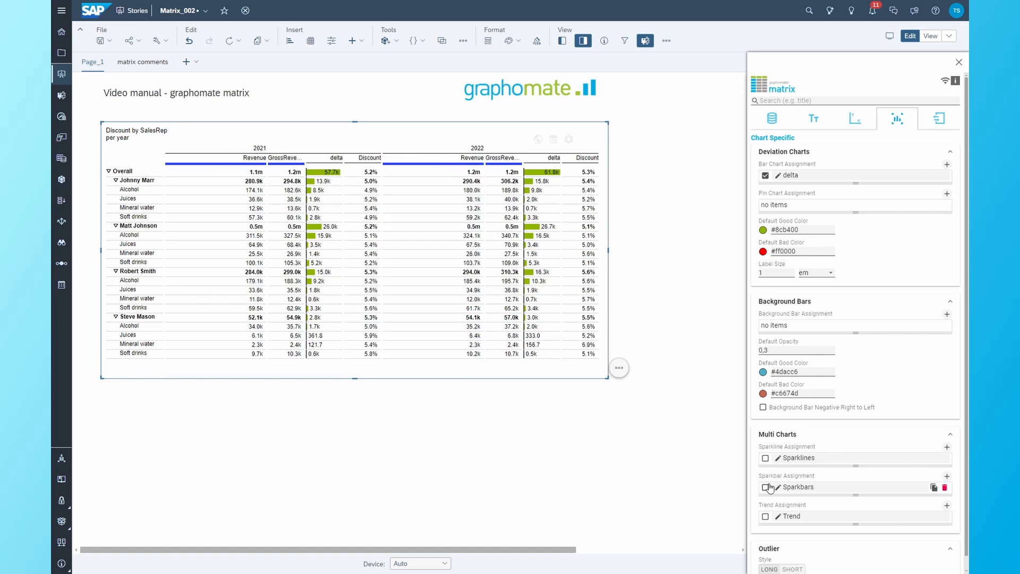
click(766, 487)
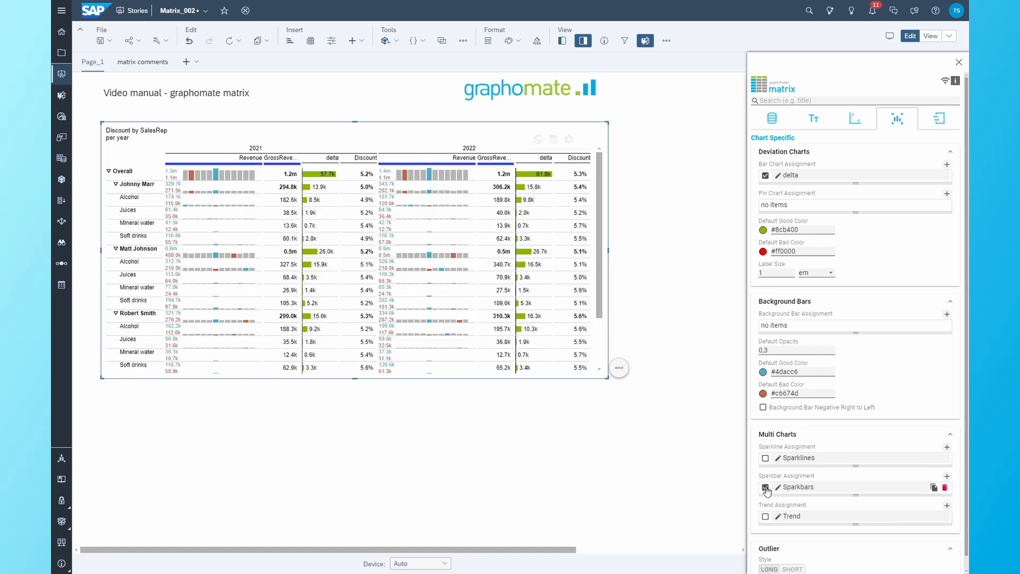
click(765, 487)
click(765, 516)
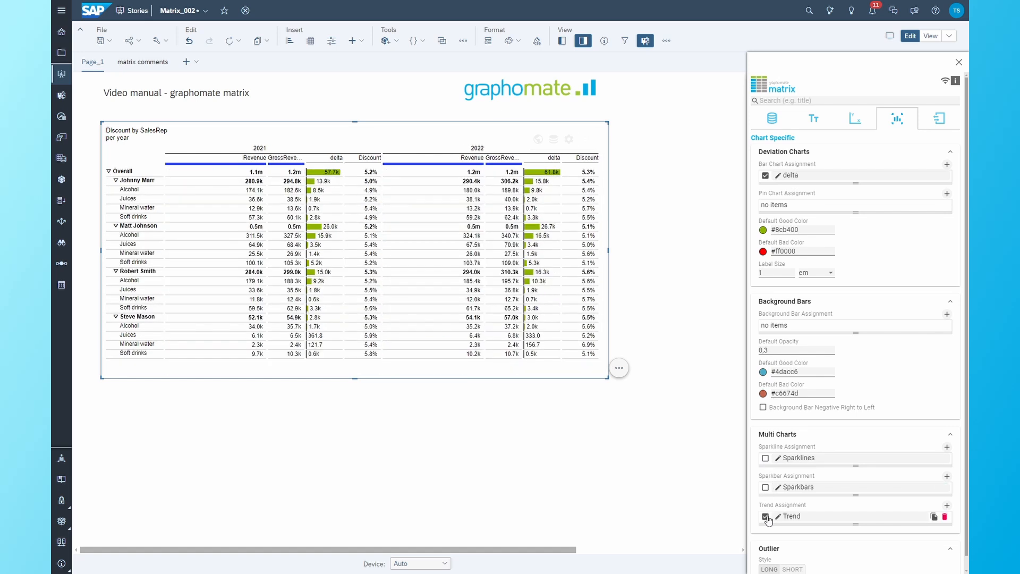
Set the Trend assignment's scaling factor to 100 and apply it
click(830, 519)
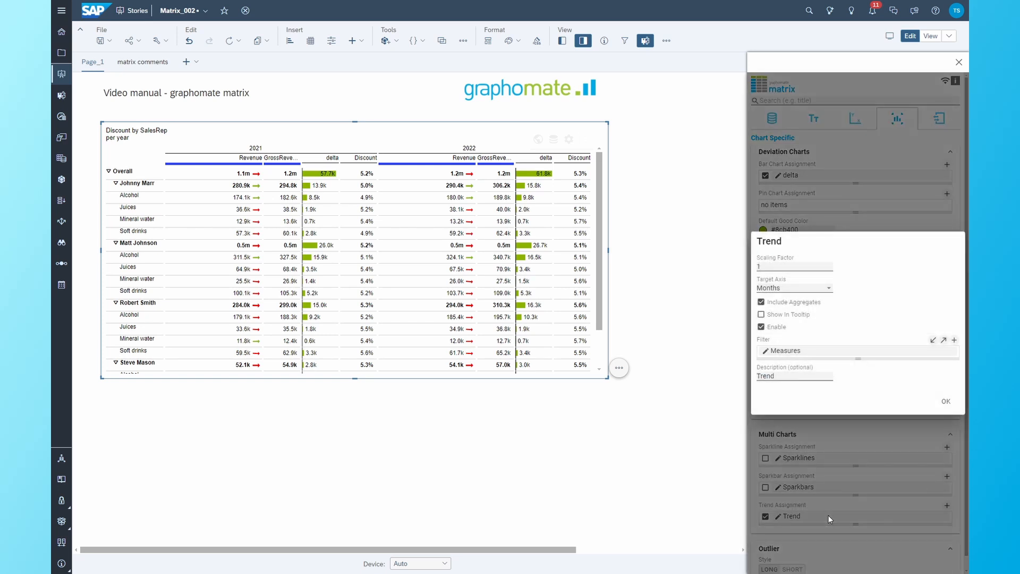
click(769, 265)
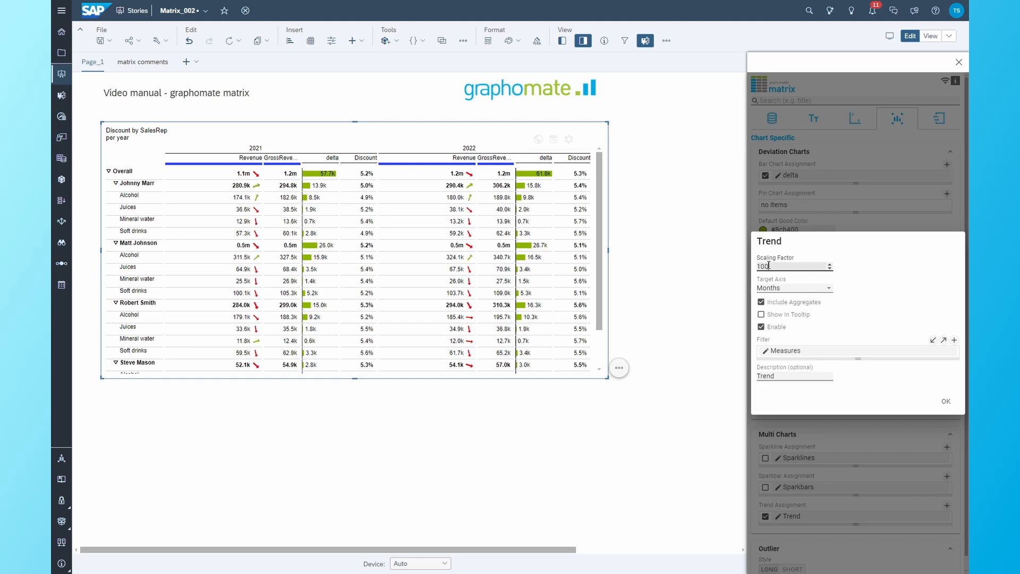
click(947, 402)
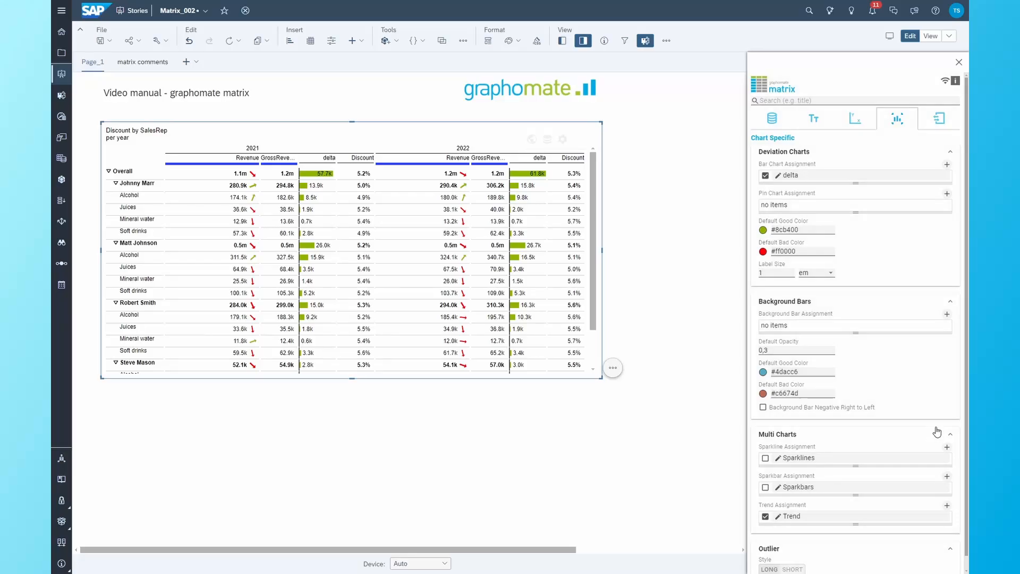
Save the template server URL in the Input Output settings and store the matrix state as a template named Test
click(938, 121)
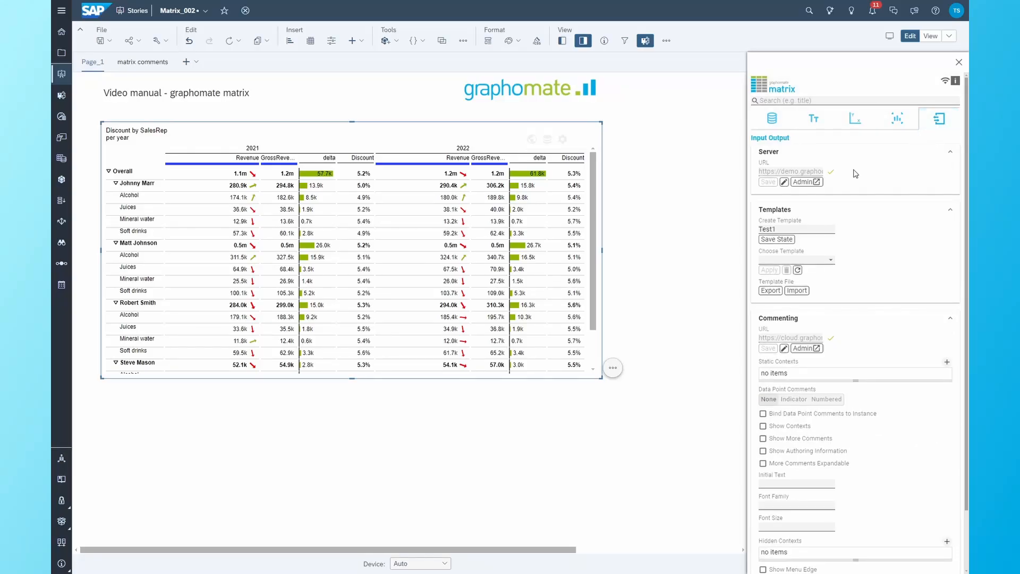
click(785, 182)
click(787, 170)
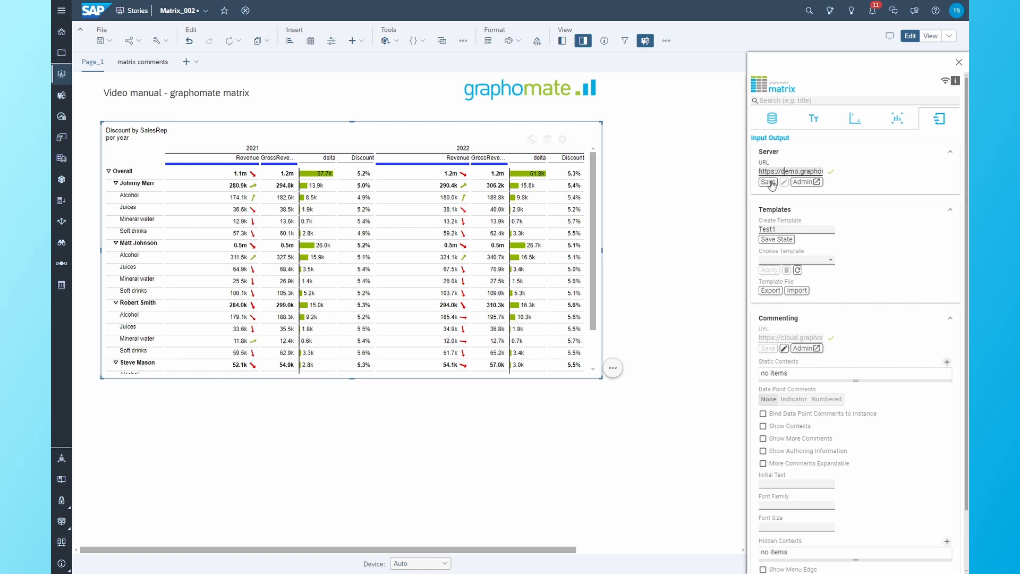
click(769, 182)
click(791, 227)
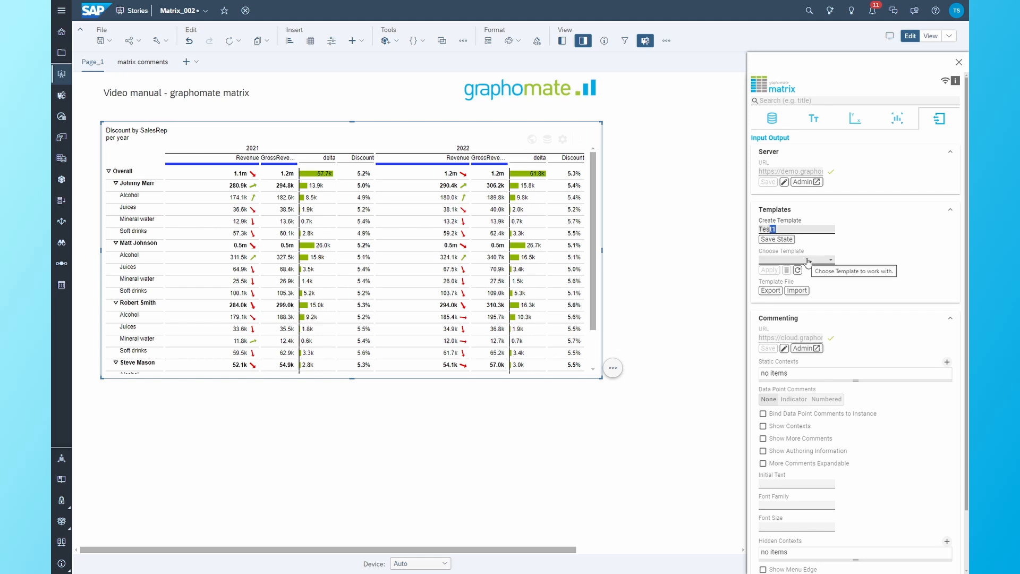
click(783, 239)
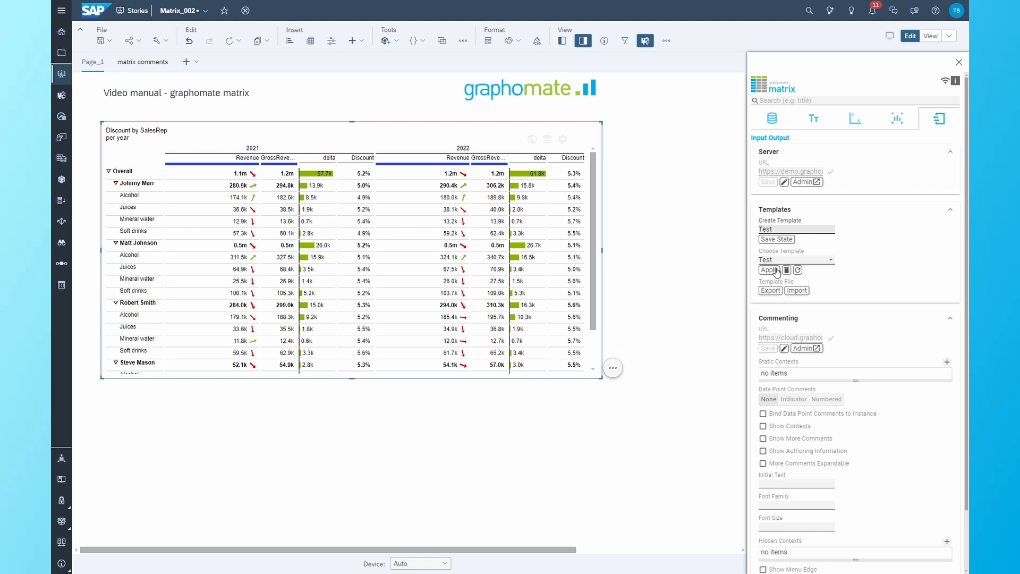
Apply the Test template to the matrix on the matrix comments page and export it as a GMT file to the Templates folder
click(143, 61)
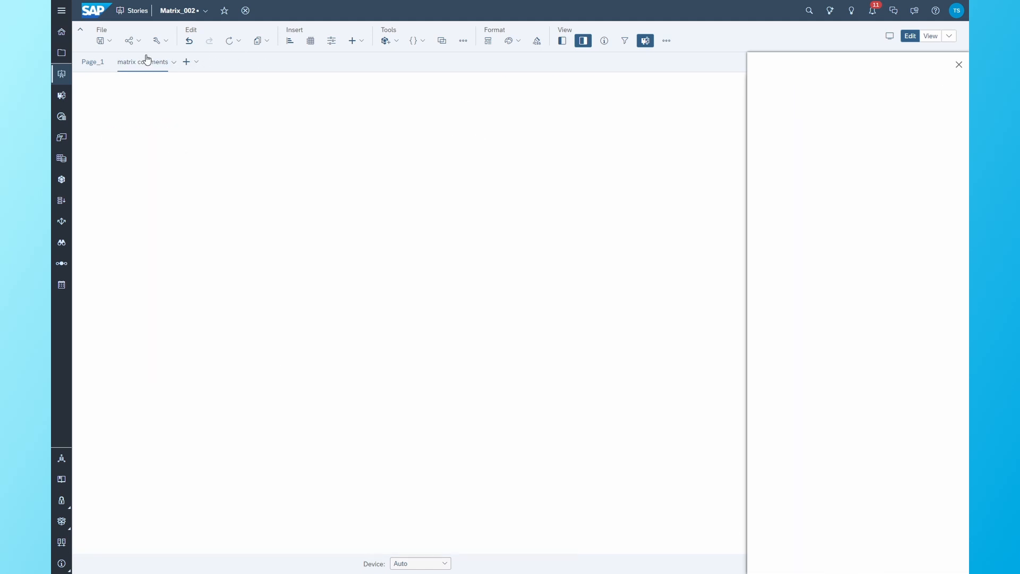
click(478, 140)
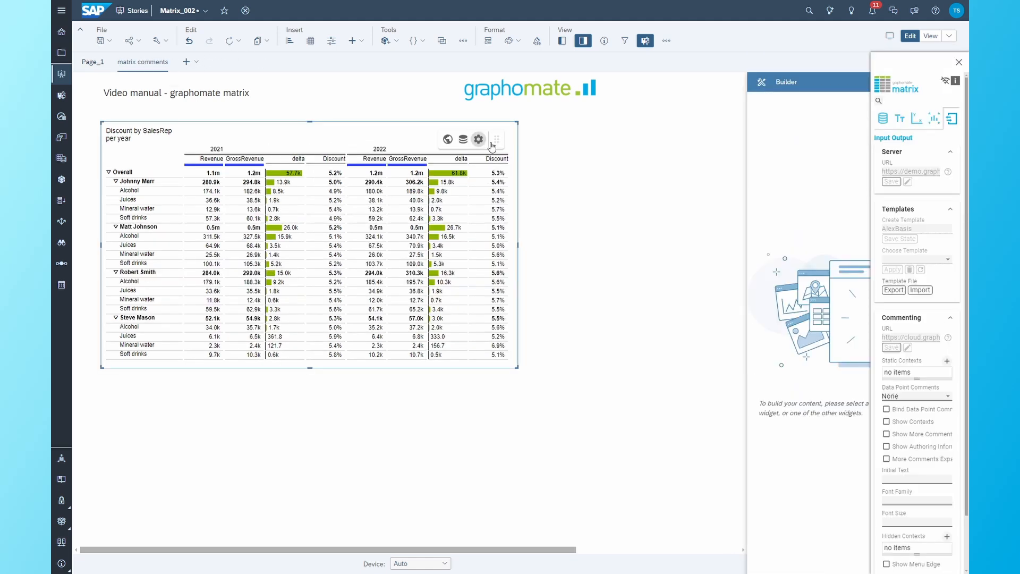
click(807, 262)
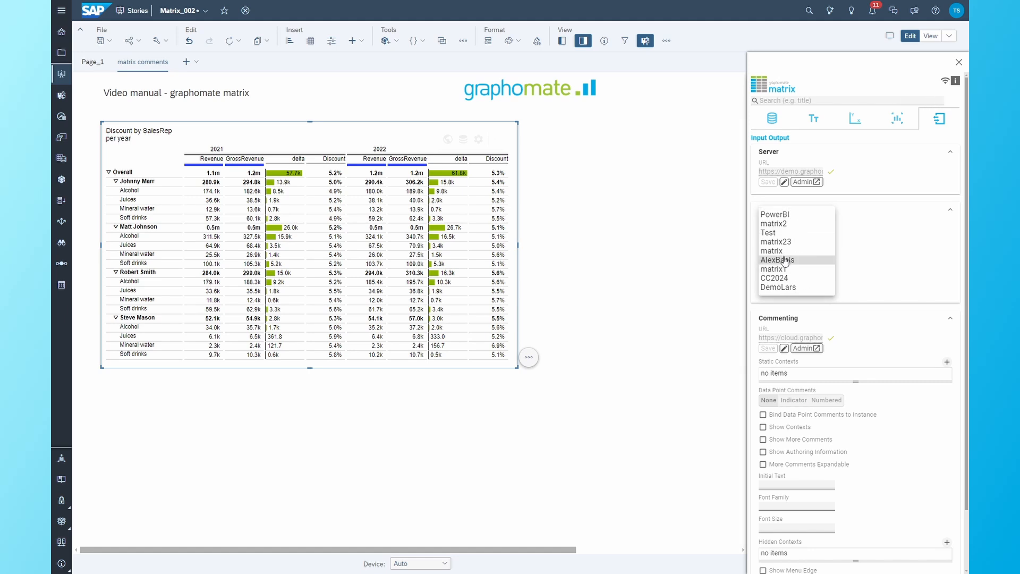
click(775, 233)
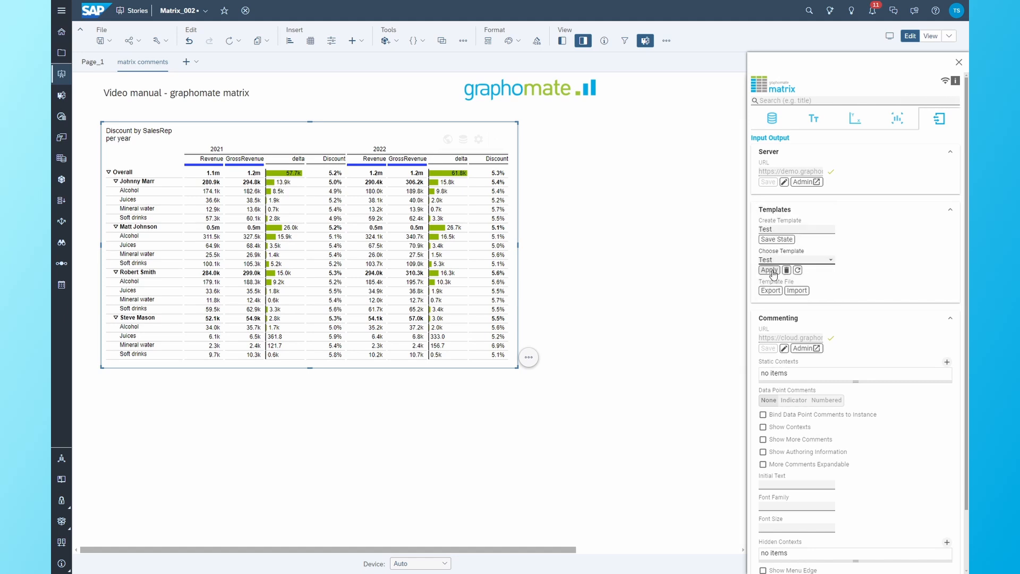
click(770, 271)
click(770, 291)
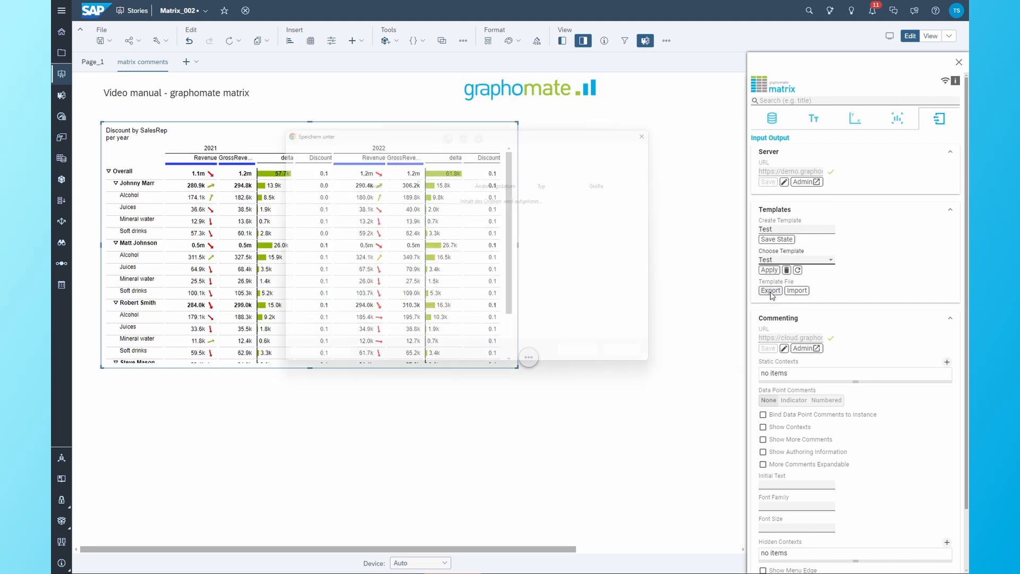
click(591, 361)
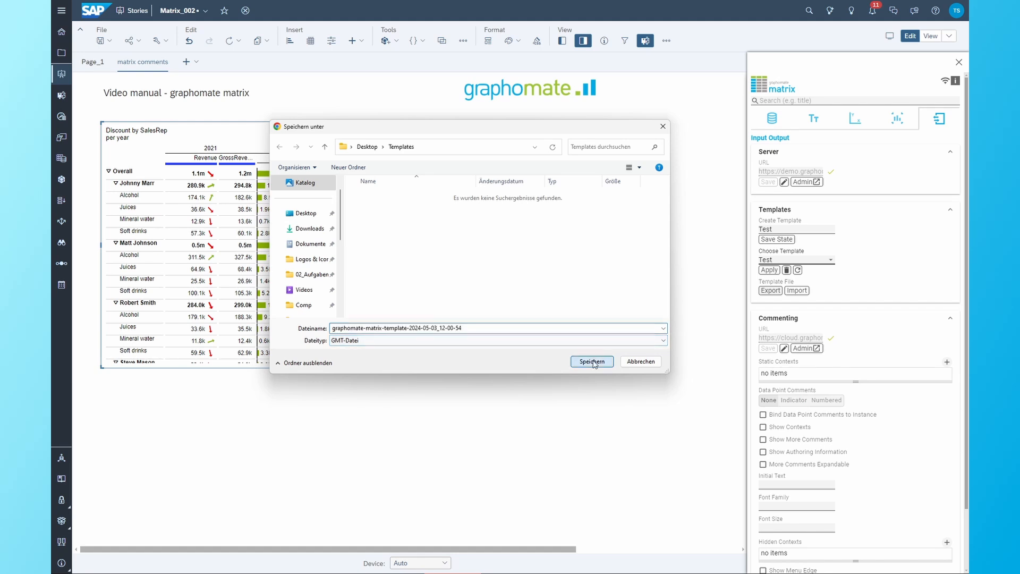